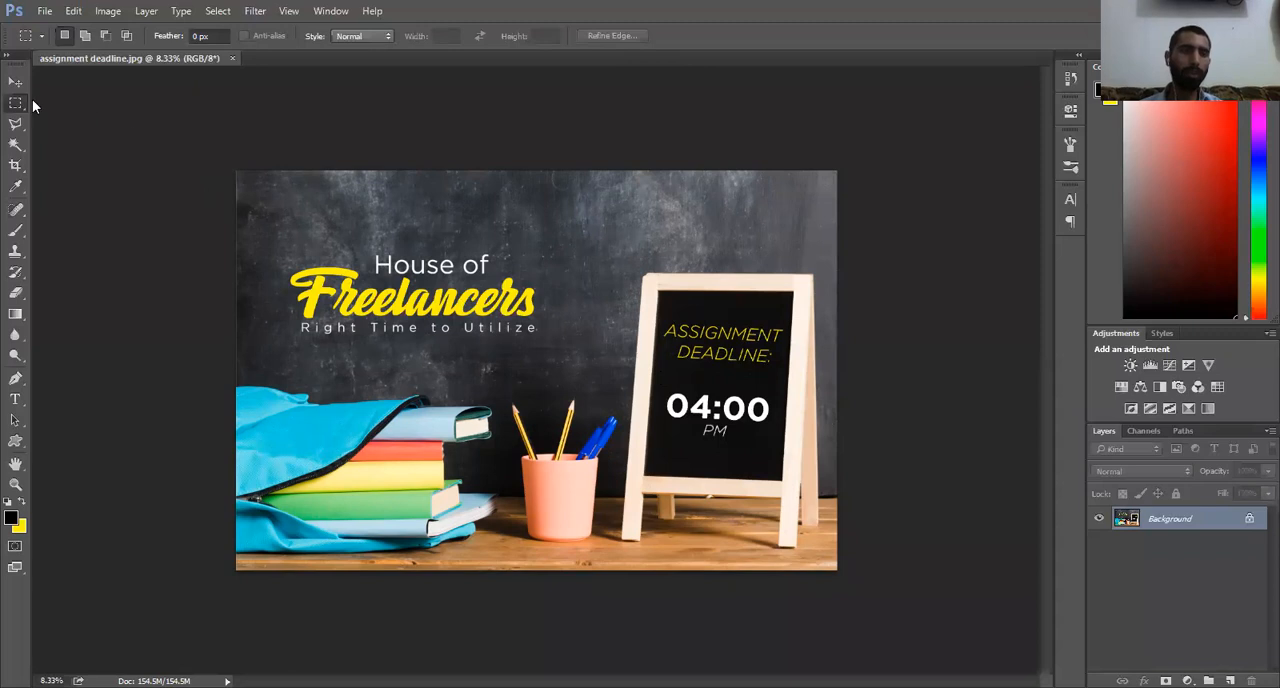
# Step: Outline the wooden chalkboard stand, including its legs, with a closed Polygonal Lasso selection
pyautogui.moveTo(15, 125)
pyautogui.mouseDown()
pyautogui.moveTo(109, 134)
pyautogui.moveTo(83, 154)
pyautogui.moveTo(83, 139)
pyautogui.mouseUp()
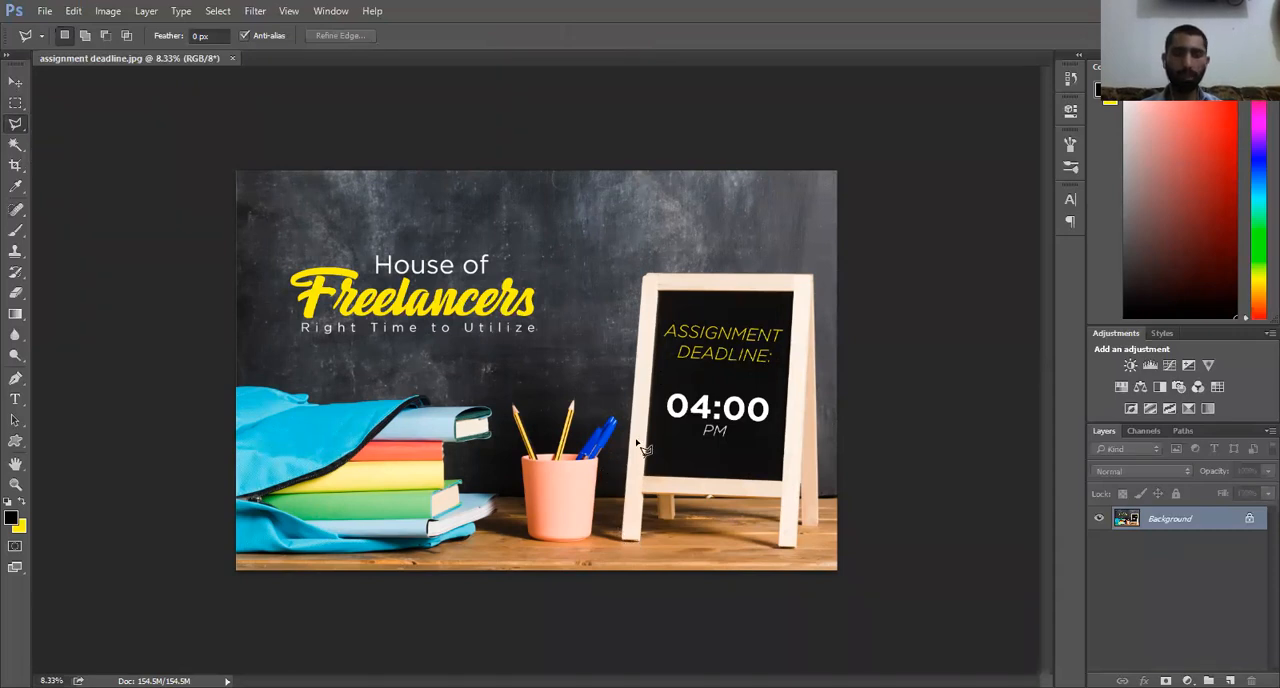
pyautogui.click(643, 273)
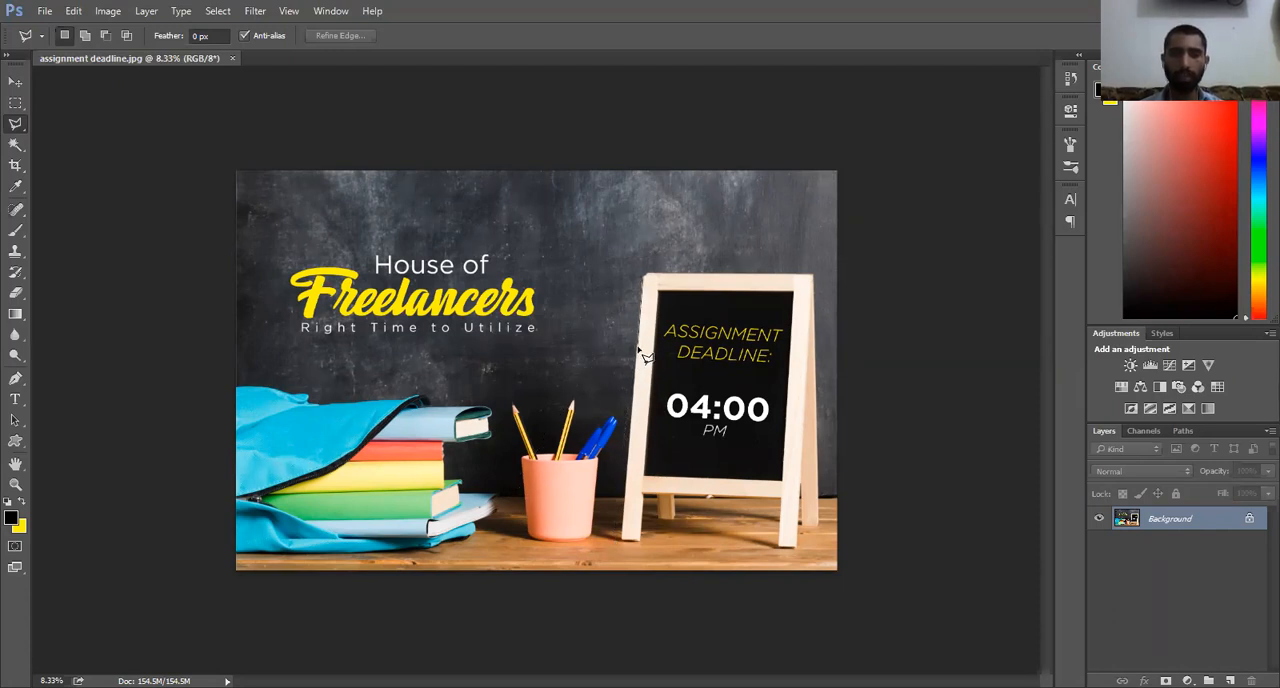
pyautogui.click(631, 418)
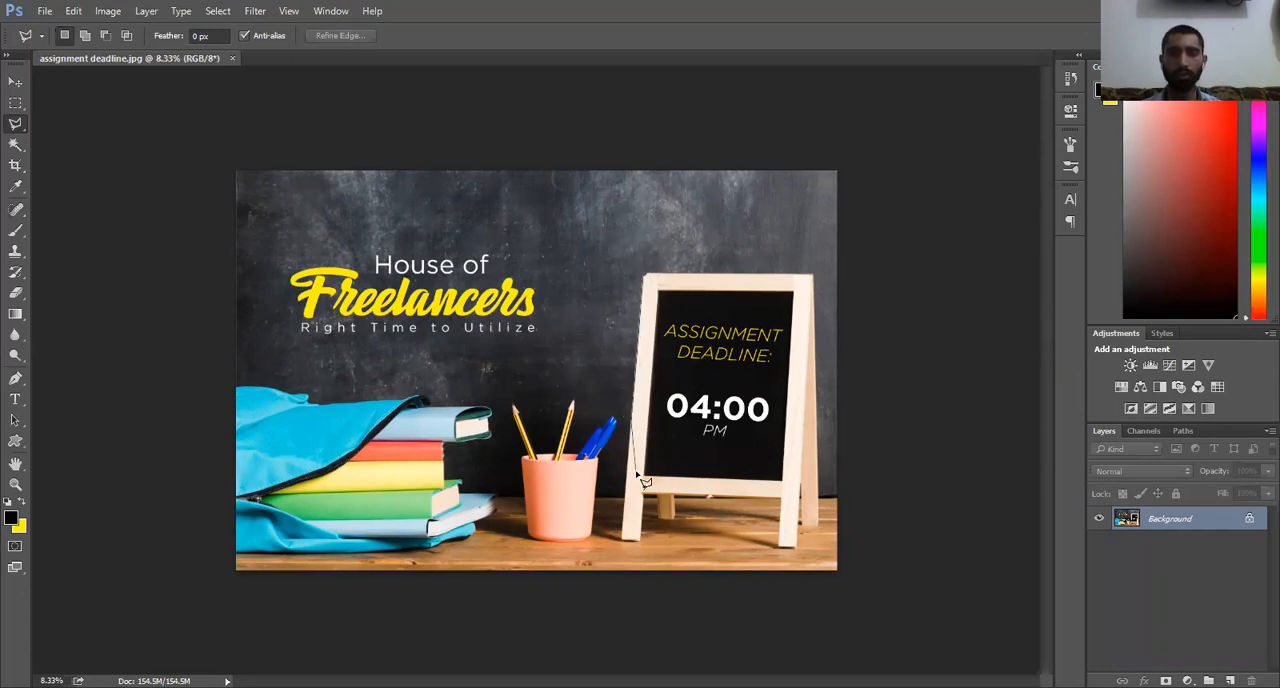
pyautogui.click(622, 548)
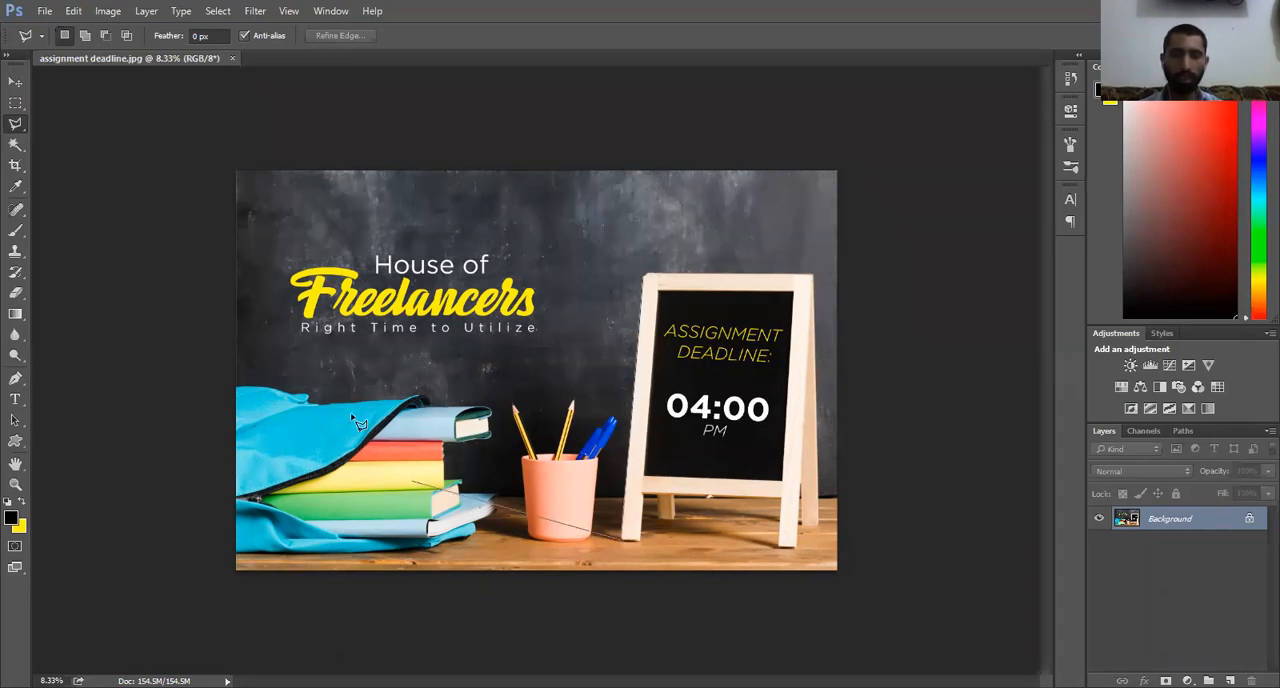
pyautogui.click(646, 497)
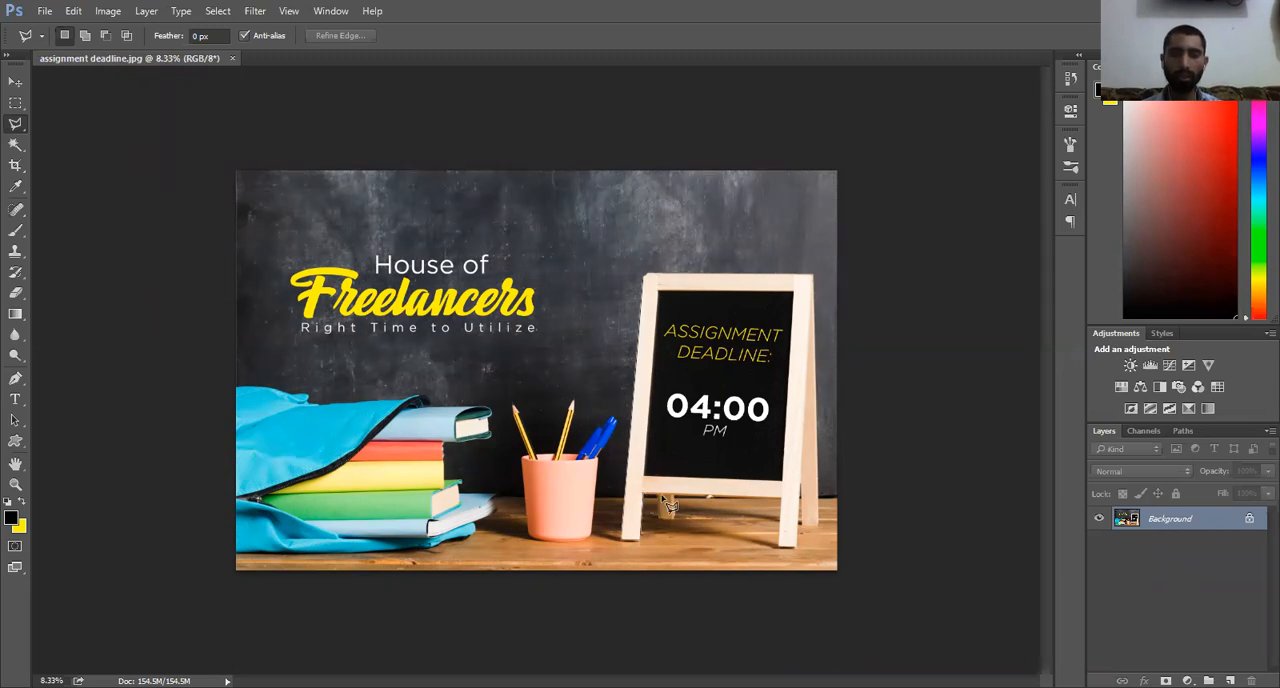
pyautogui.click(783, 502)
pyautogui.click(798, 561)
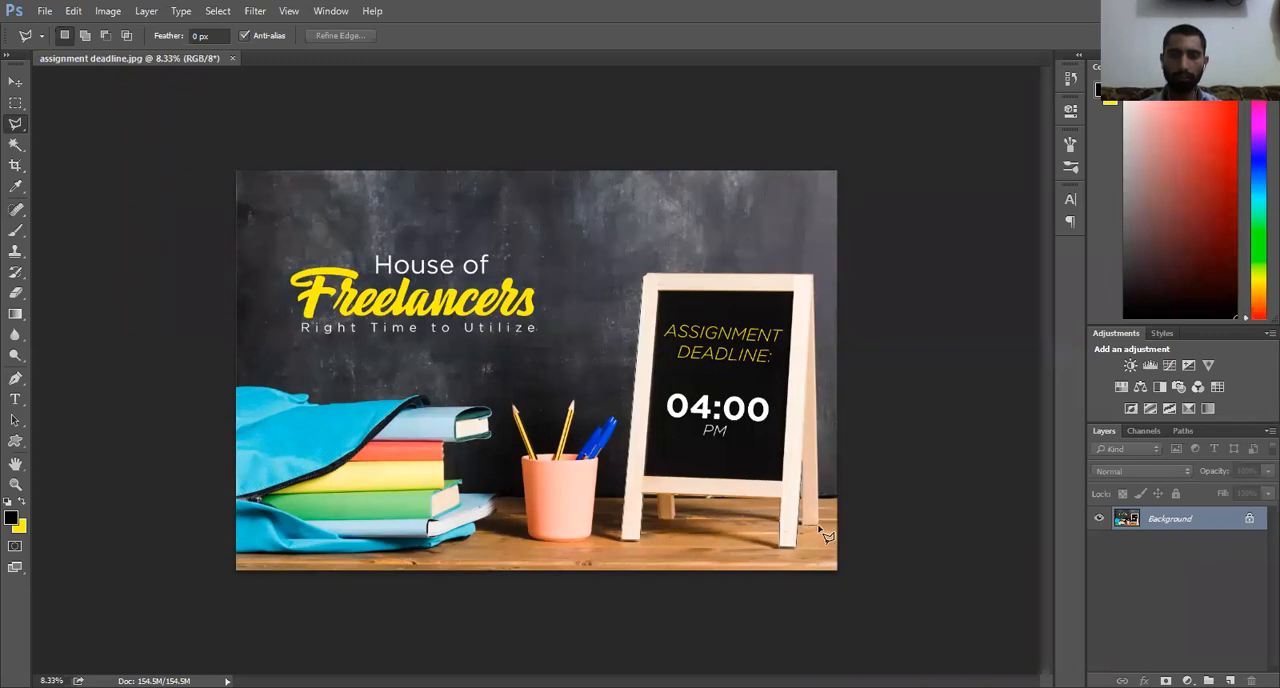
pyautogui.click(814, 280)
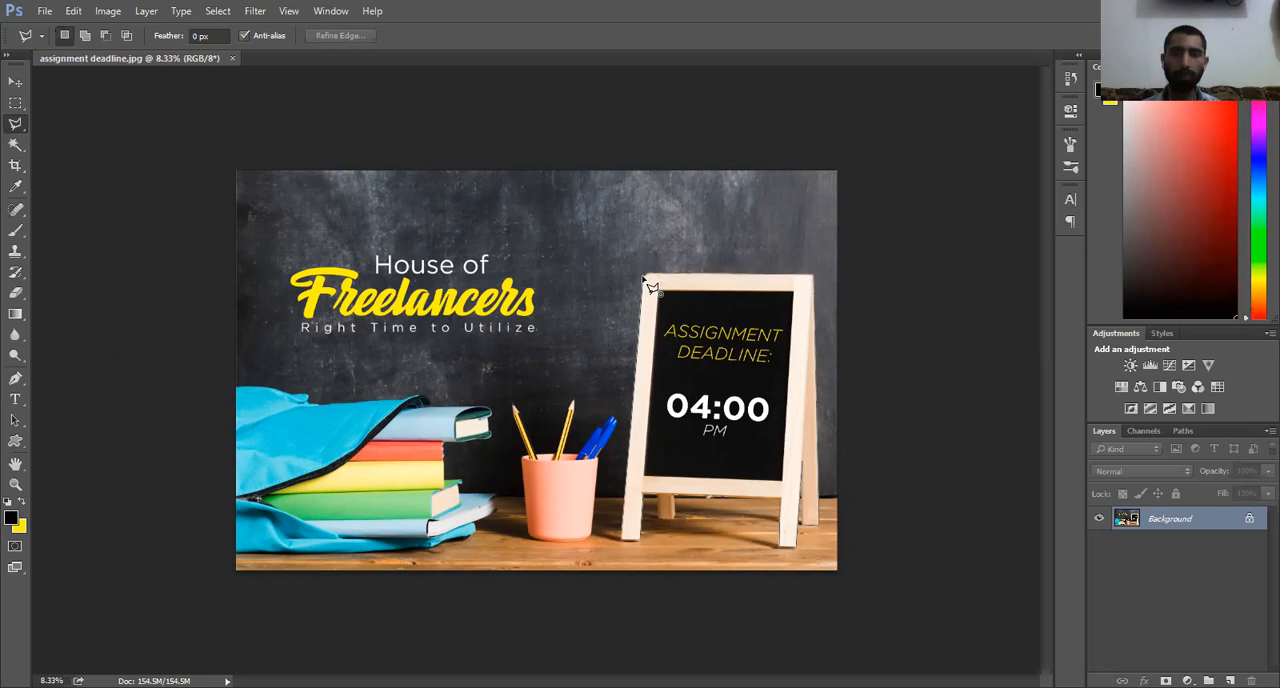
pyautogui.click(643, 279)
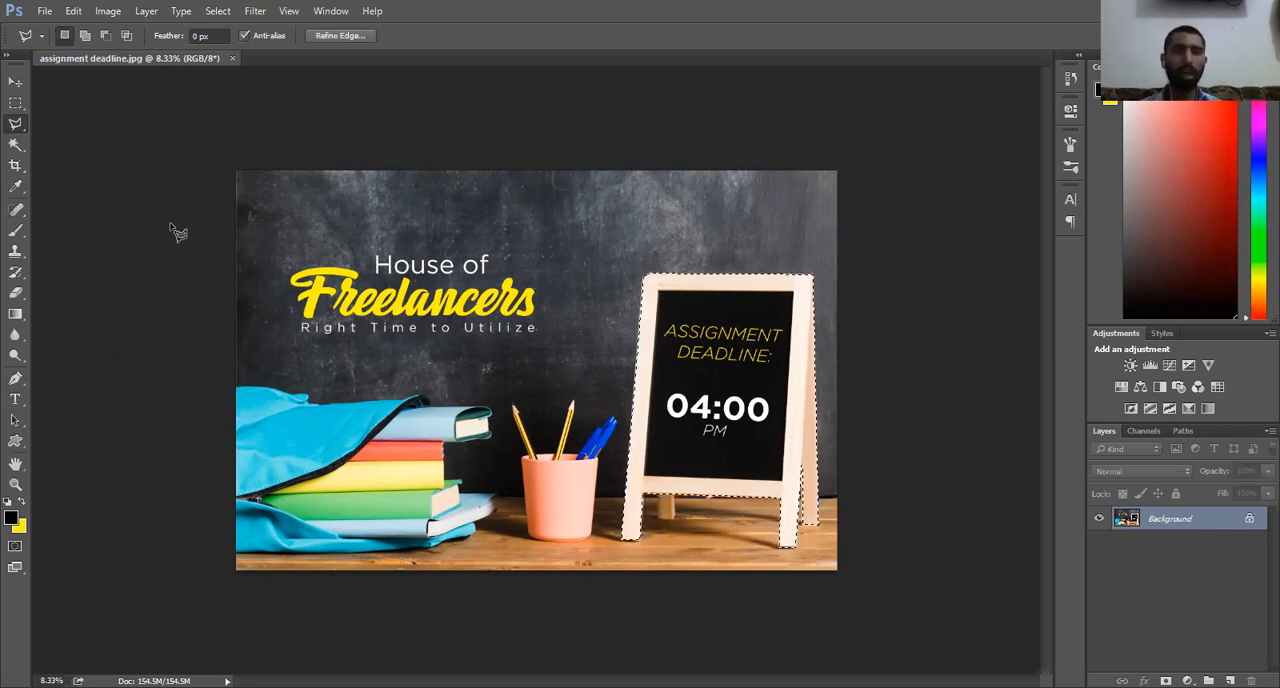
# Step: Invert the chalkboard stand selection to cover everything around it
pyautogui.click(14, 103)
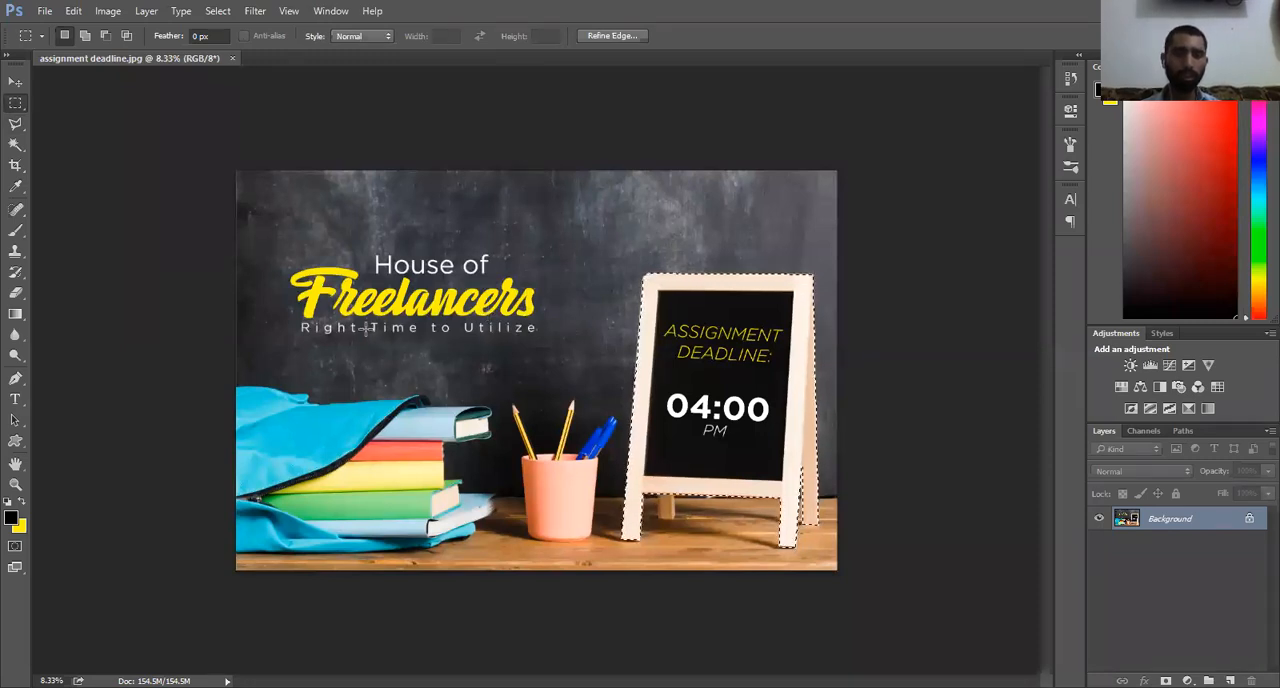
pyautogui.rightClick(675, 404)
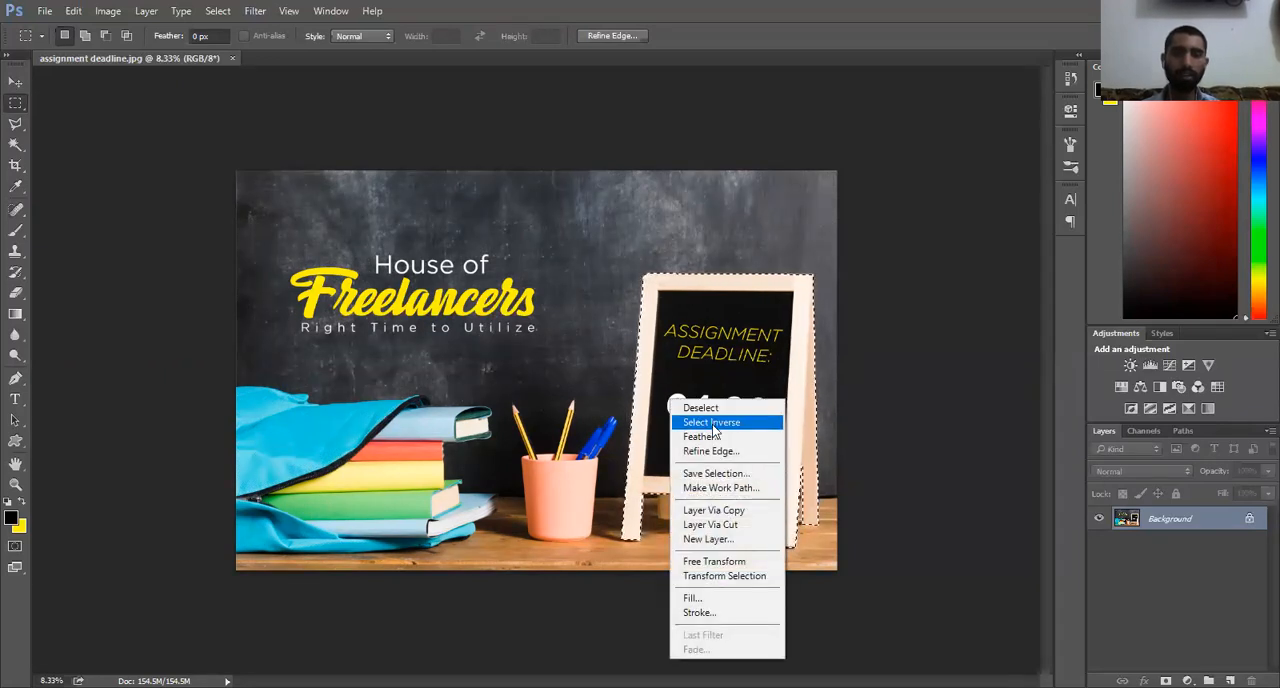
pyautogui.click(697, 425)
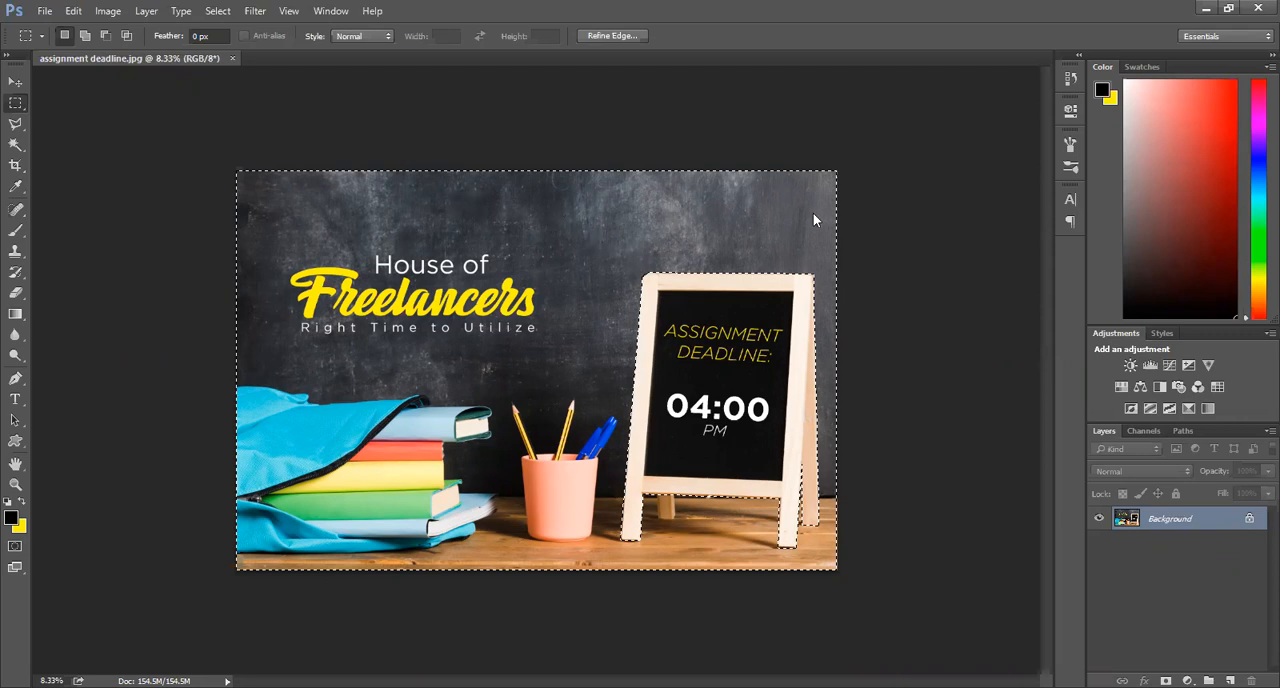
pyautogui.click(778, 228)
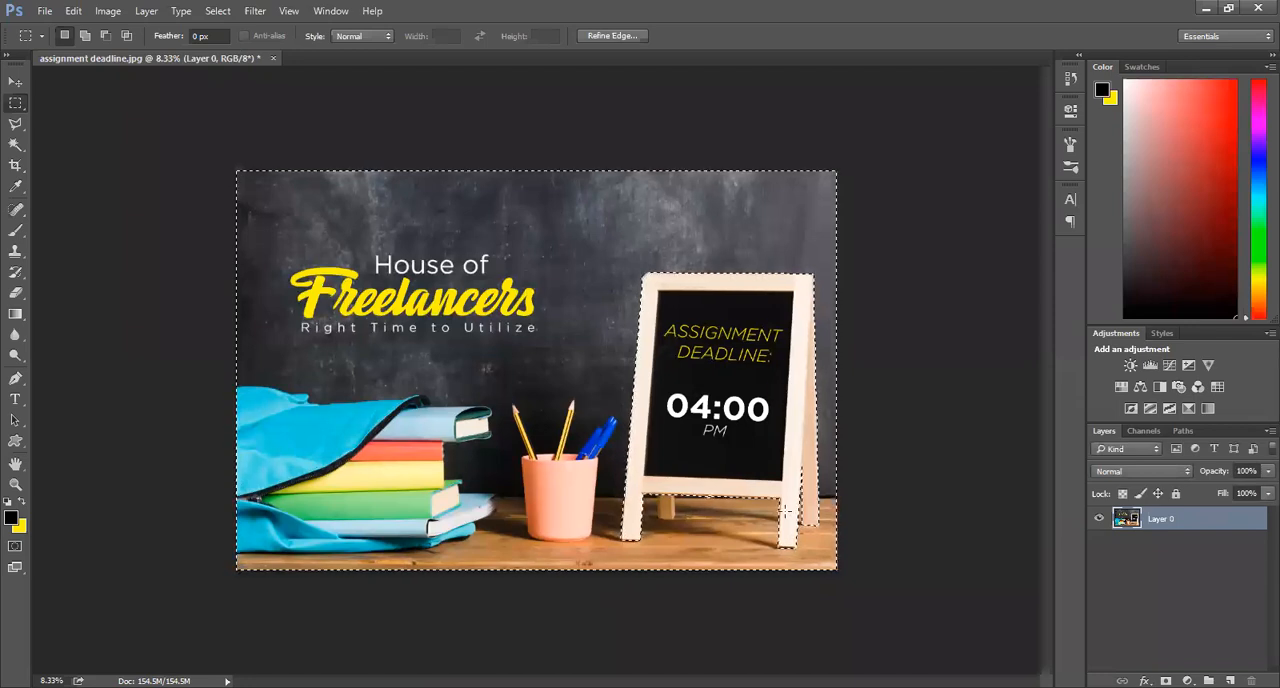
pyautogui.rightClick(706, 340)
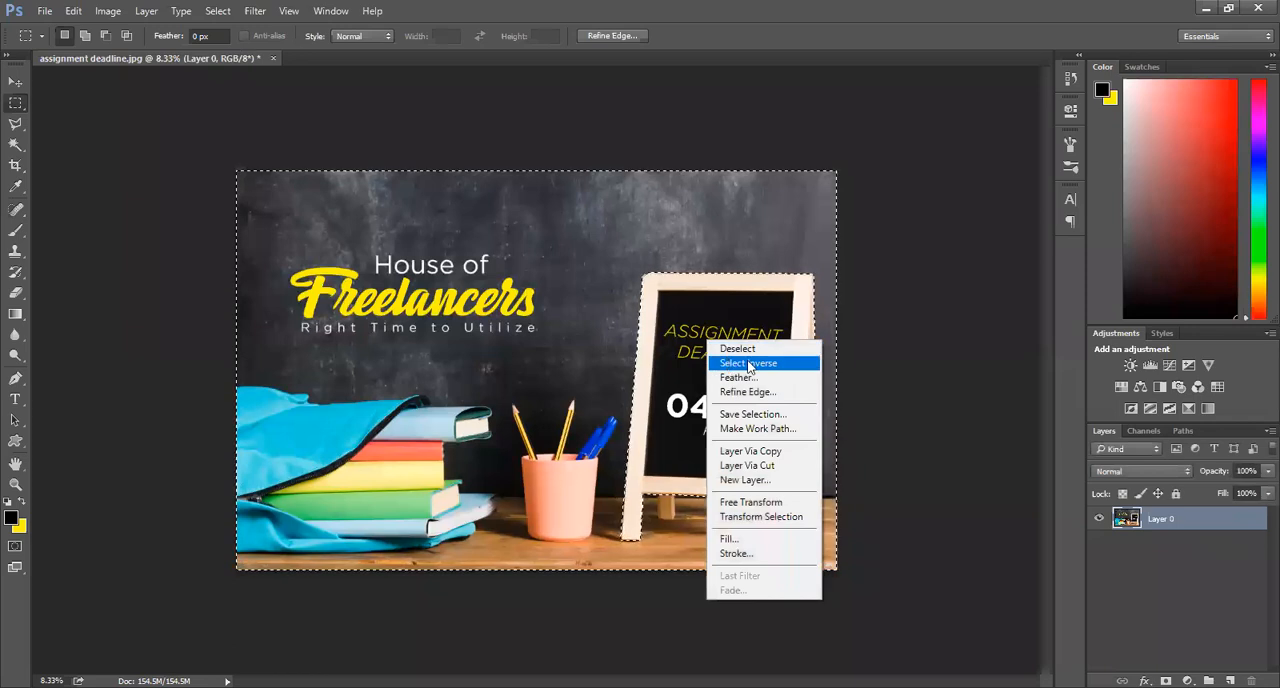
pyautogui.click(845, 76)
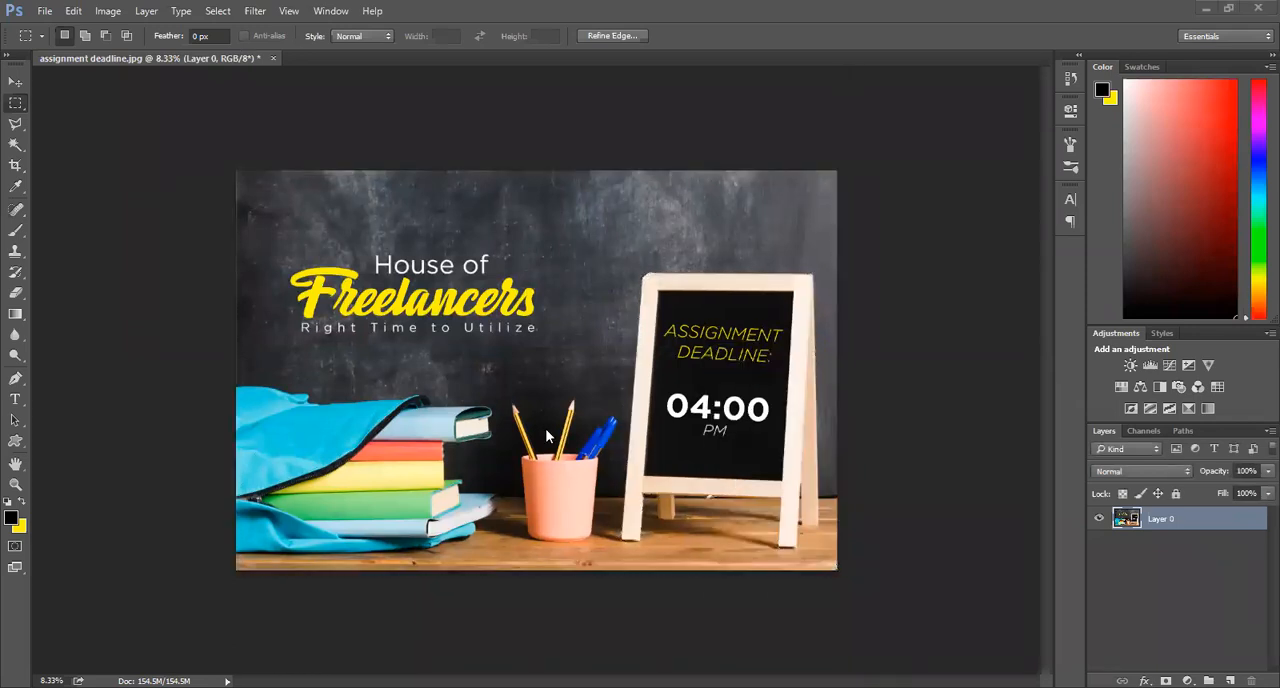
pyautogui.hotkey('ctrl', 'alt', 'z')
pyautogui.hotkey('ctrl', 'alt', 'z')
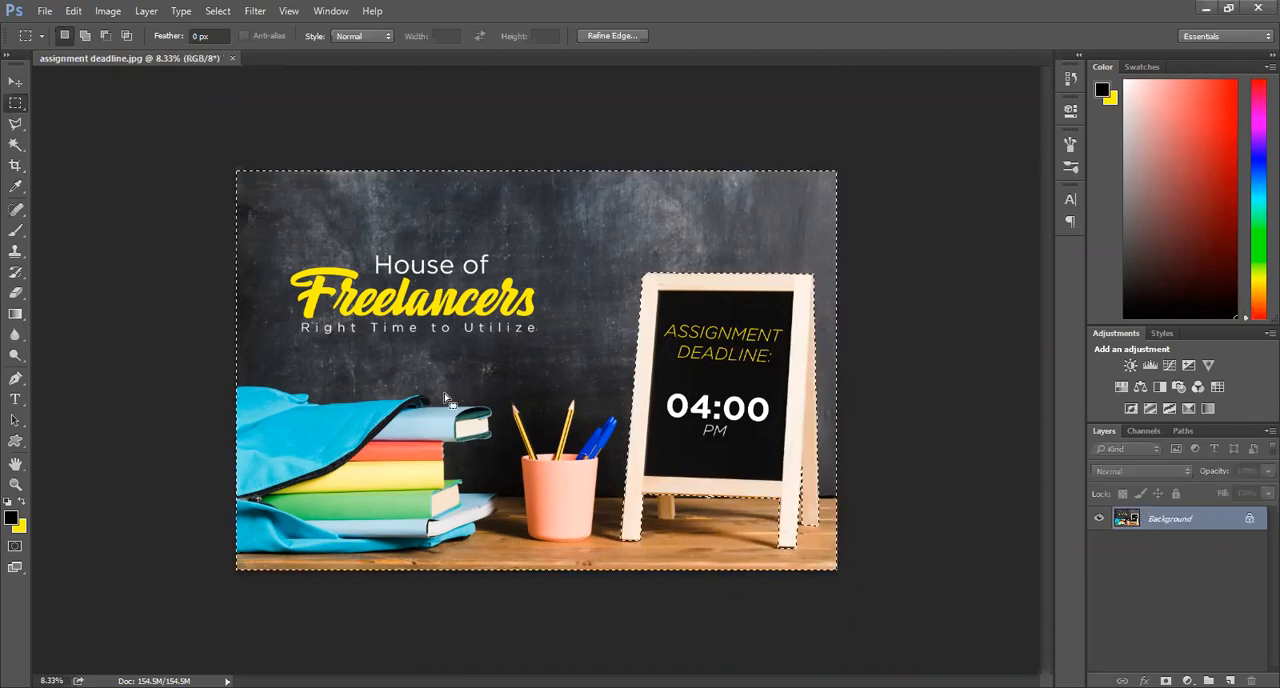
# Step: Convert the locked background into the editable Layer 0, delete everything around the chalkboard stand, and deselect
pyautogui.doubleClick(1218, 520)
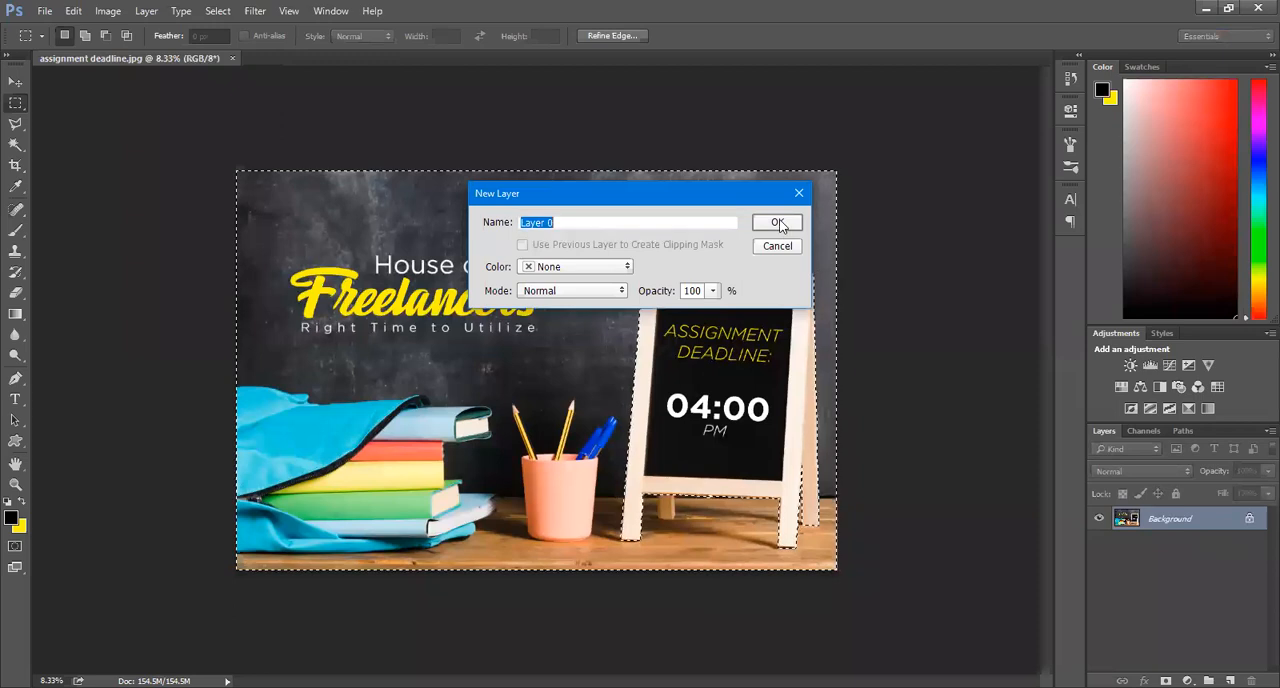
pyautogui.click(779, 224)
pyautogui.press('Return')
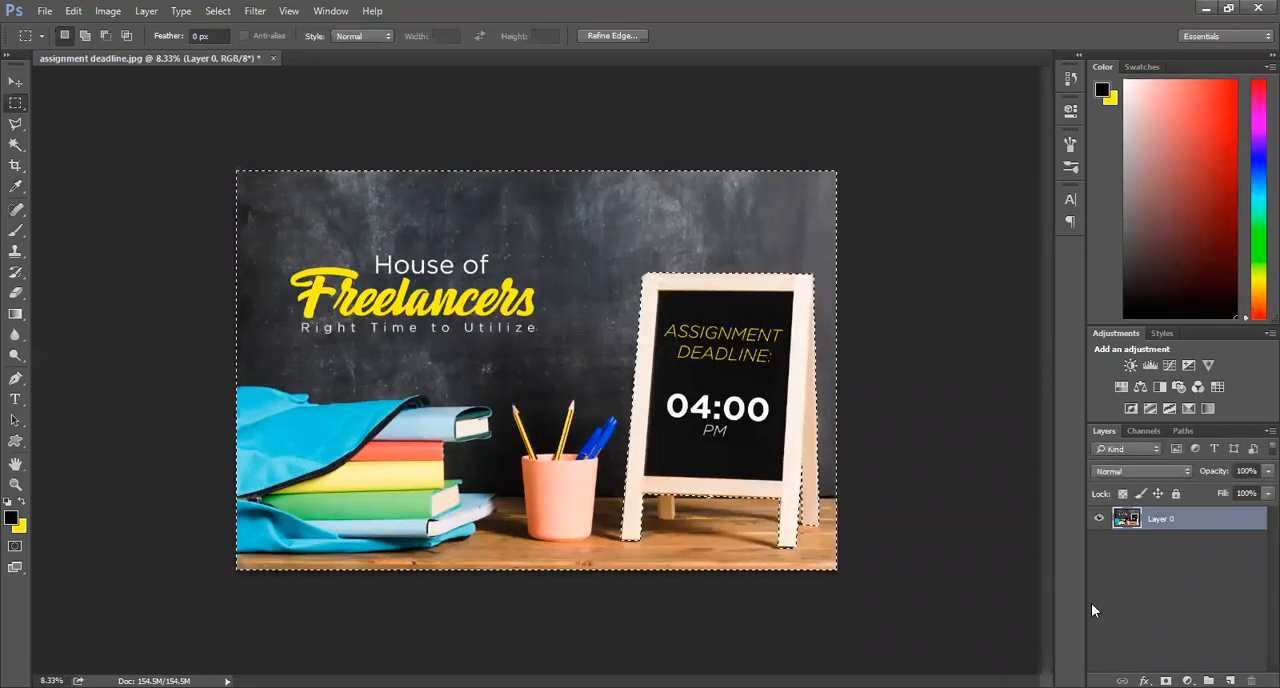
pyautogui.press('Delete')
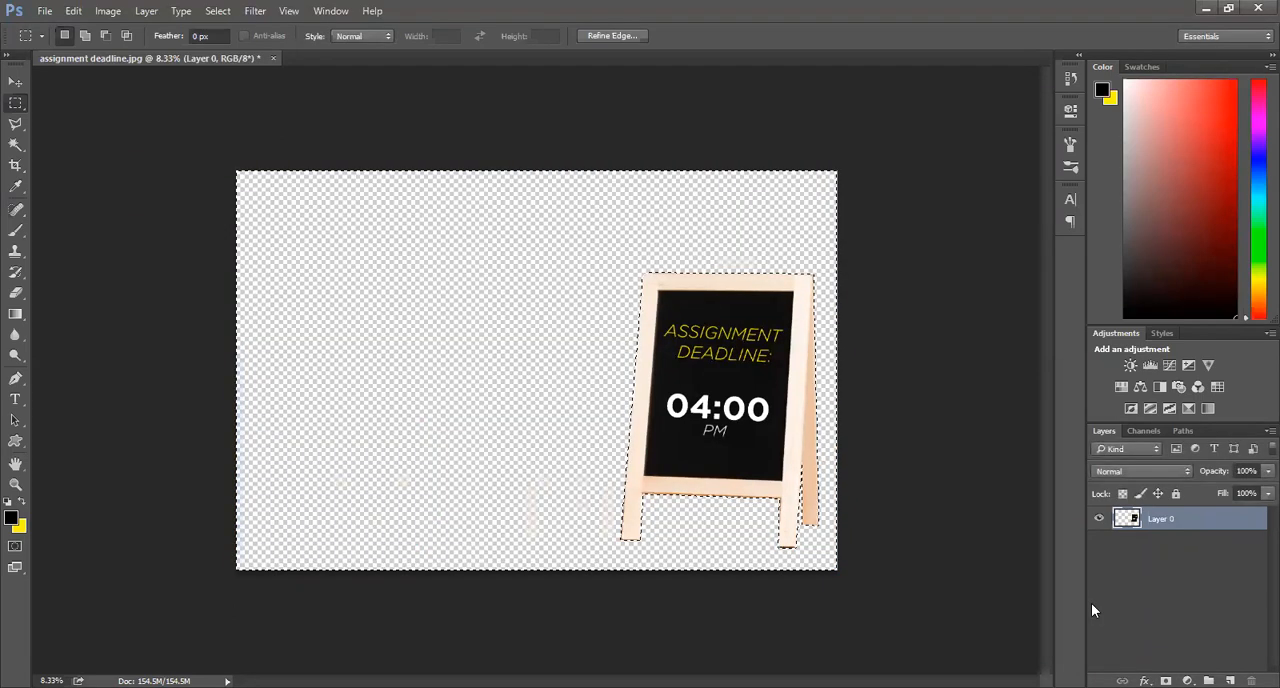
pyautogui.click(631, 449)
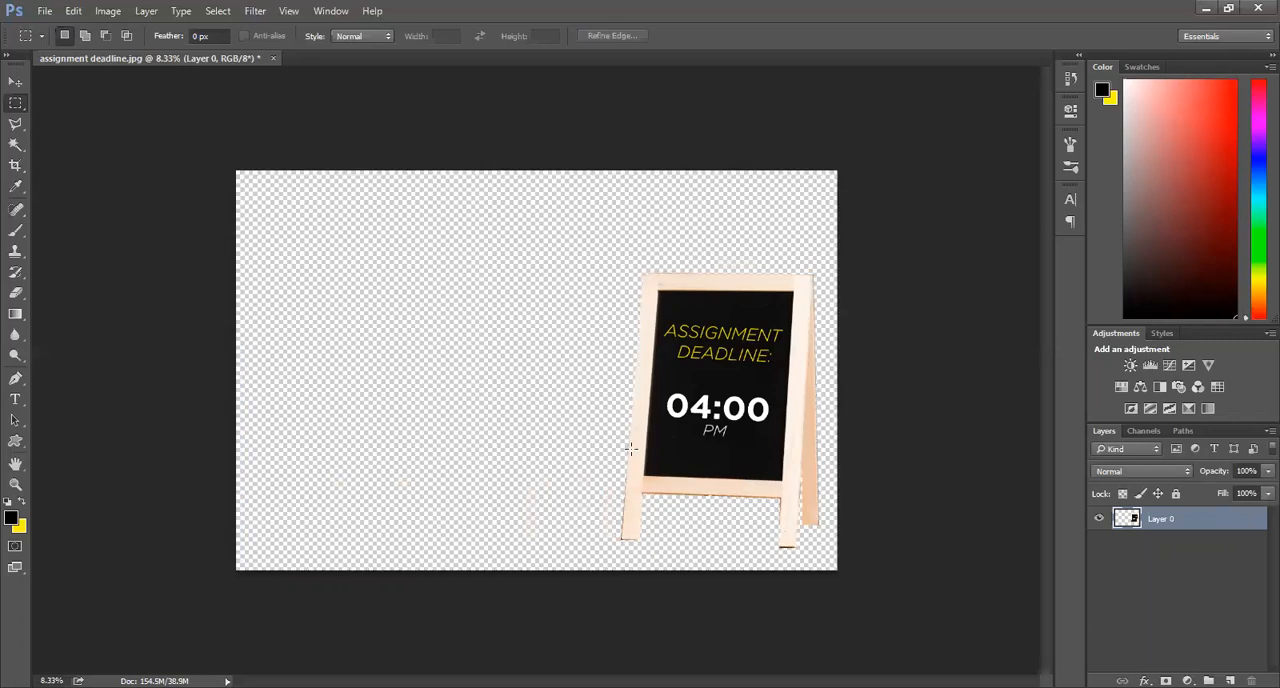
# Step: Move the cut-out chalkboard stand to the middle of the canvas
pyautogui.click(15, 81)
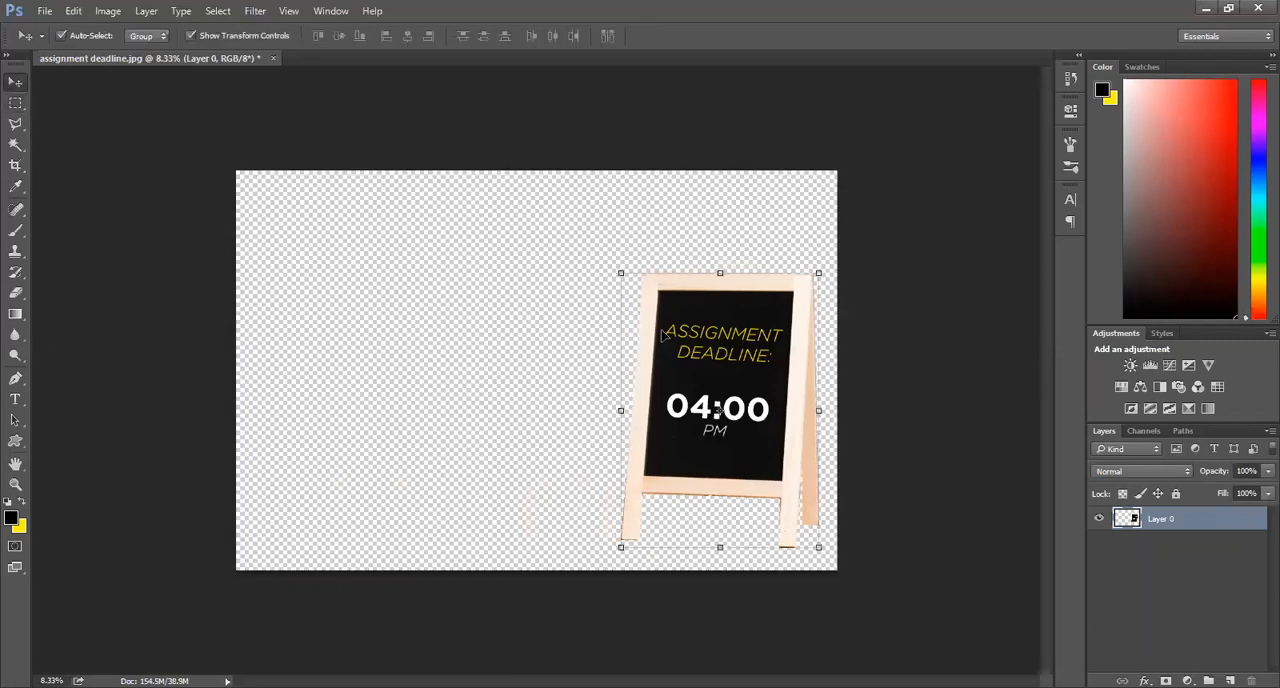
pyautogui.moveTo(657, 330); pyautogui.dragTo(453, 298)
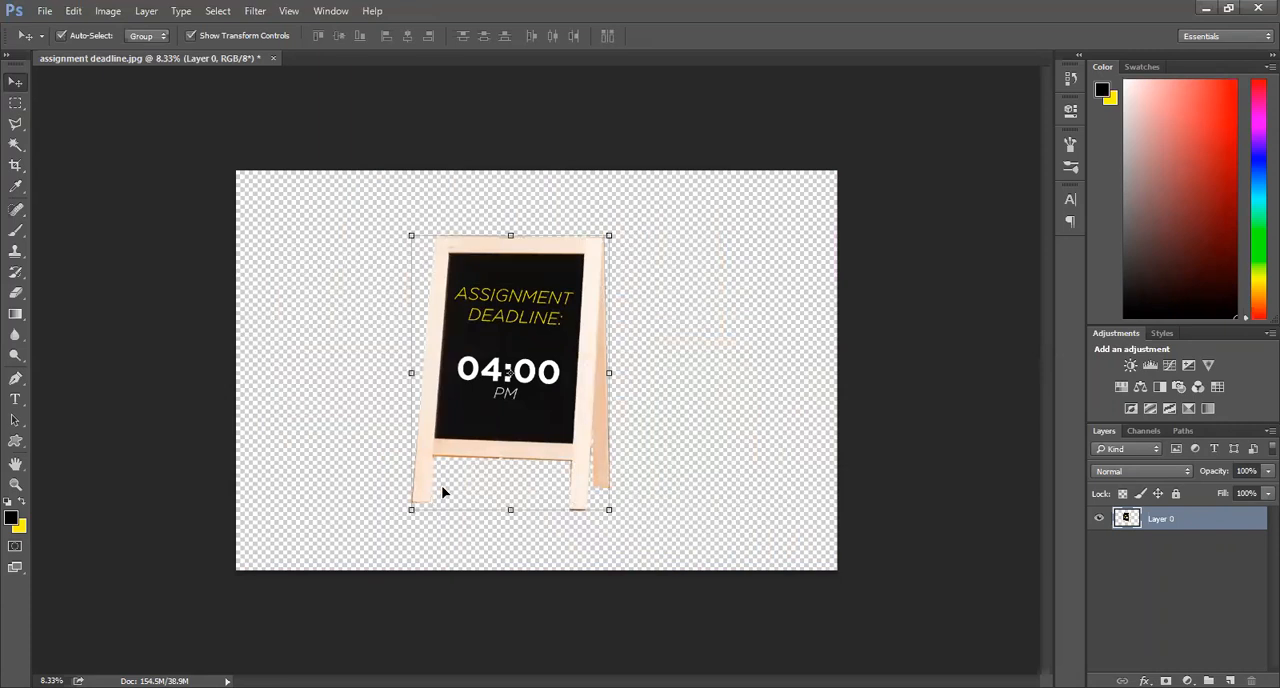
pyautogui.moveTo(444, 492); pyautogui.dragTo(457, 490)
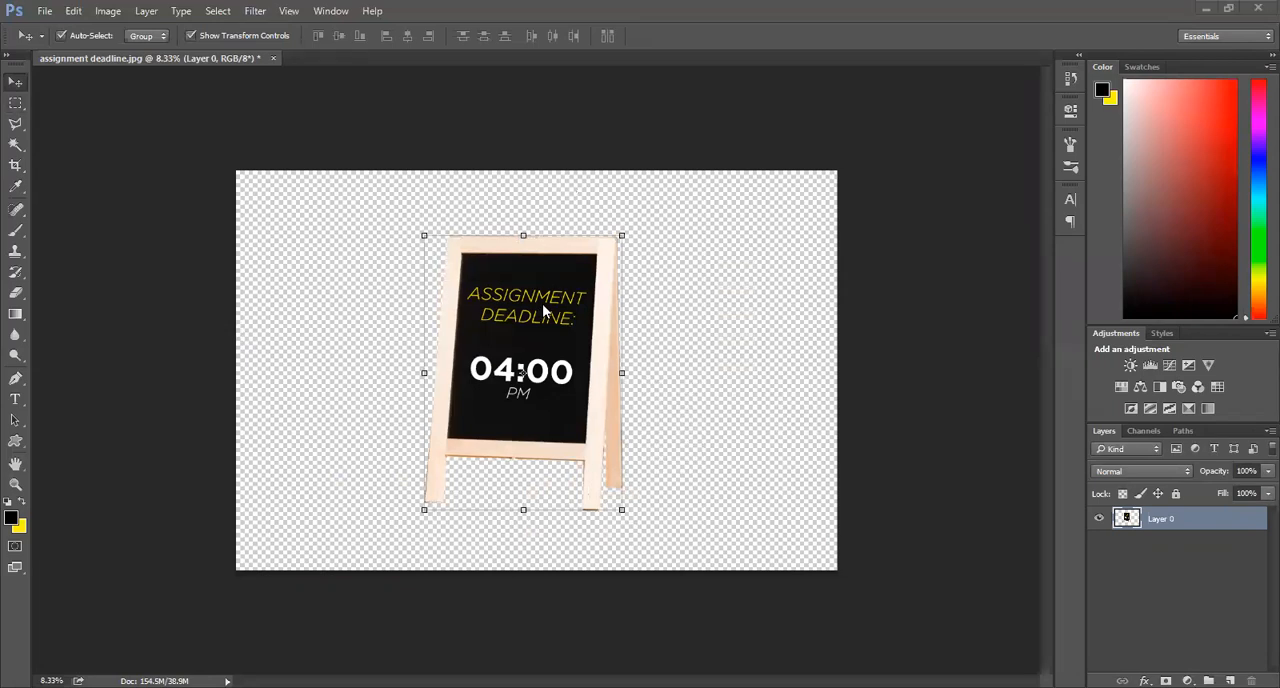
pyautogui.moveTo(542, 305); pyautogui.dragTo(576, 313)
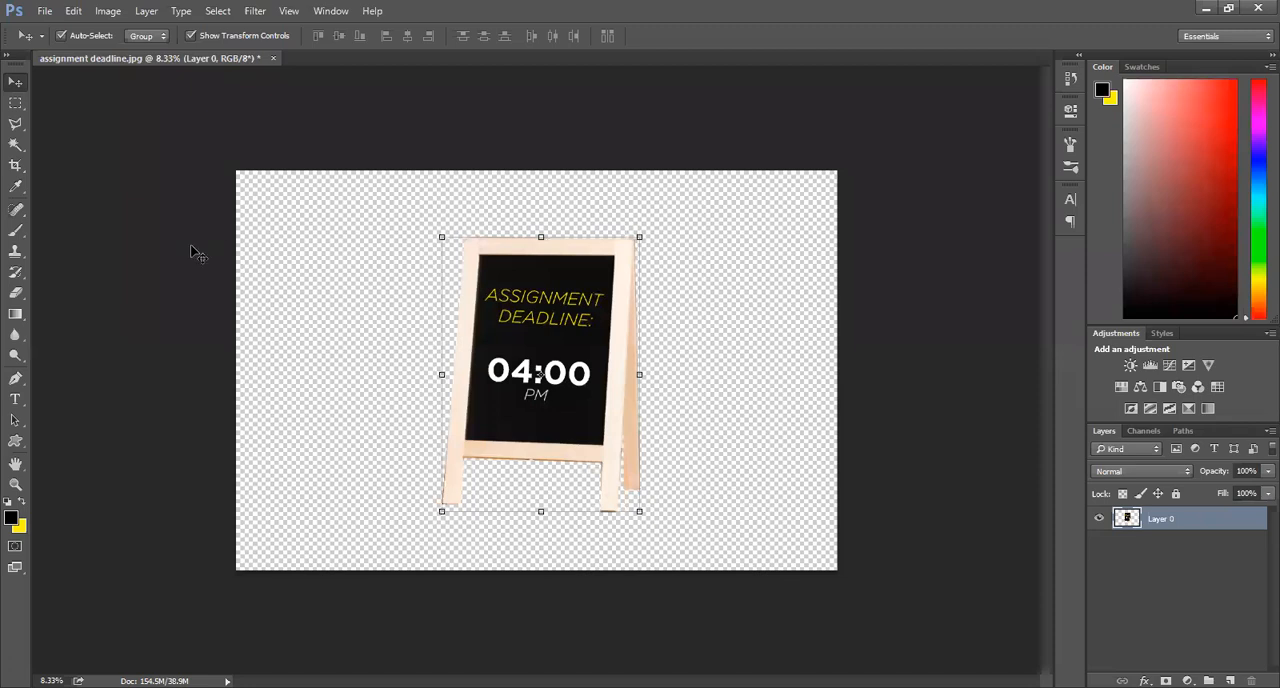
pyautogui.click(16, 126)
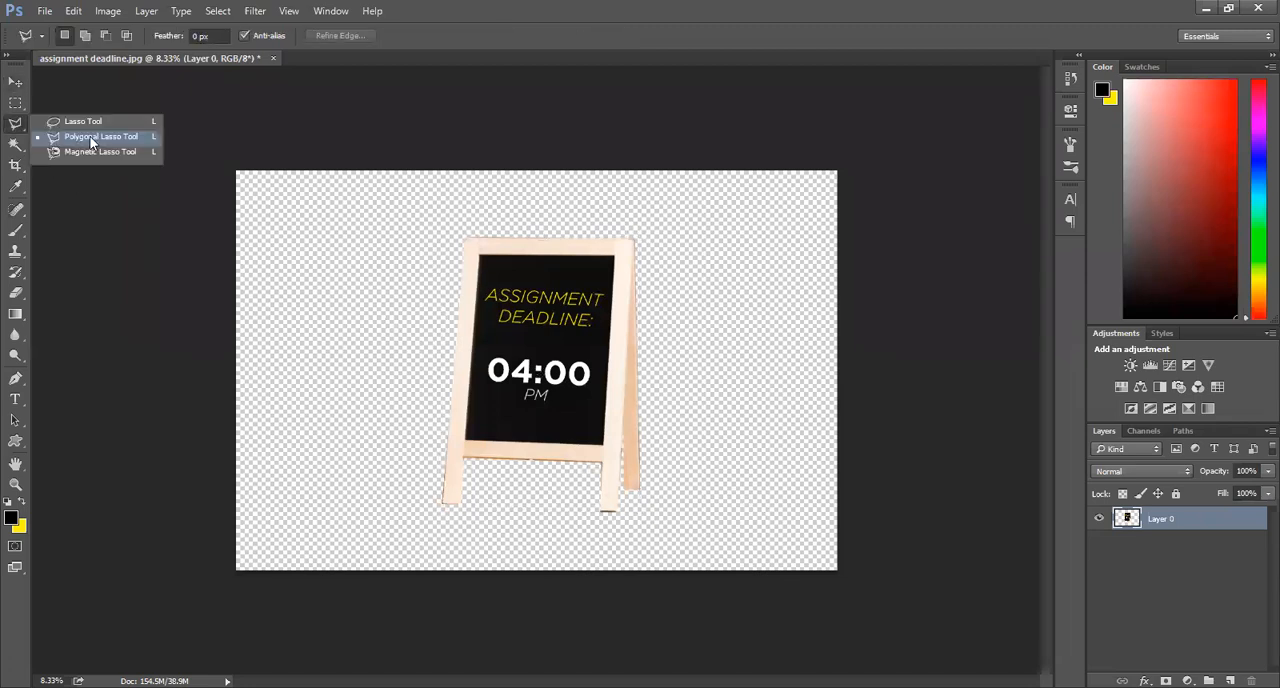
pyautogui.click(91, 139)
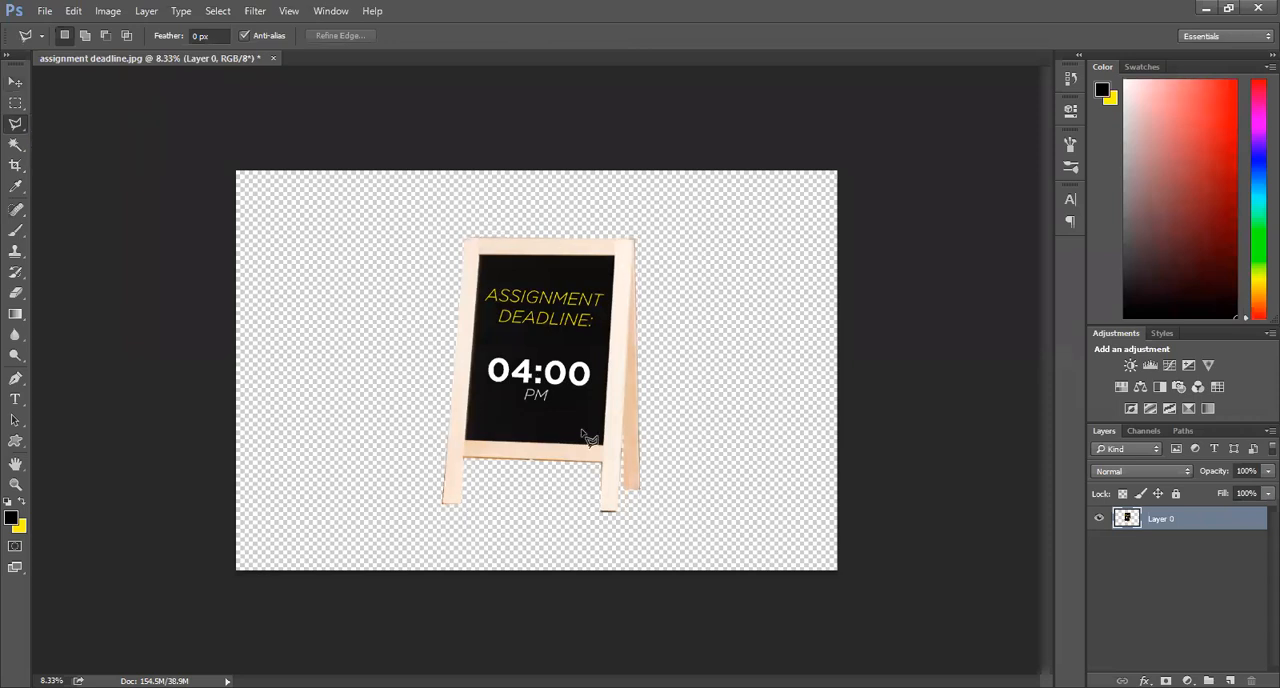
pyautogui.rightClick(543, 387)
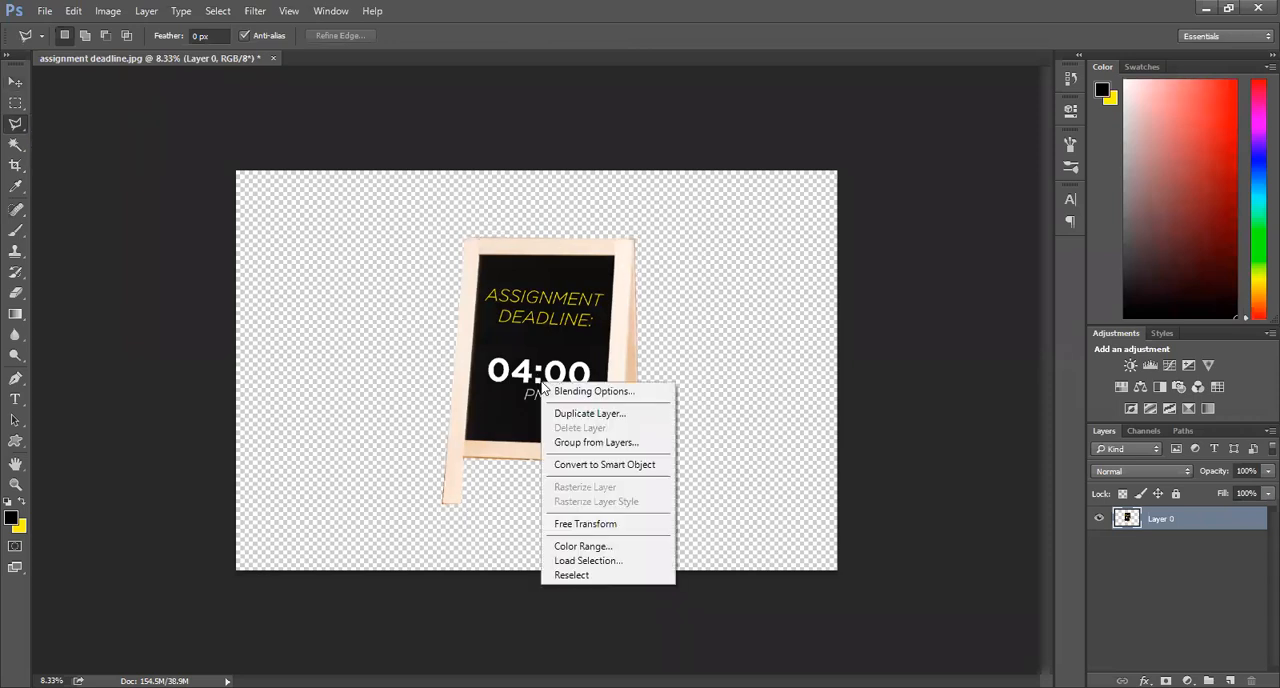
pyautogui.click(26, 104)
pyautogui.click(24, 103)
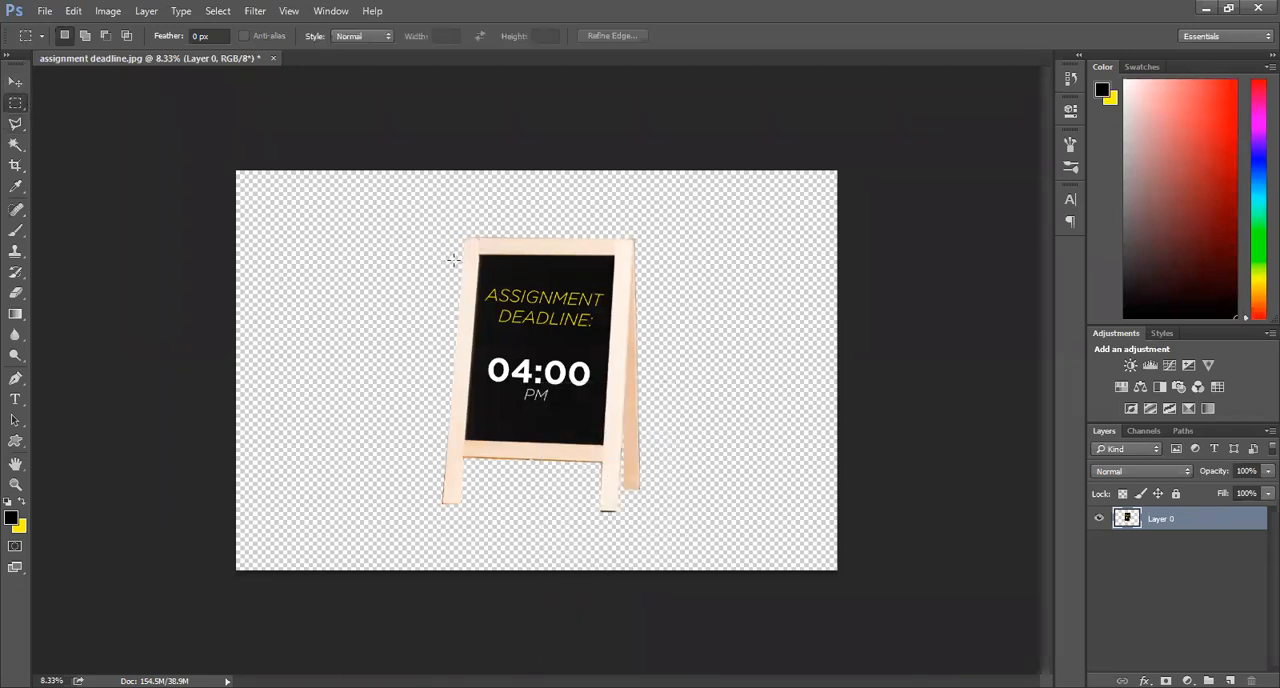
pyautogui.rightClick(531, 298)
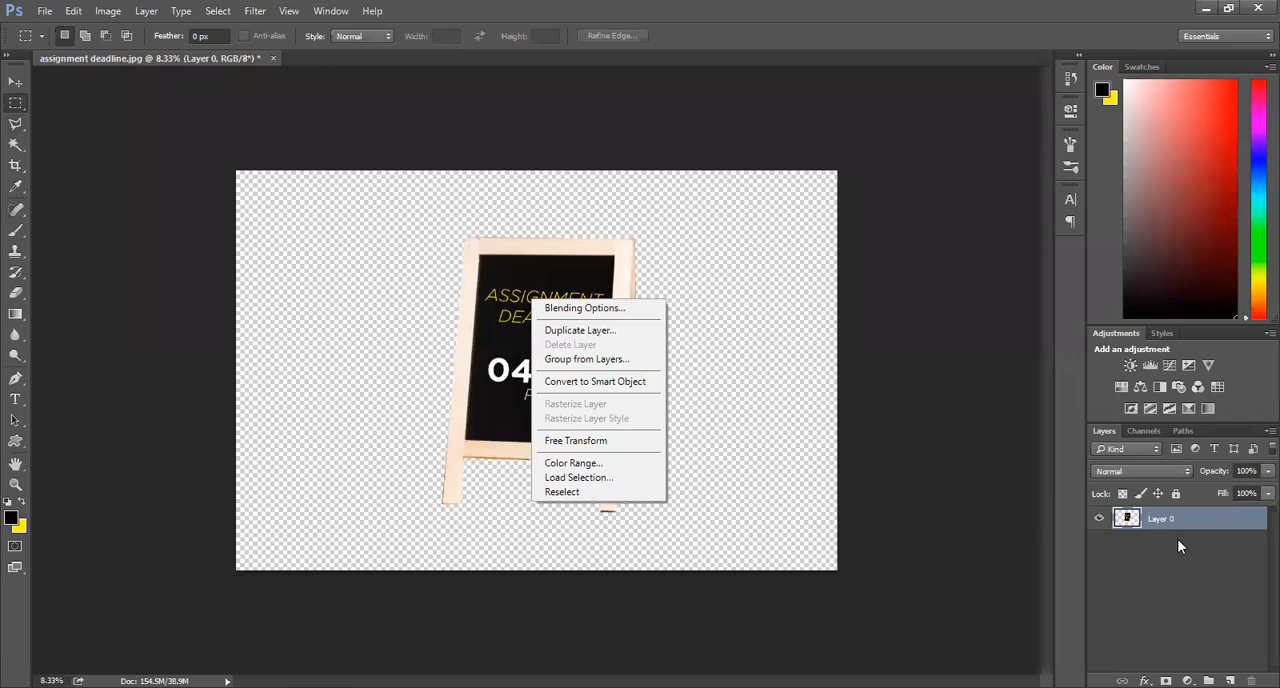
pyautogui.click(1222, 523)
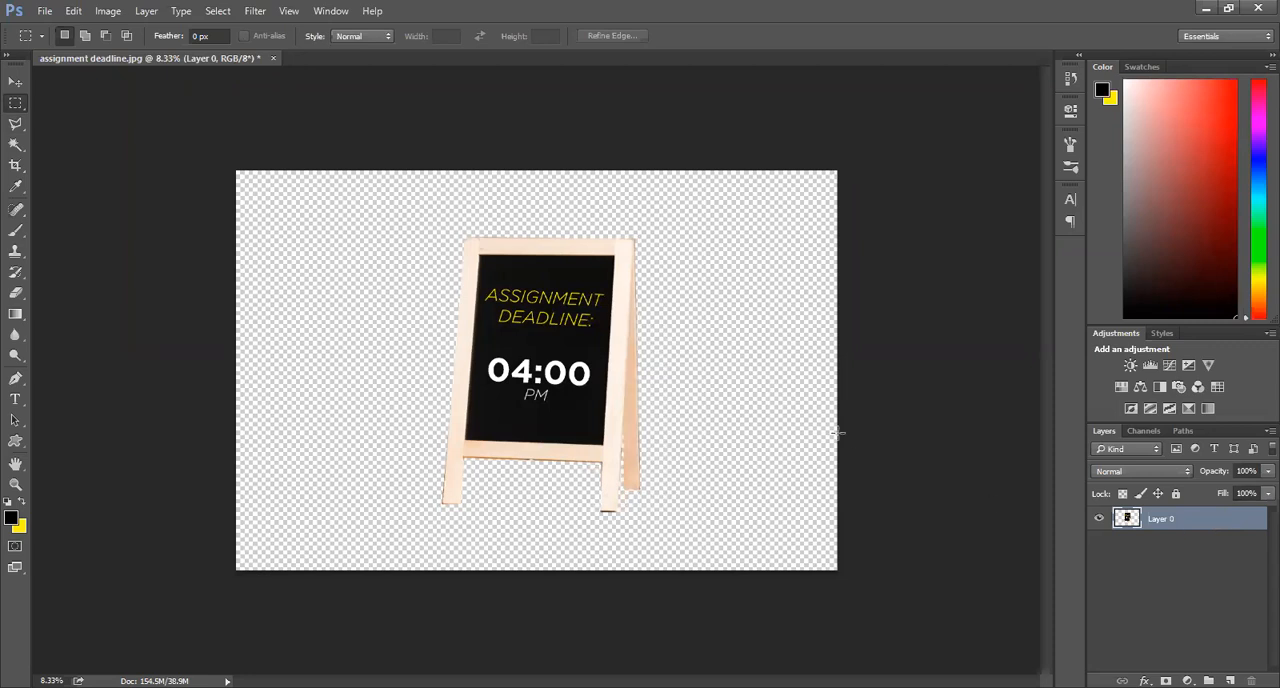
# Step: Shift the cut-out chalkboard stand slightly around the canvas centre, and undo the edits back to the full image with its locked background
pyautogui.click(15, 81)
pyautogui.moveTo(516, 330); pyautogui.dragTo(498, 316)
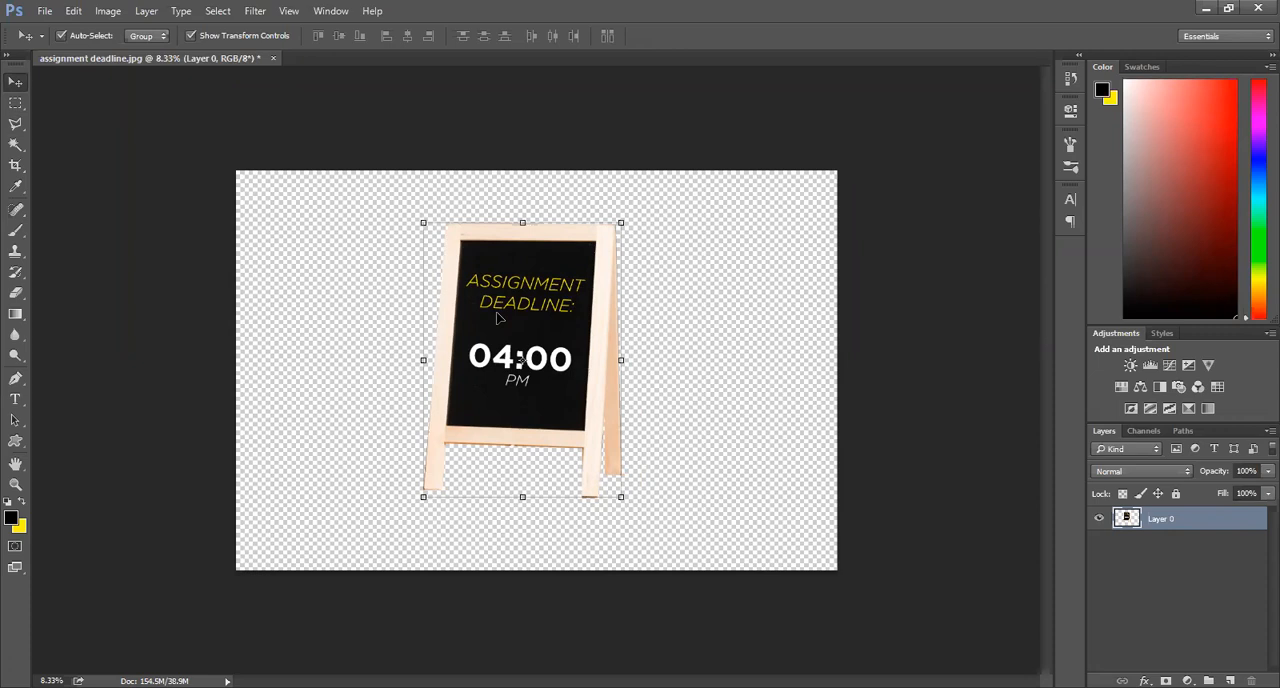
pyautogui.moveTo(498, 316); pyautogui.dragTo(519, 323)
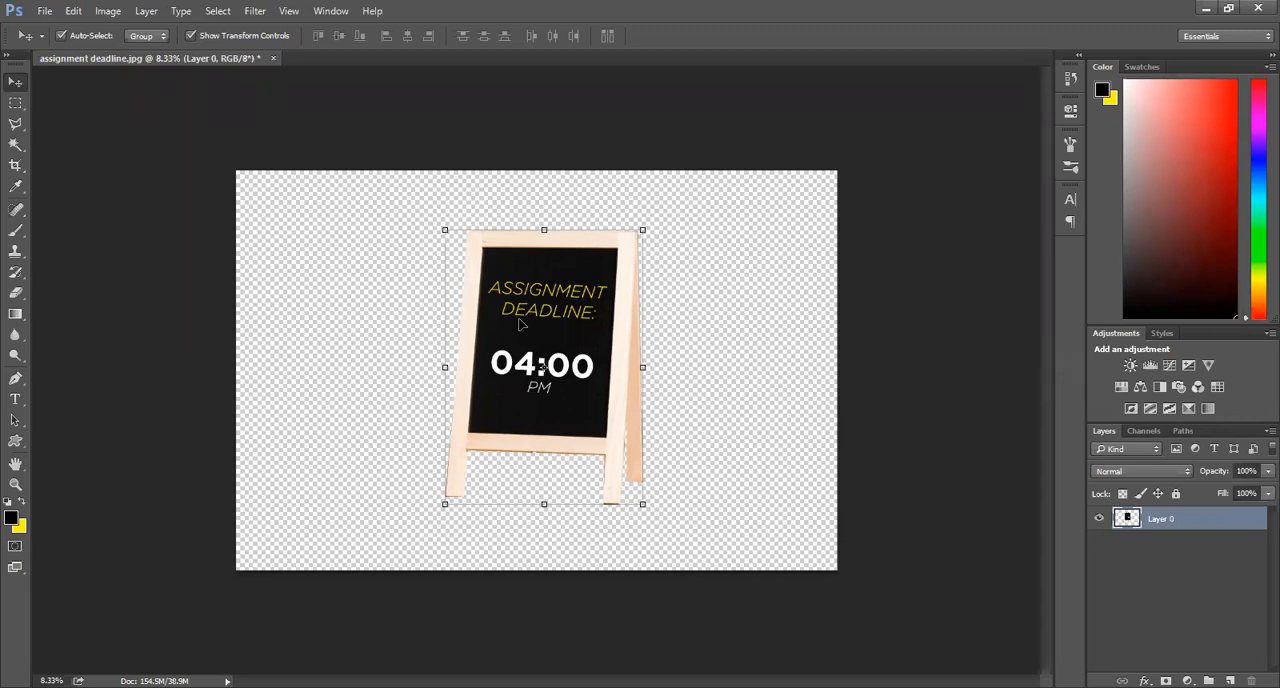
pyautogui.moveTo(562, 360); pyautogui.dragTo(548, 366)
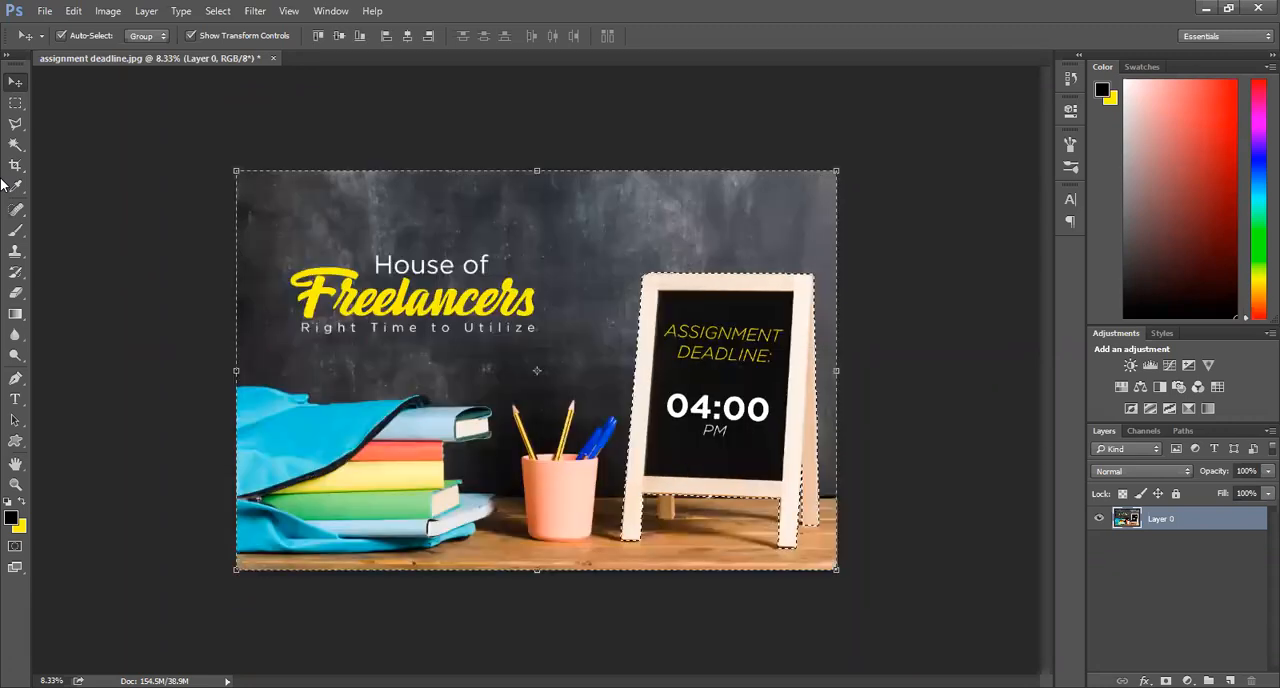
pyautogui.hotkey('ctrl', 'alt', 'z')
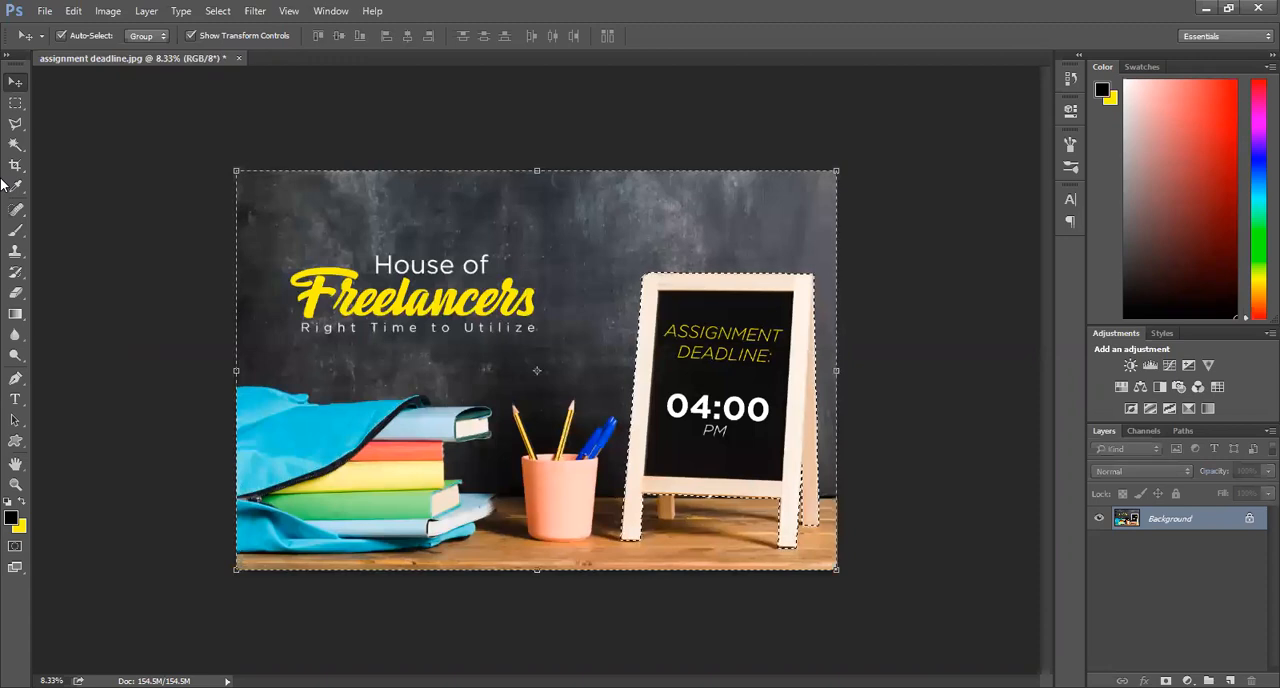
# Step: Try out the rectangular marquee and Polygonal Lasso tools, and drop and restore the inverted selection around the chalkboard stand
pyautogui.click(16, 103)
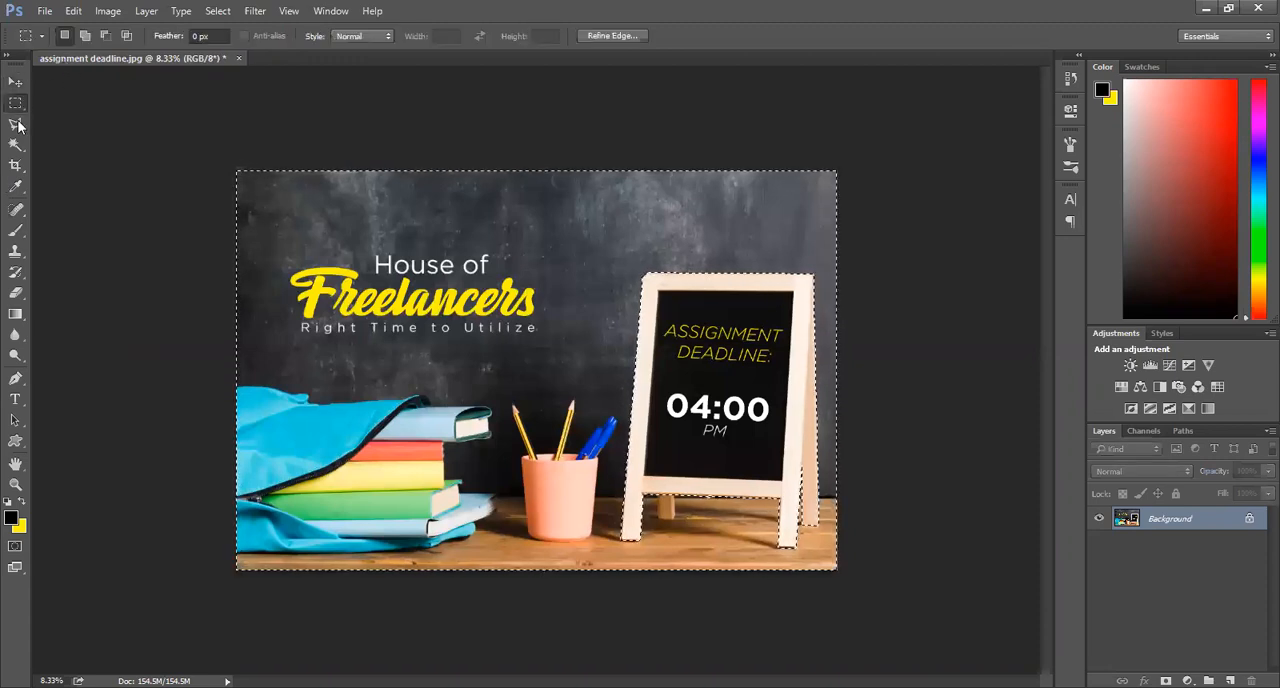
pyautogui.click(17, 124)
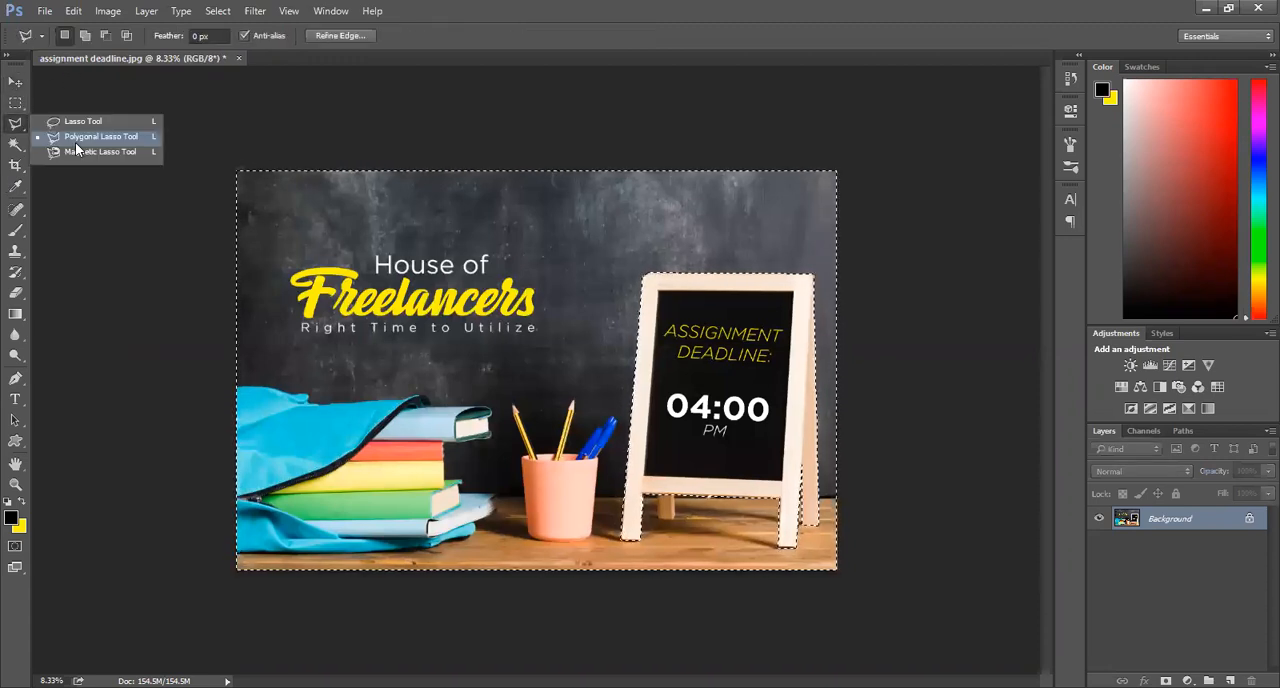
pyautogui.click(78, 140)
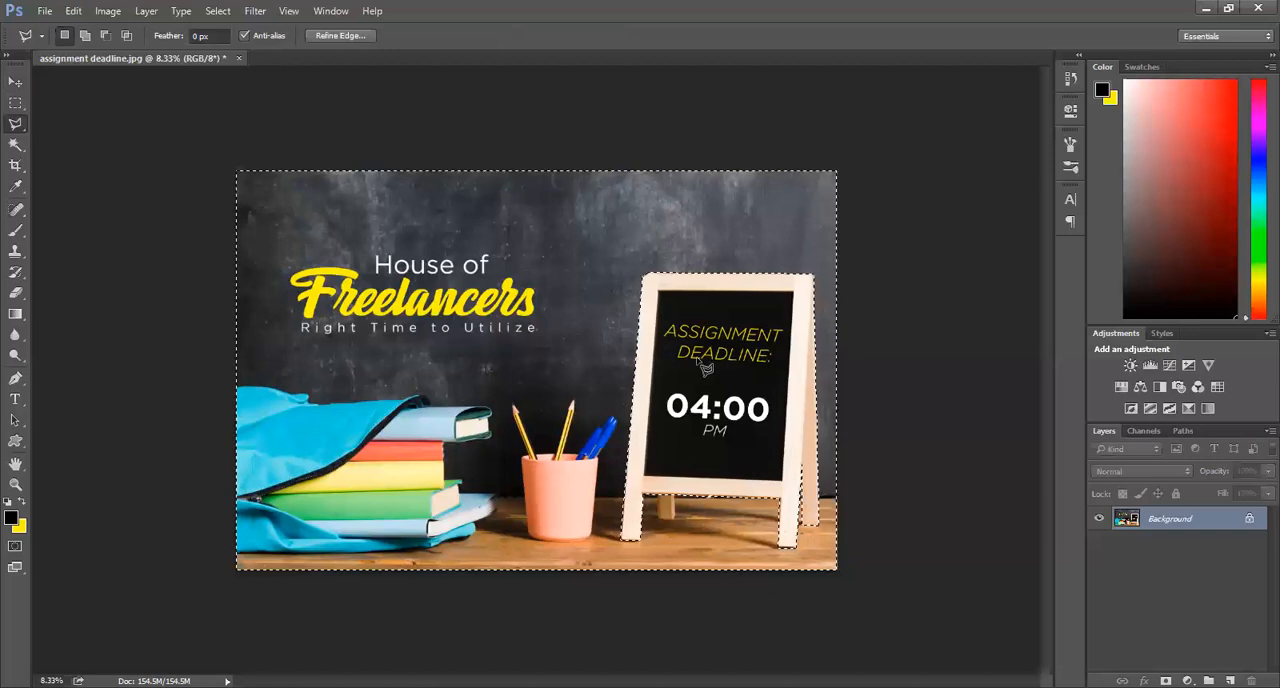
pyautogui.click(7, 105)
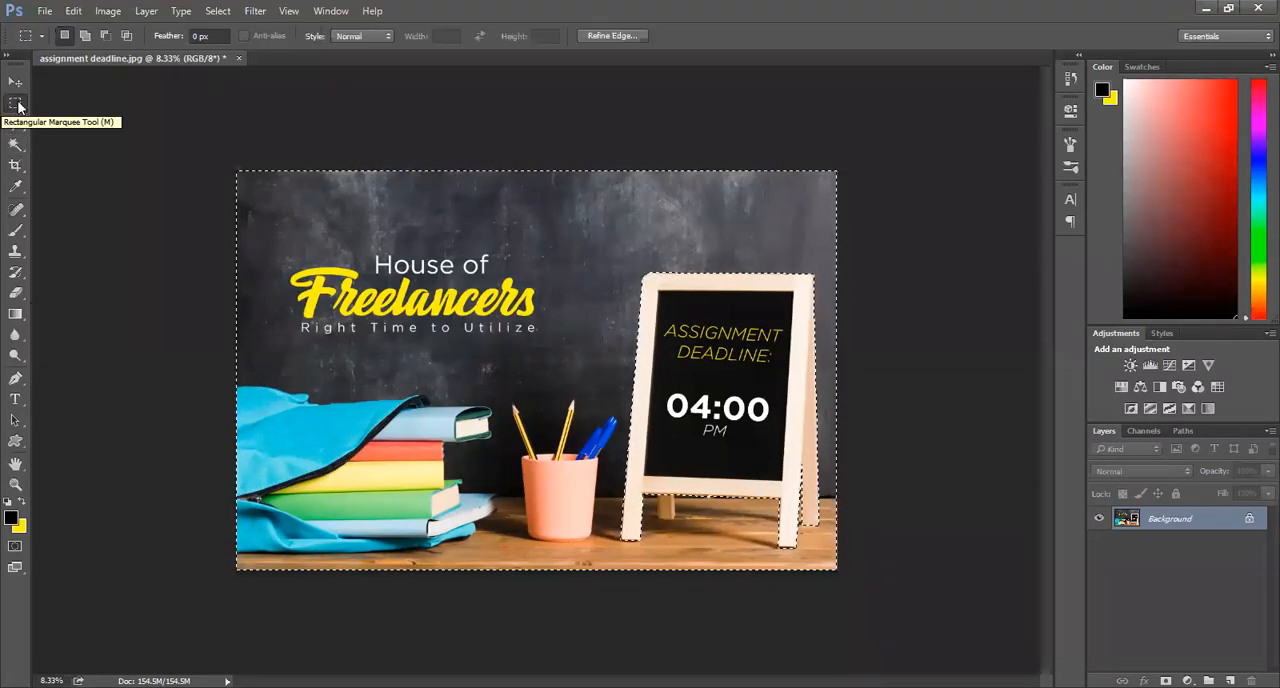
pyautogui.rightClick(669, 322)
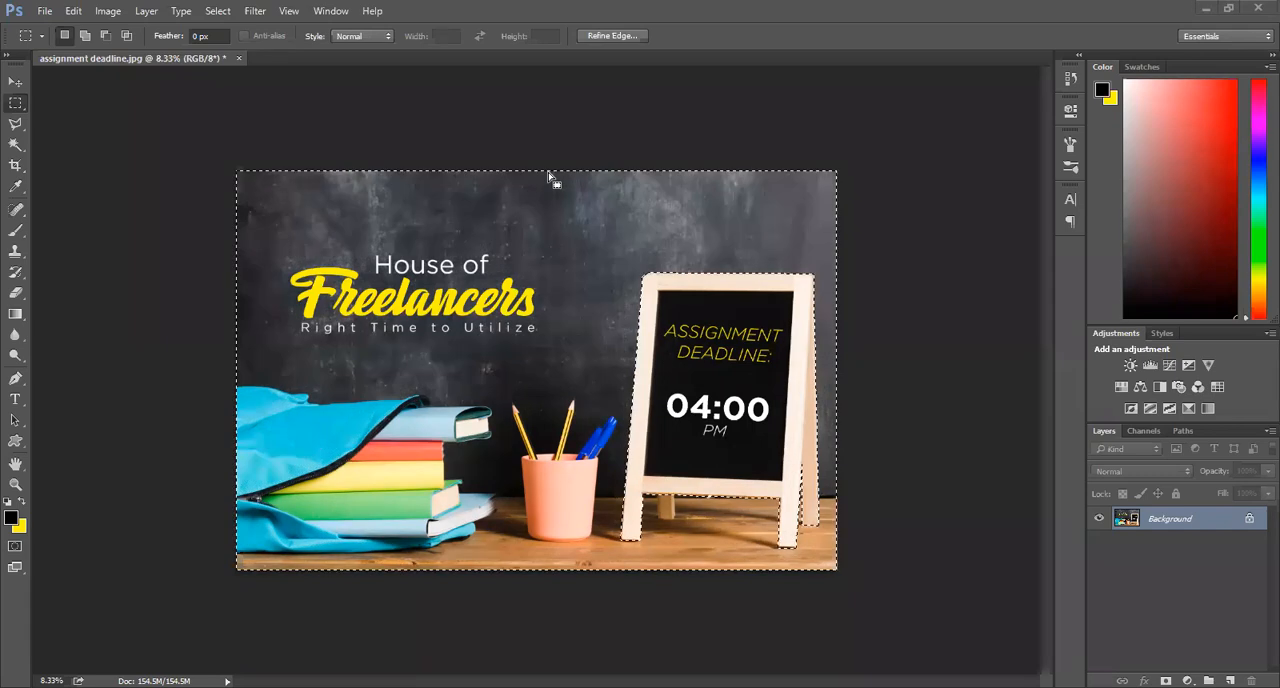
pyautogui.hotkey('ctrl', 'd')
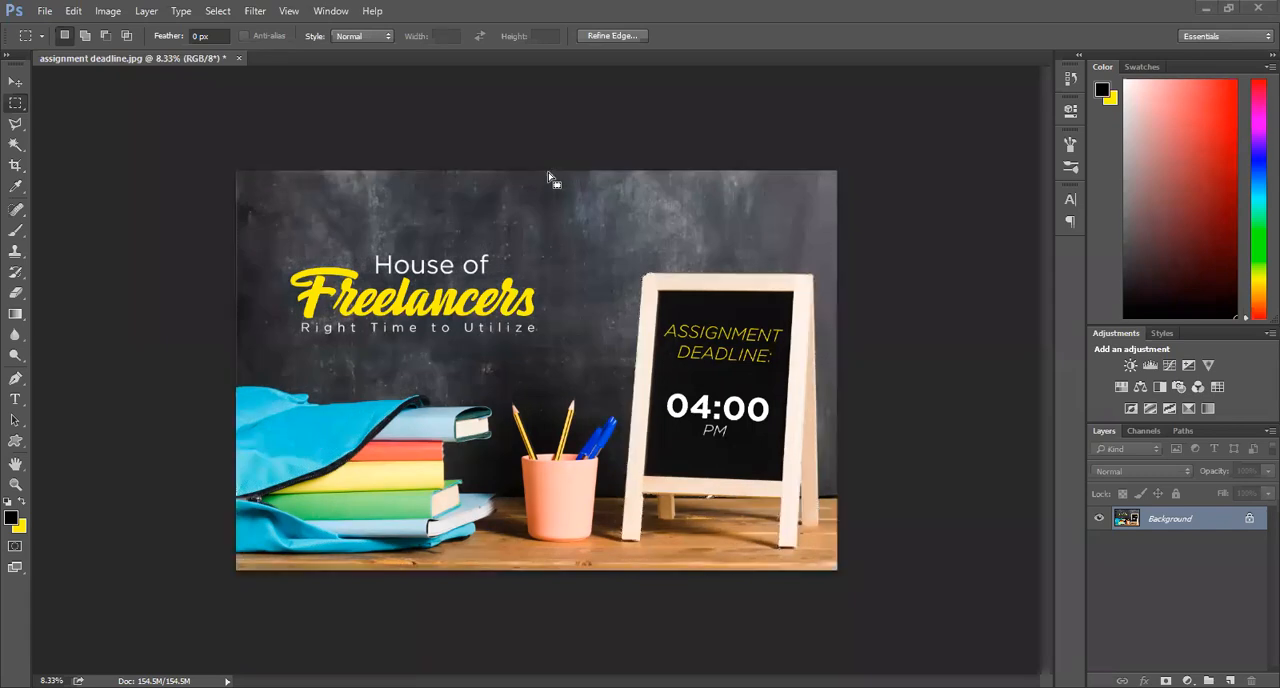
pyautogui.hotkey('ctrl', 'shift', 'd')
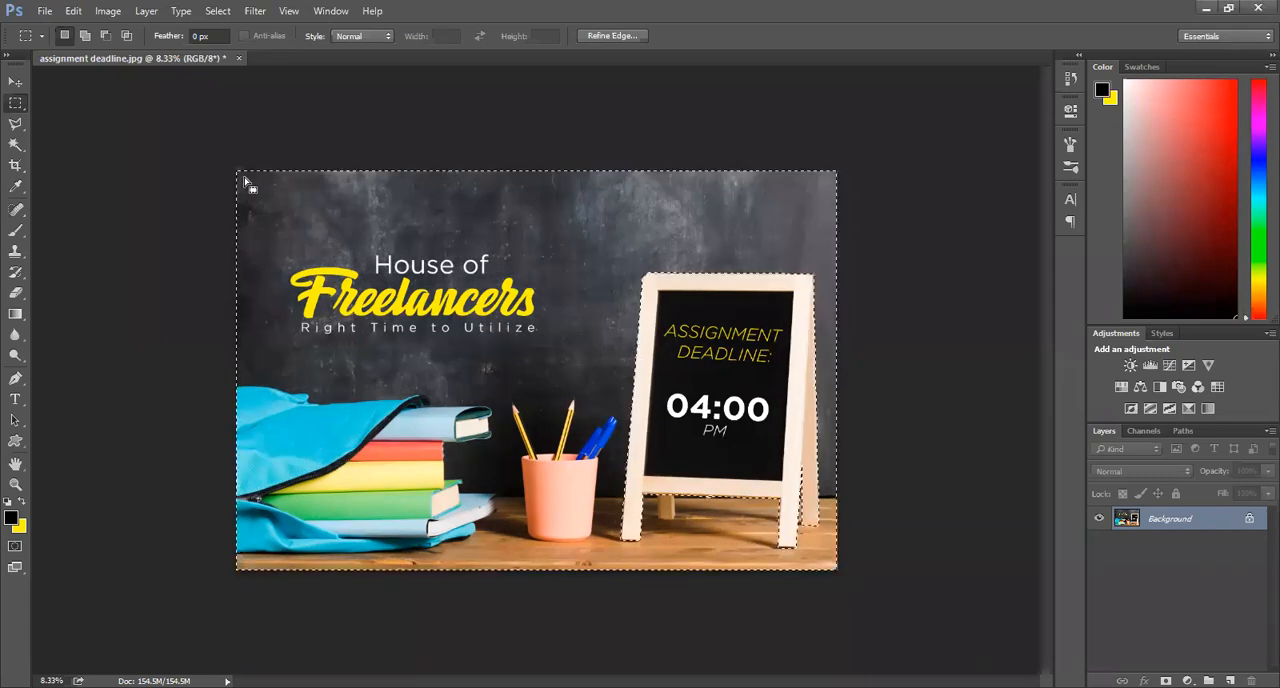
# Step: Convert the locked background into an editable layer named Layer 0, erase everything around the chalkboard stand, and clear the selection
pyautogui.doubleClick(1232, 521)
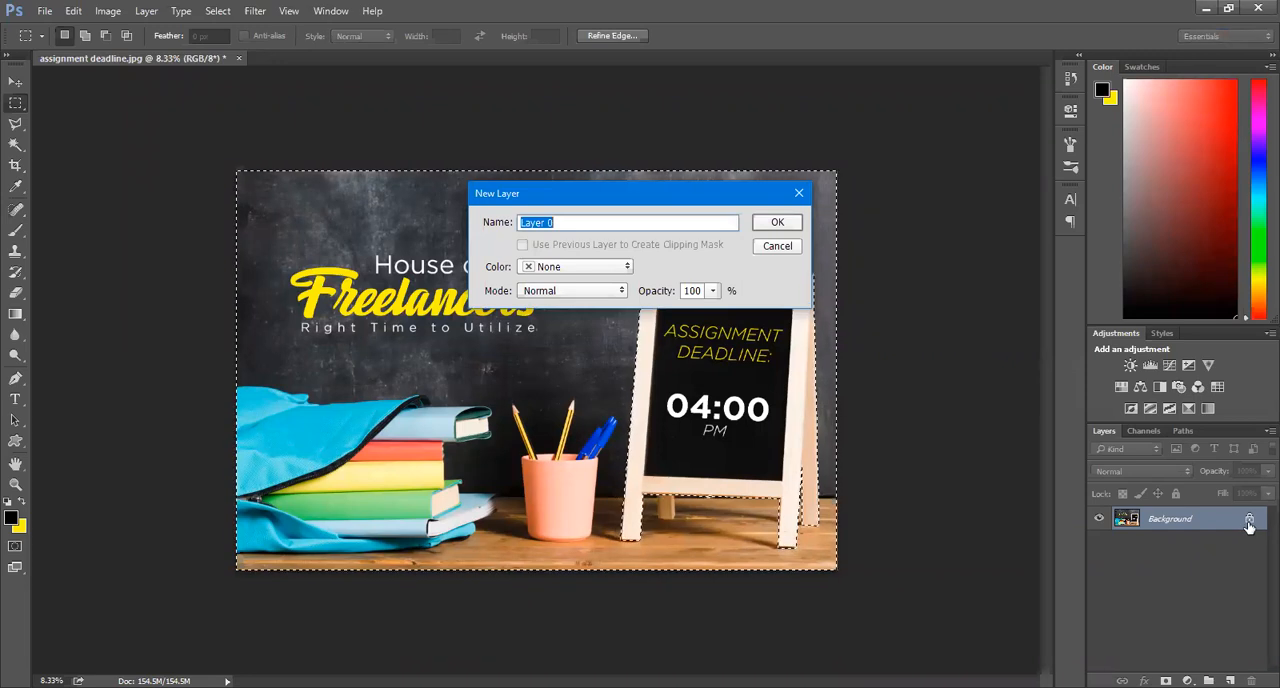
pyautogui.click(776, 226)
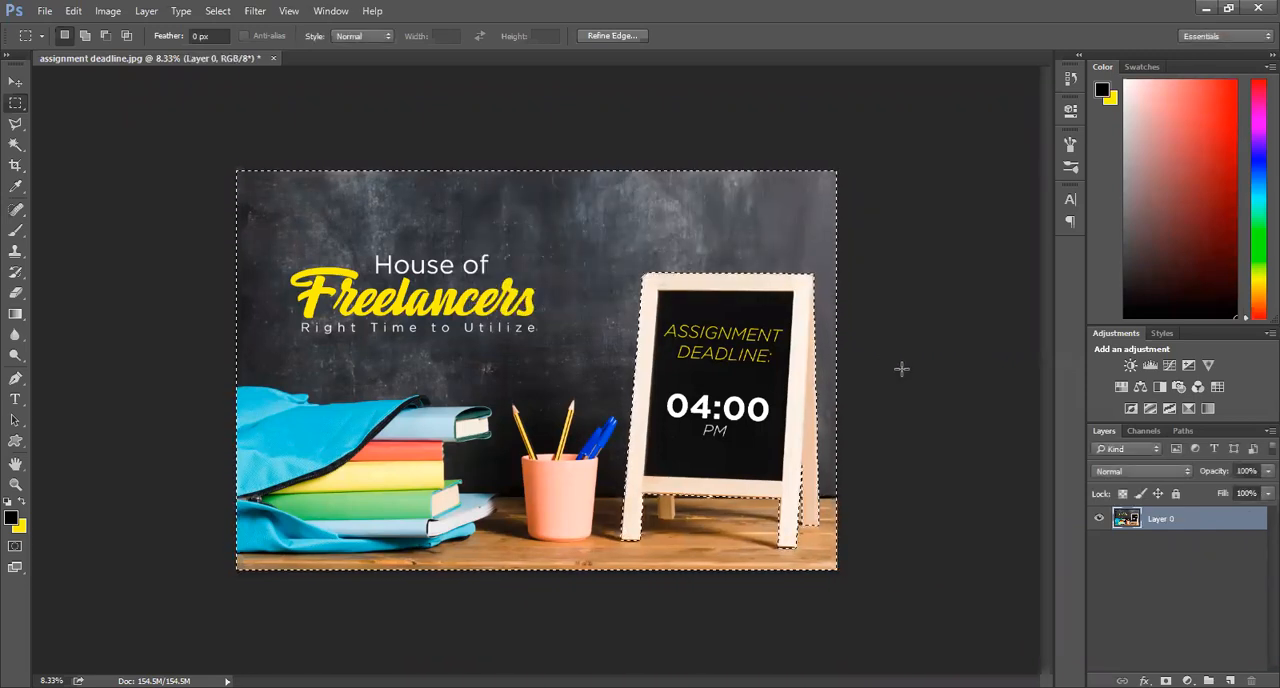
pyautogui.press('Delete')
pyautogui.hotkey('ctrl', 'd')
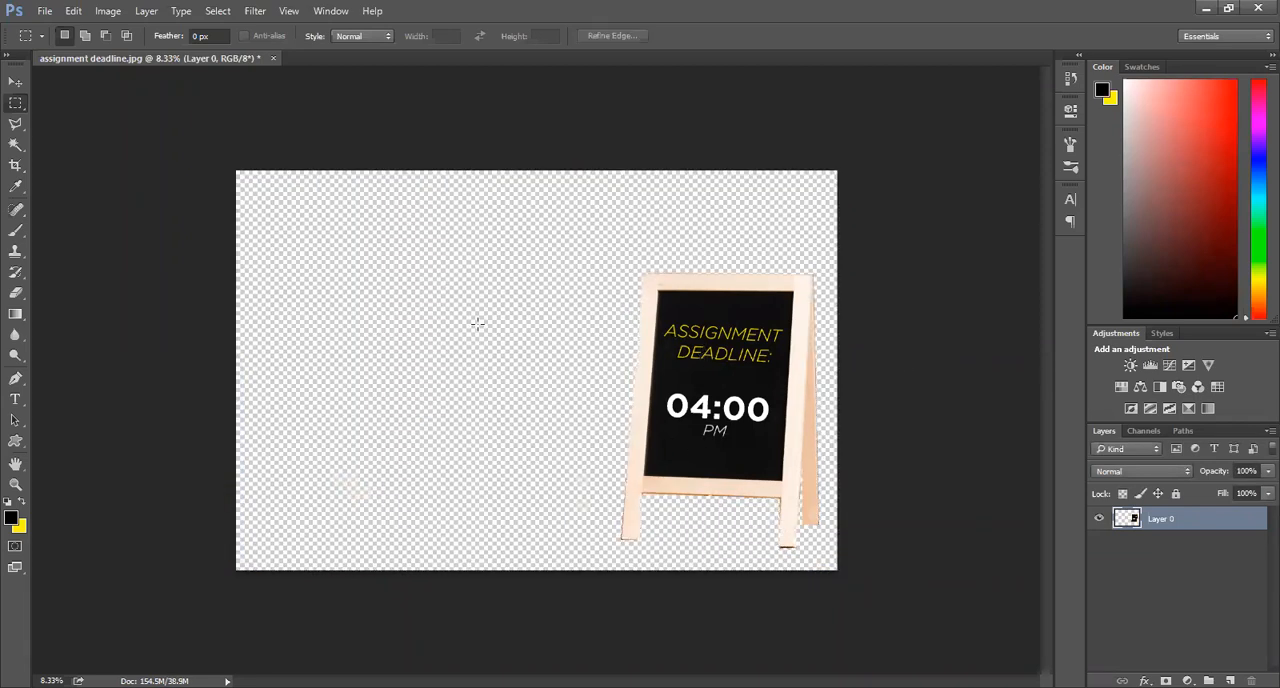
# Step: Reposition the cut-out chalkboard stand at the centre of the transparent canvas
pyautogui.click(10, 82)
pyautogui.moveTo(716, 364); pyautogui.dragTo(549, 326)
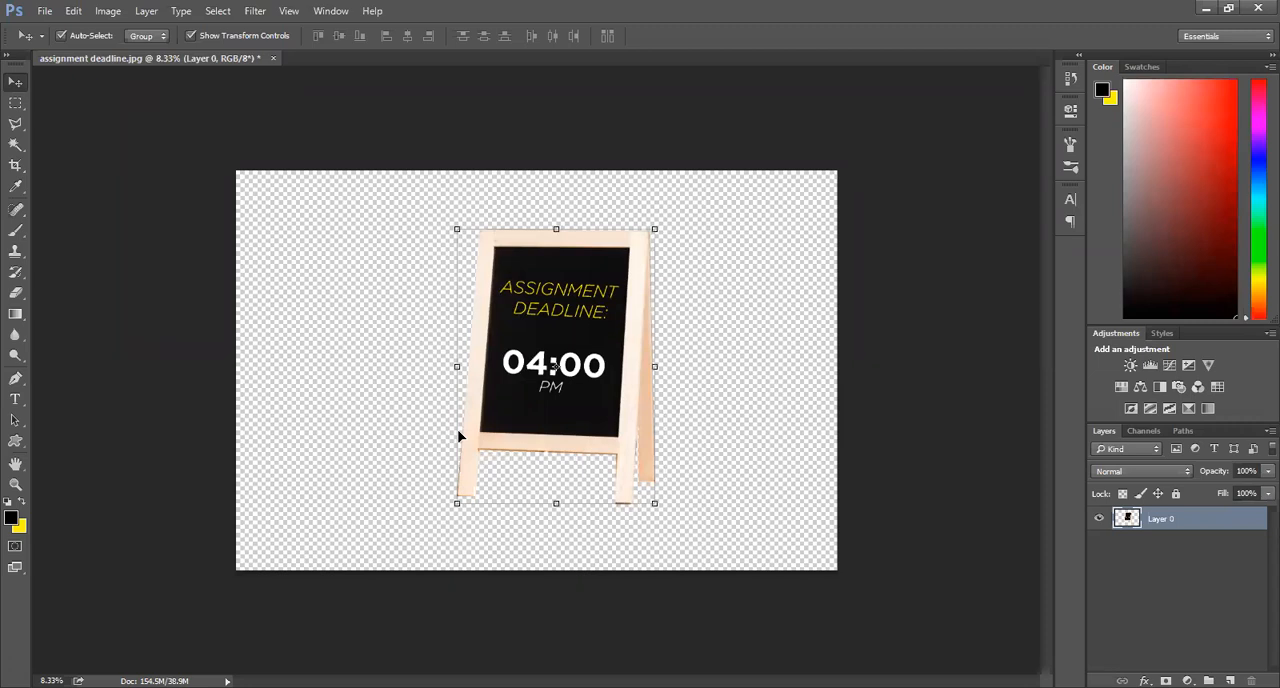
pyautogui.moveTo(501, 436); pyautogui.dragTo(475, 435)
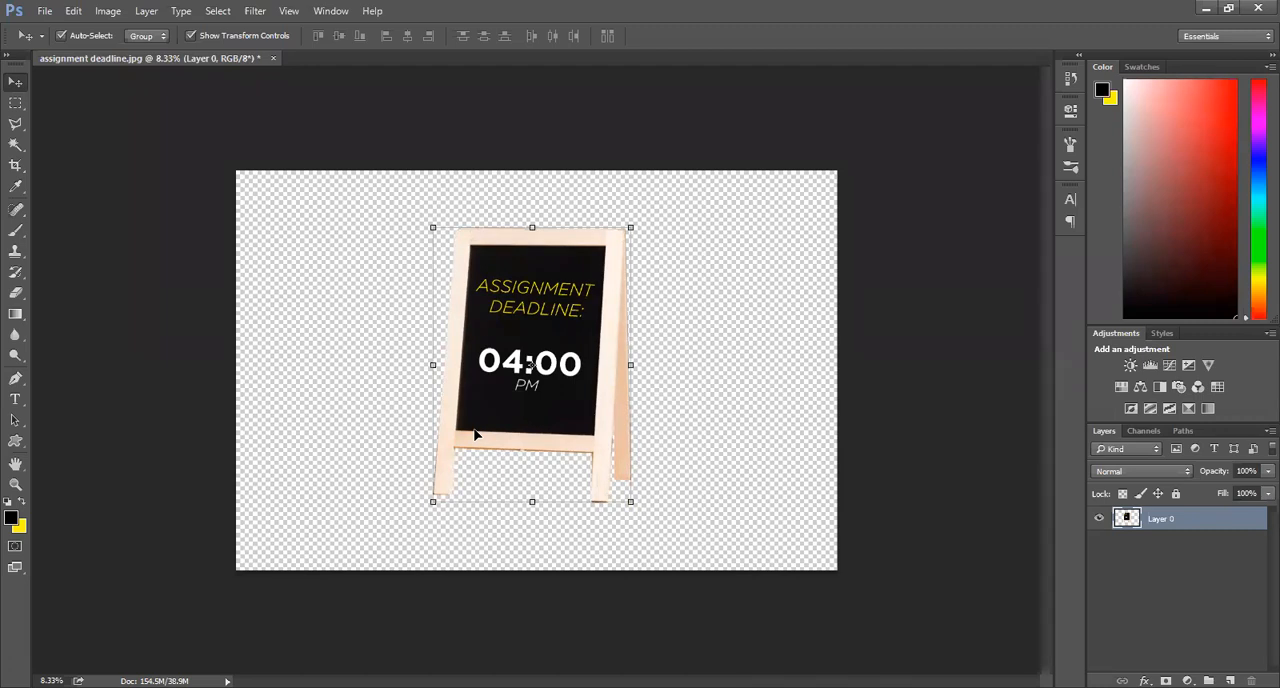
pyautogui.moveTo(516, 319); pyautogui.dragTo(524, 323)
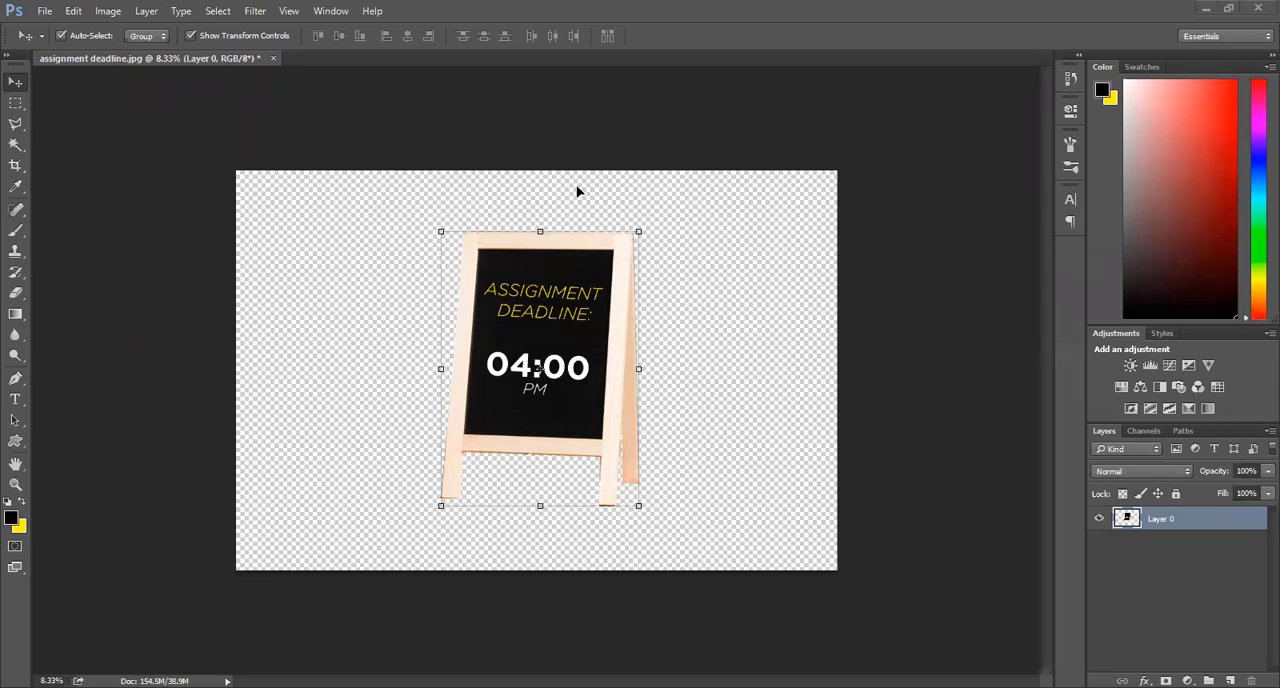
# Step: Set up saving the cut-out as a PNG copy named assignment deadline in the House of Freelancers folder, and cancel at the PNG options
pyautogui.click(40, 11)
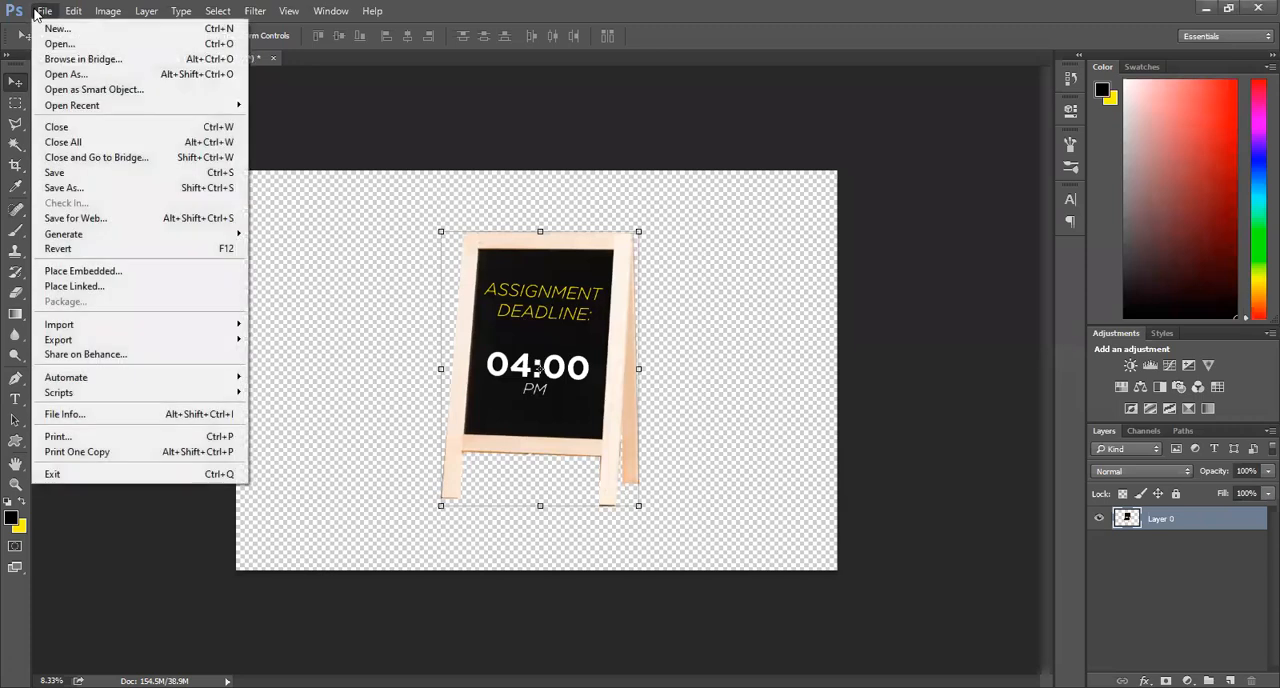
pyautogui.click(65, 196)
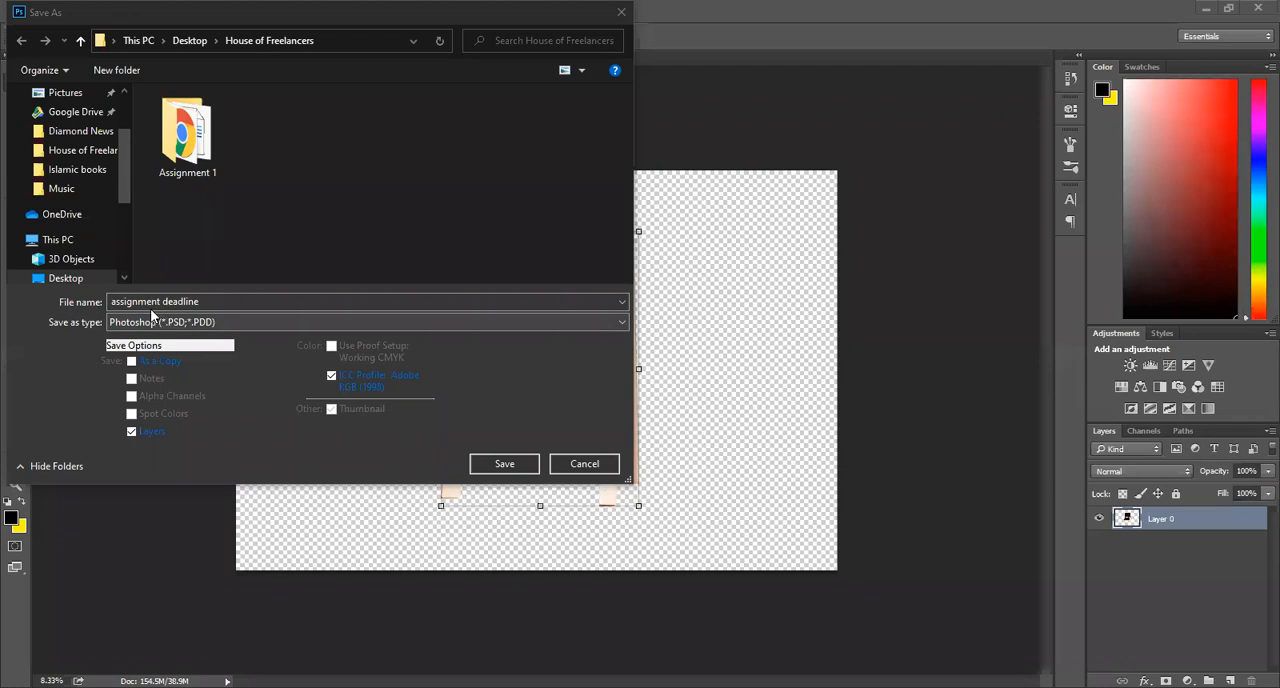
pyautogui.click(208, 302)
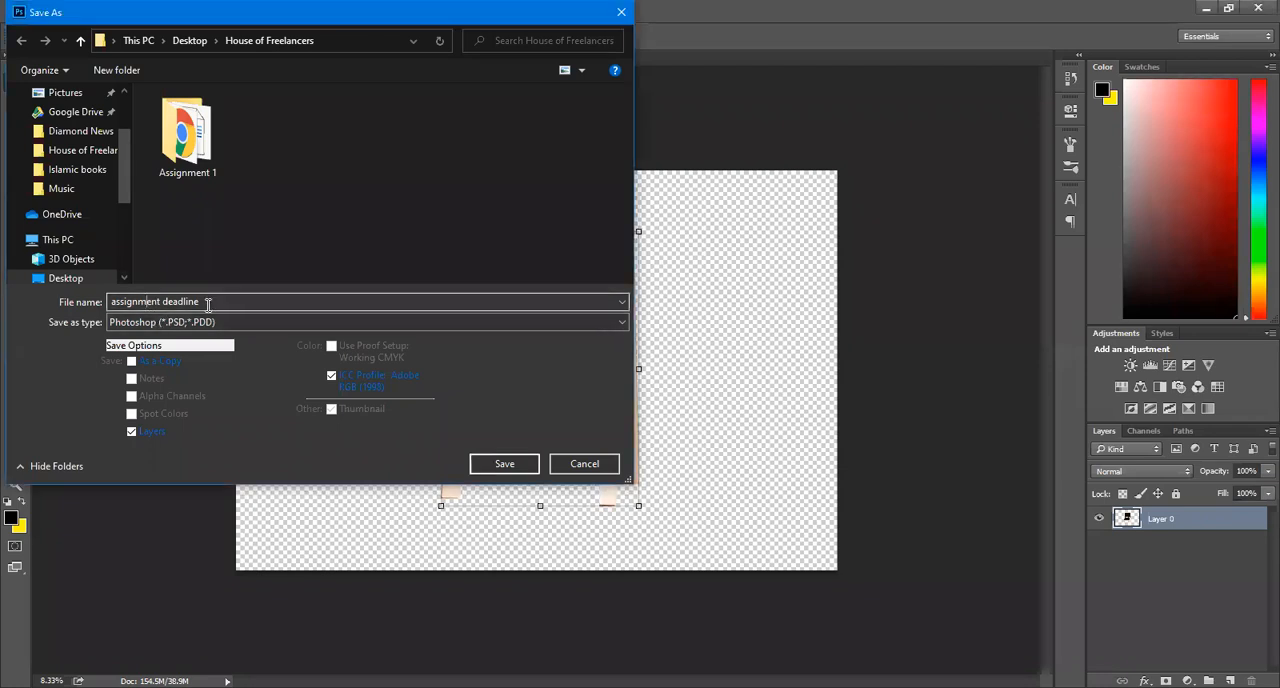
pyautogui.click(205, 322)
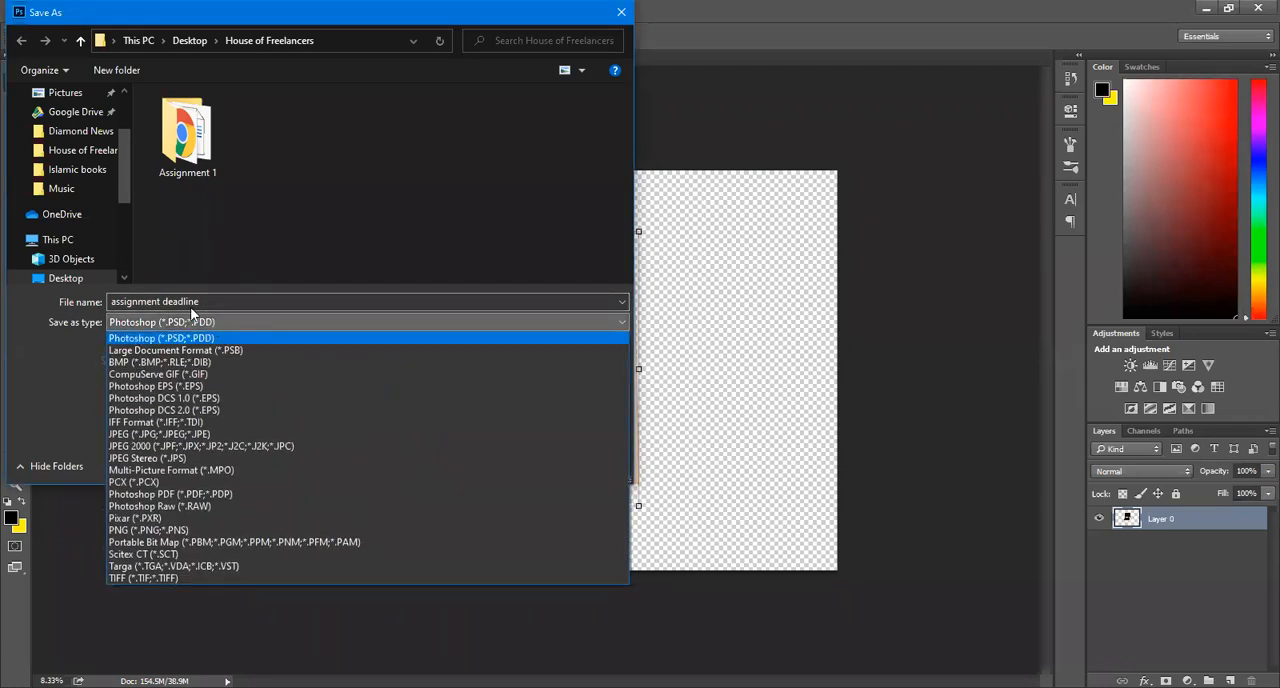
pyautogui.click(141, 531)
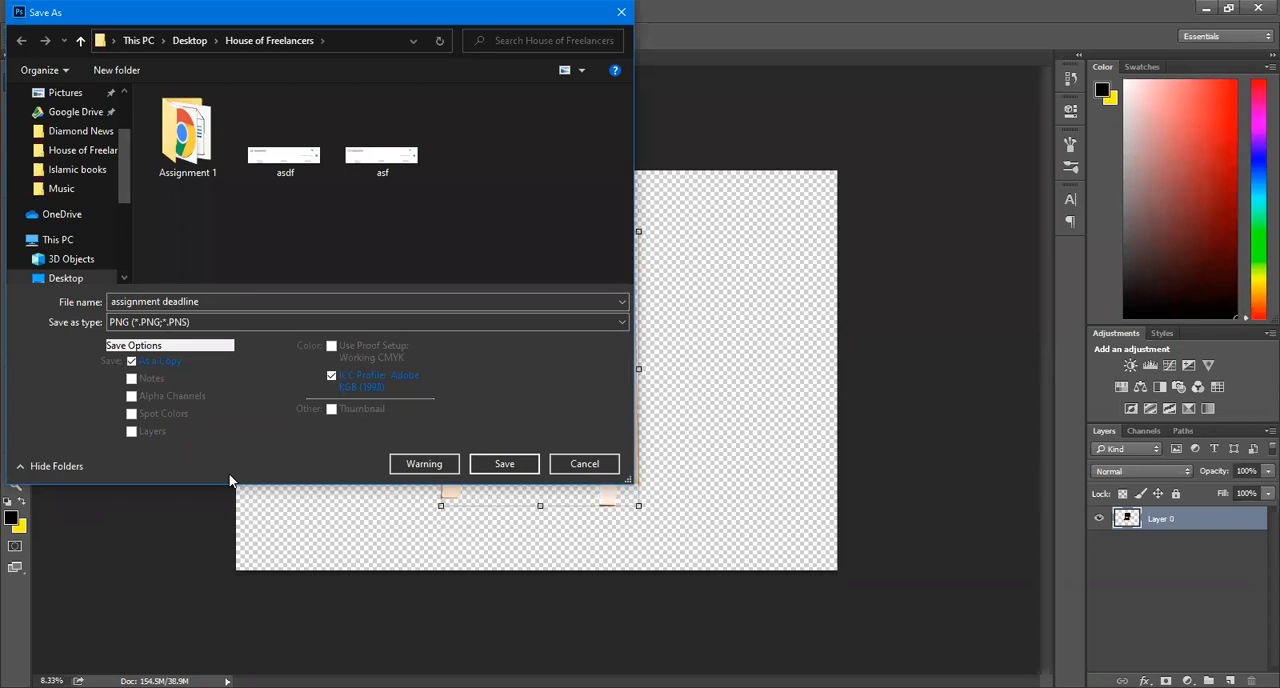
pyautogui.click(503, 463)
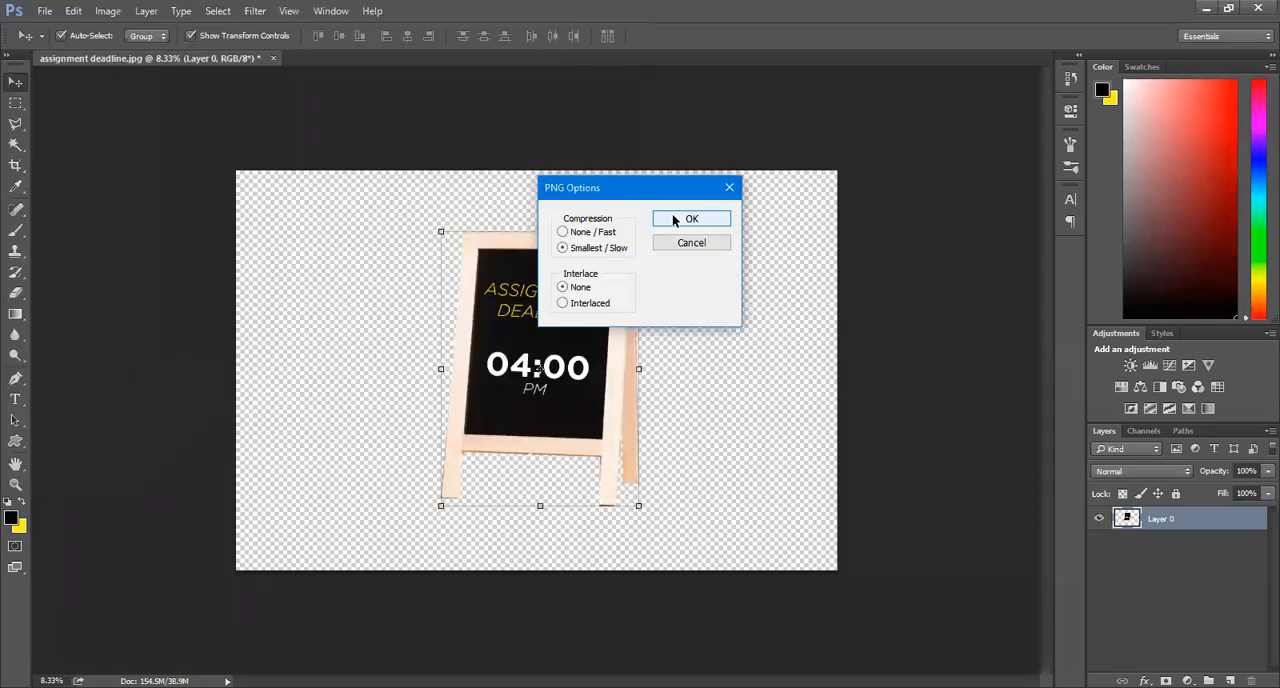
pyautogui.click(729, 189)
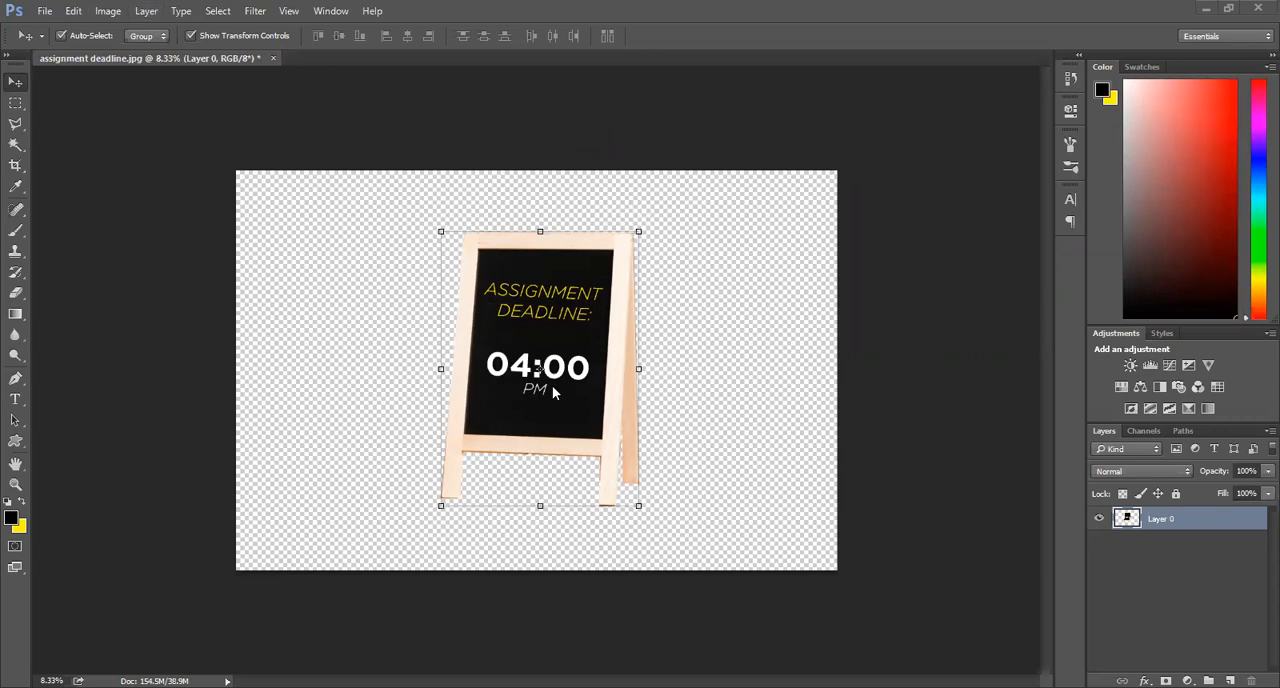
# Step: Open the image 0hreel4ort.jpg from the Downloads folder as a second document
pyautogui.click(54, 15)
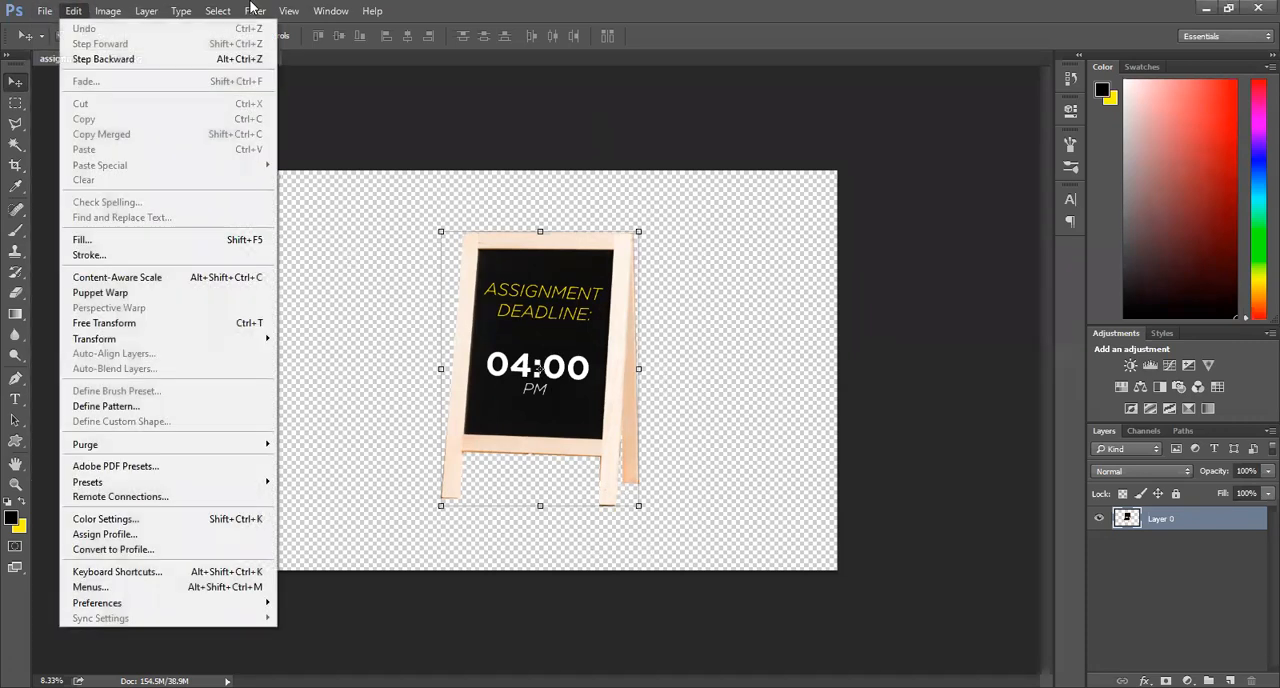
pyautogui.click(45, 11)
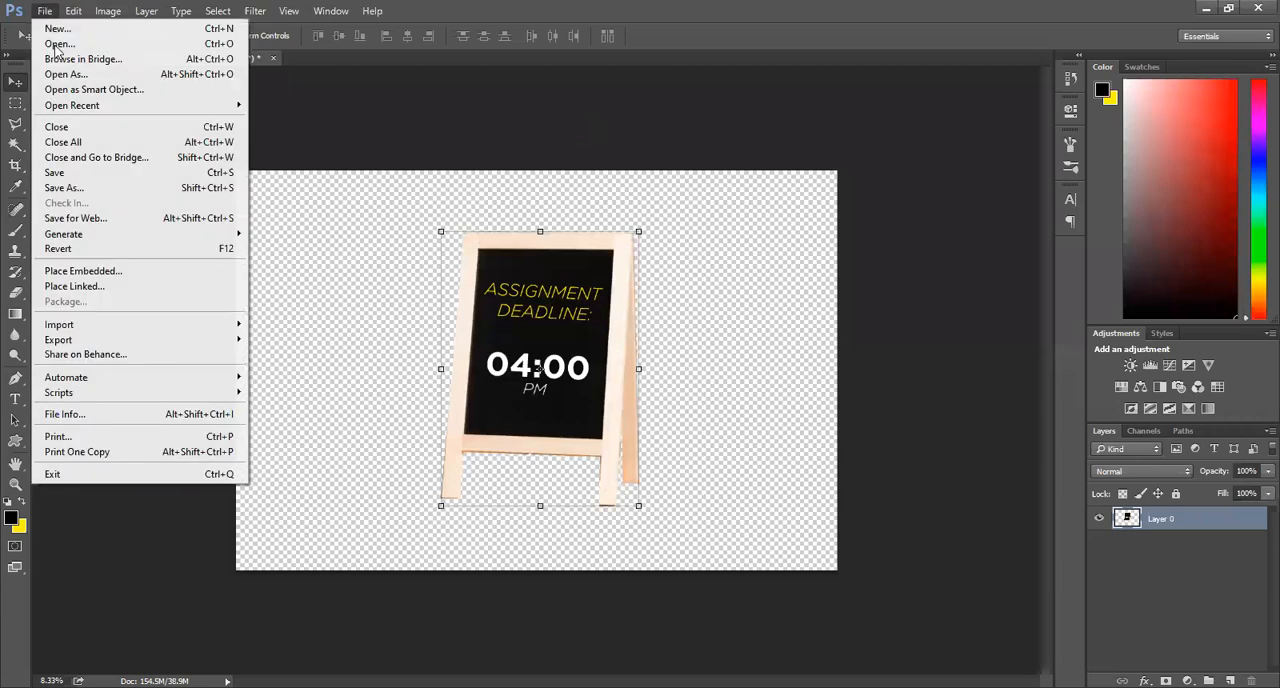
pyautogui.click(56, 45)
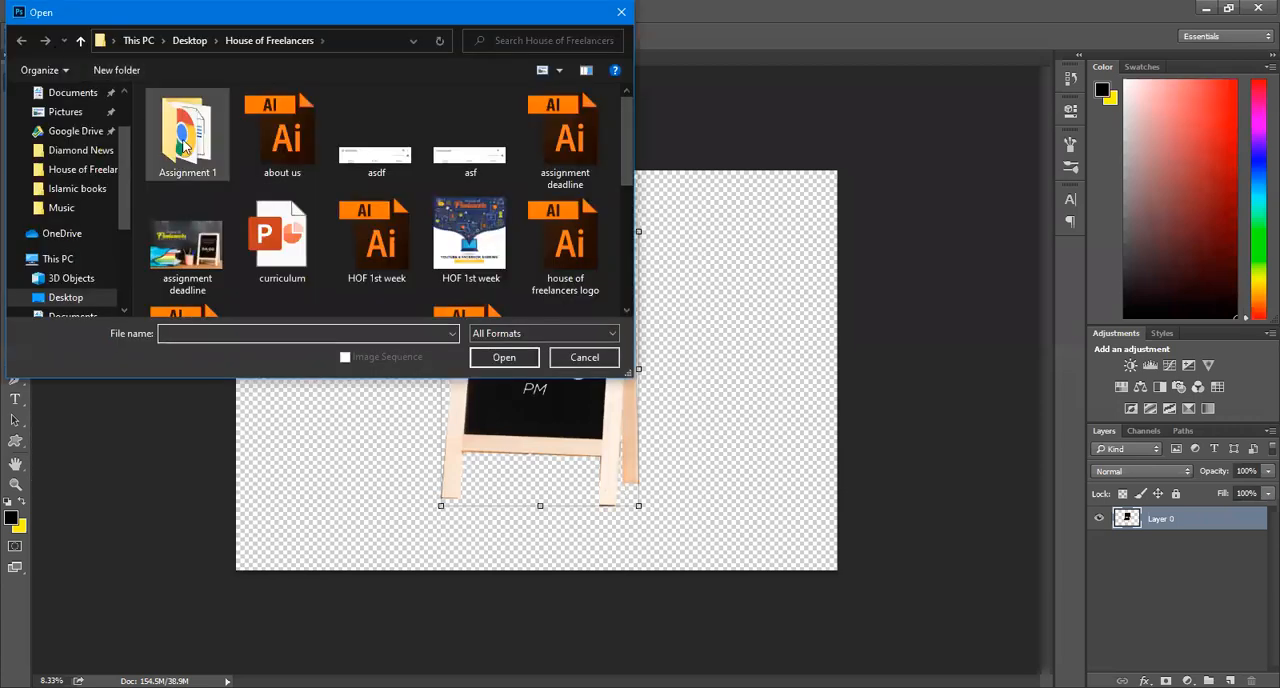
pyautogui.scroll(2, 57, 180)
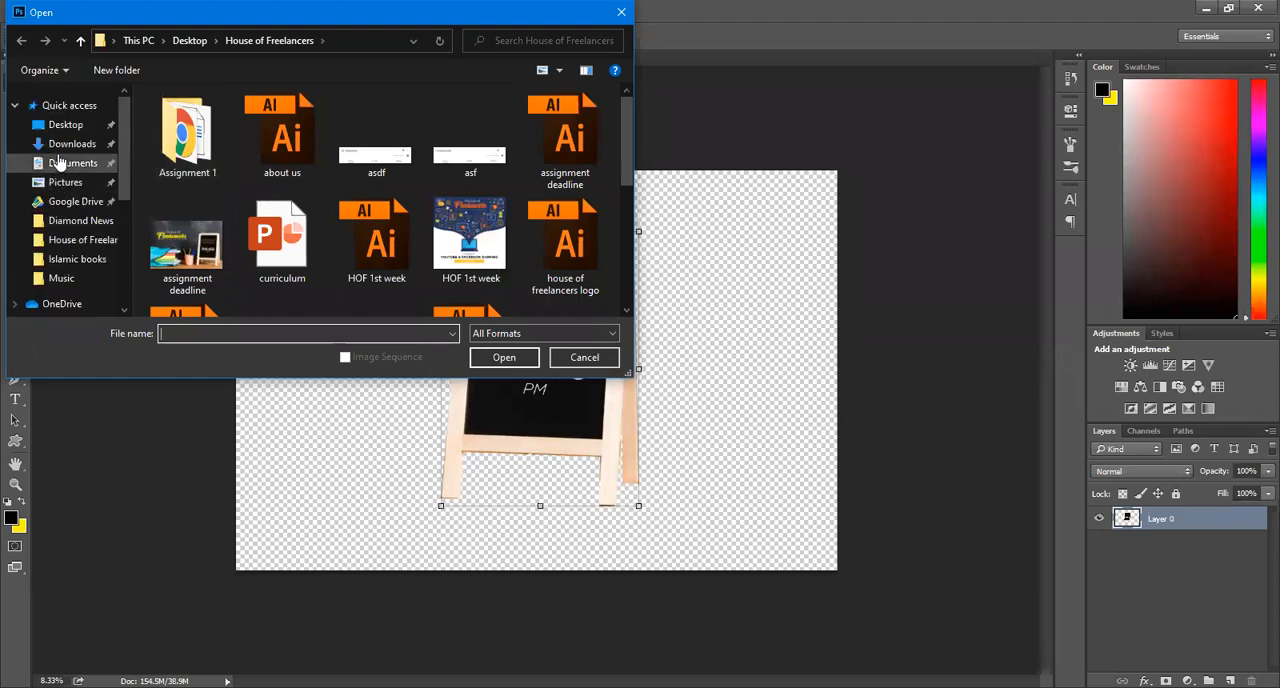
pyautogui.click(57, 150)
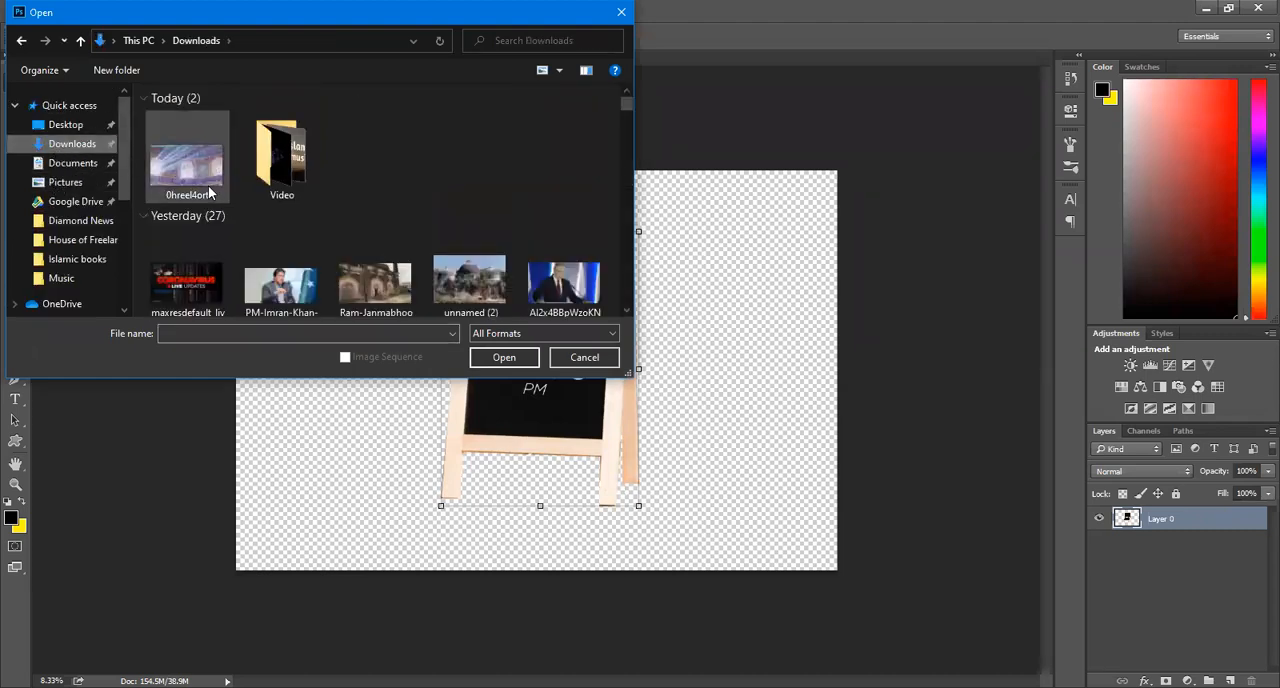
pyautogui.click(184, 172)
pyautogui.doubleClick(184, 172)
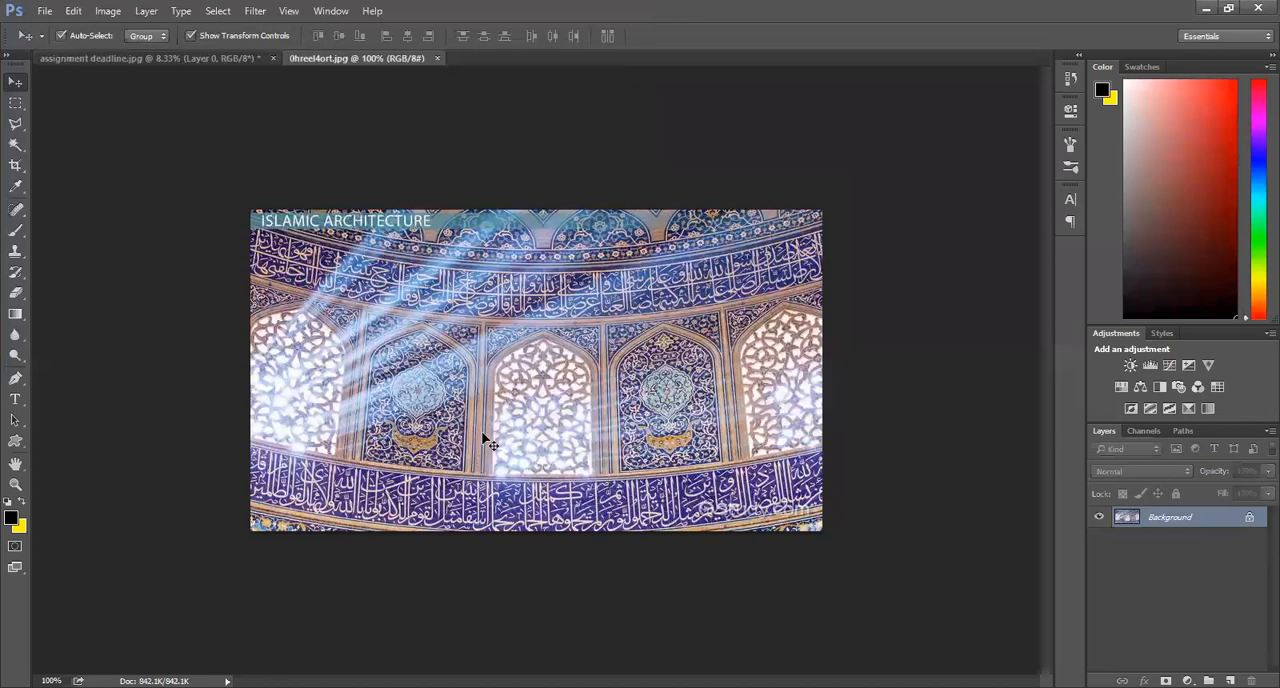
# Step: Copy the cut-out chalkboard stand from assignment deadline.jpg into 0hreel4ort.jpg as a layer above the background
pyautogui.click(176, 56)
pyautogui.click(337, 57)
pyautogui.click(169, 57)
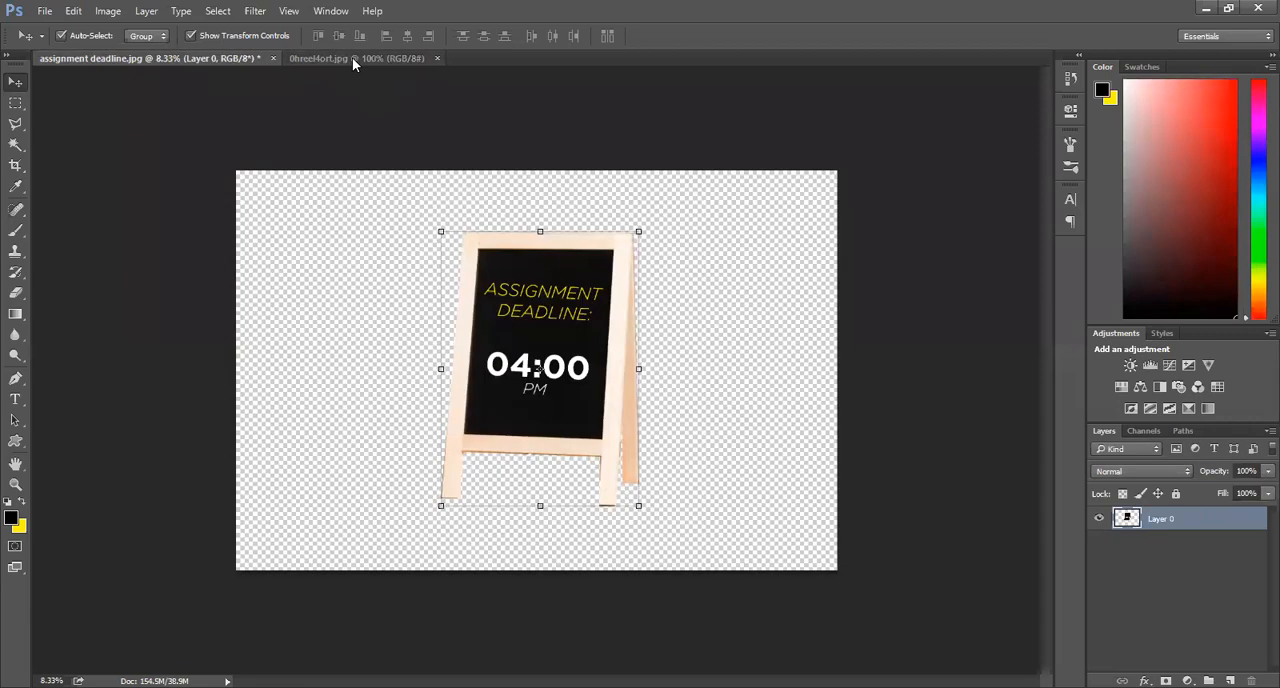
pyautogui.click(352, 57)
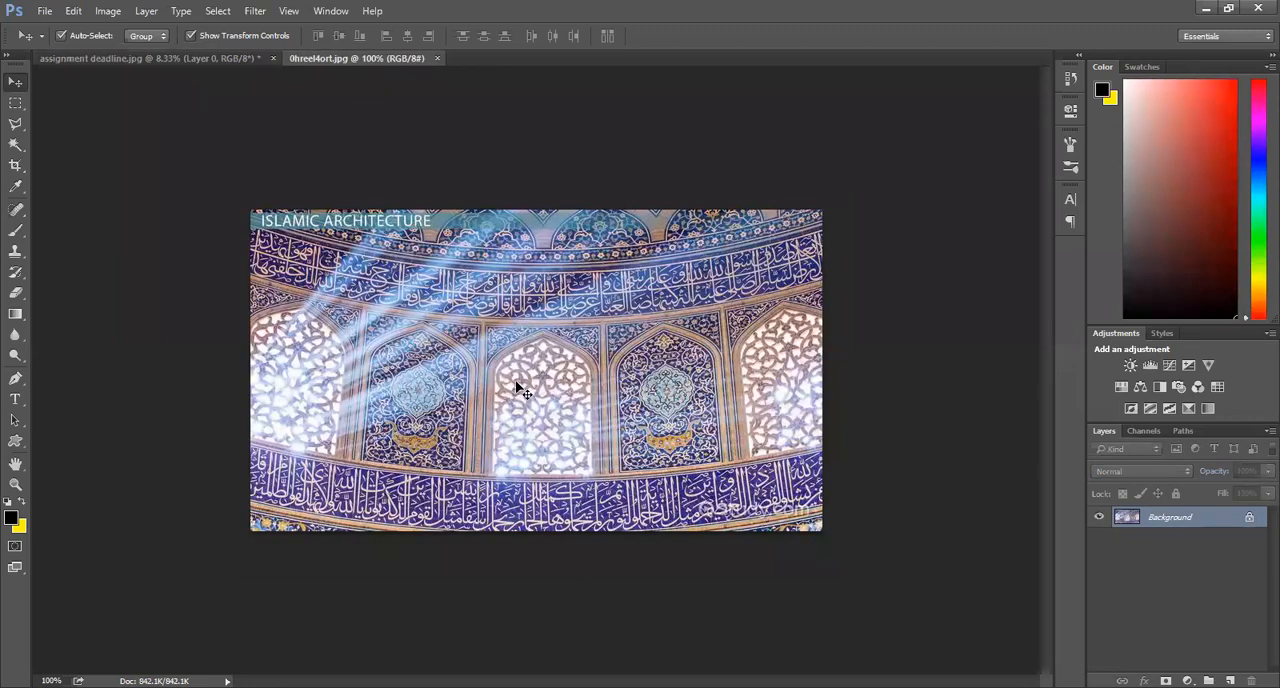
pyautogui.click(189, 55)
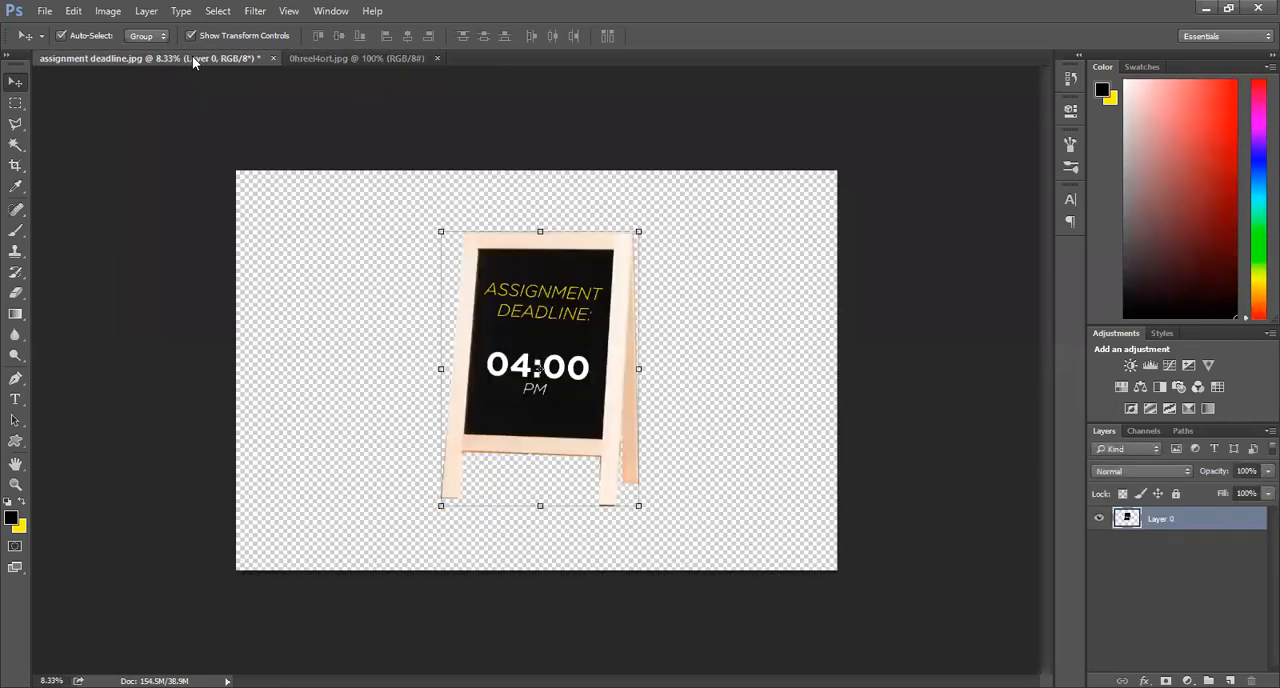
pyautogui.moveTo(537, 370); pyautogui.dragTo(471, 299)
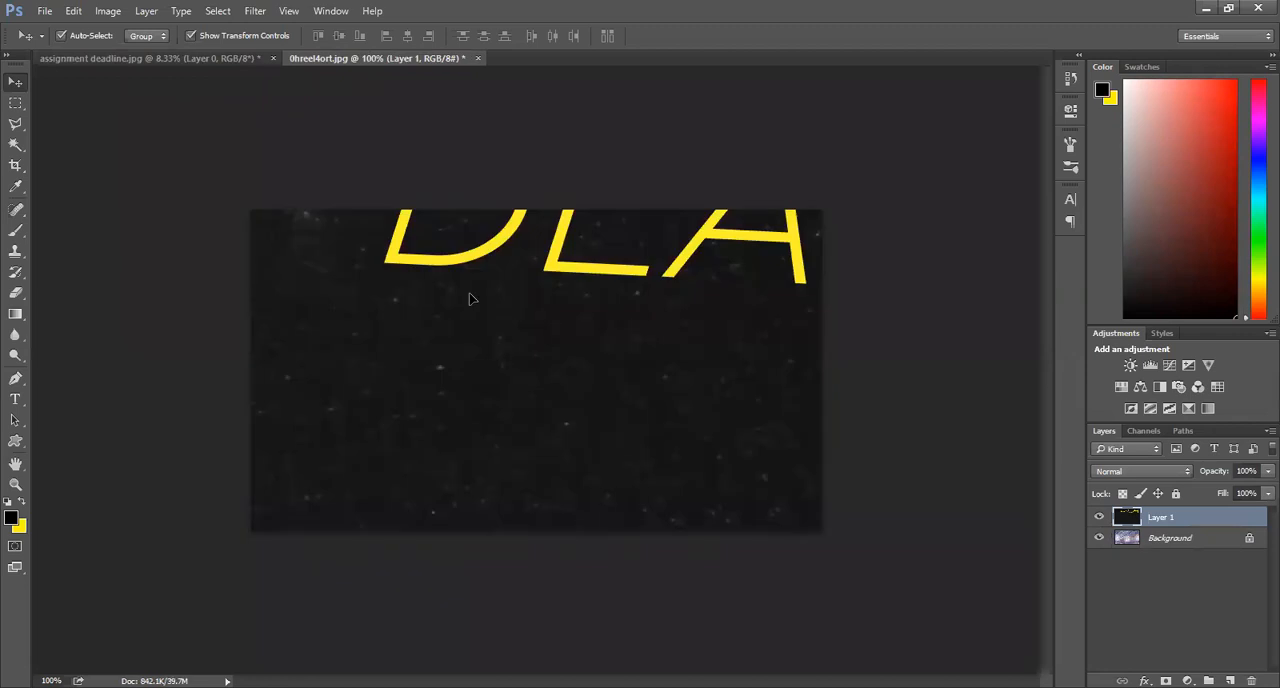
# Step: Try narrowing the oversized chalkboard stand layer to about 80% of its width, and cancel the transform
pyautogui.keyDown('alt'); pyautogui.click(408, 393); pyautogui.keyUp('alt')
pyautogui.keyDown('alt'); pyautogui.click(408, 393); pyautogui.keyUp('alt')
pyautogui.keyDown('alt'); pyautogui.click(408, 393); pyautogui.keyUp('alt')
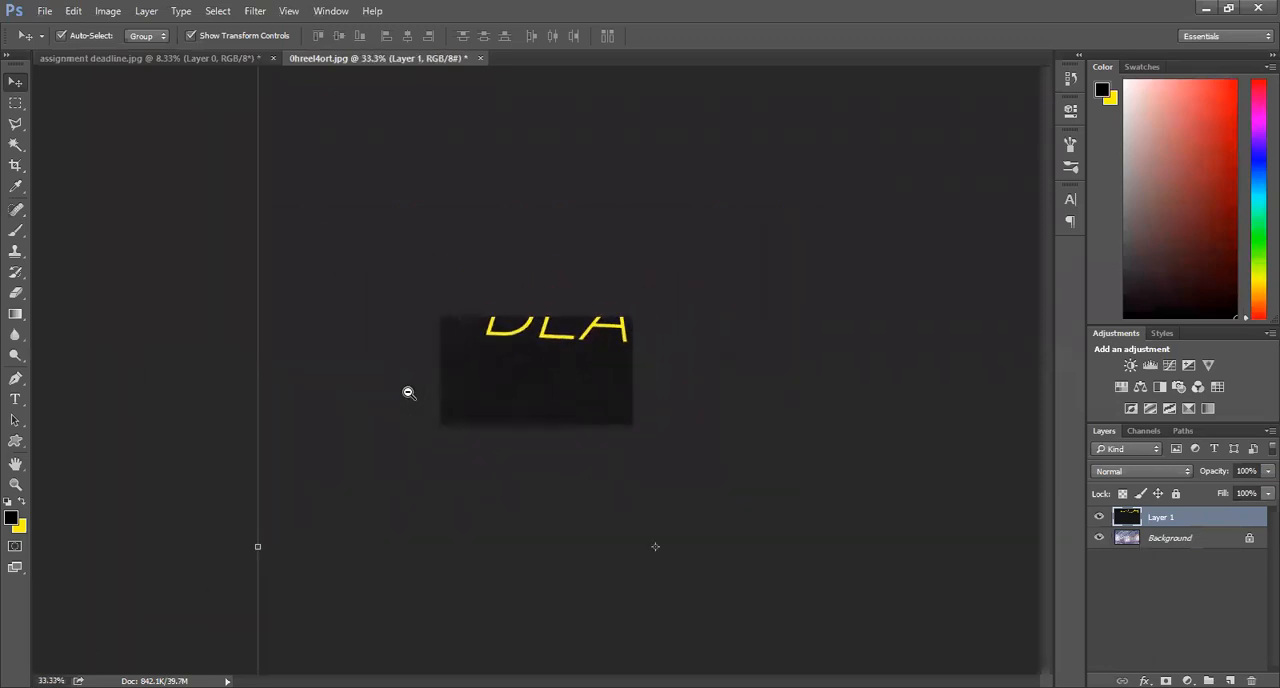
pyautogui.keyDown('alt'); pyautogui.click(408, 393); pyautogui.keyUp('alt')
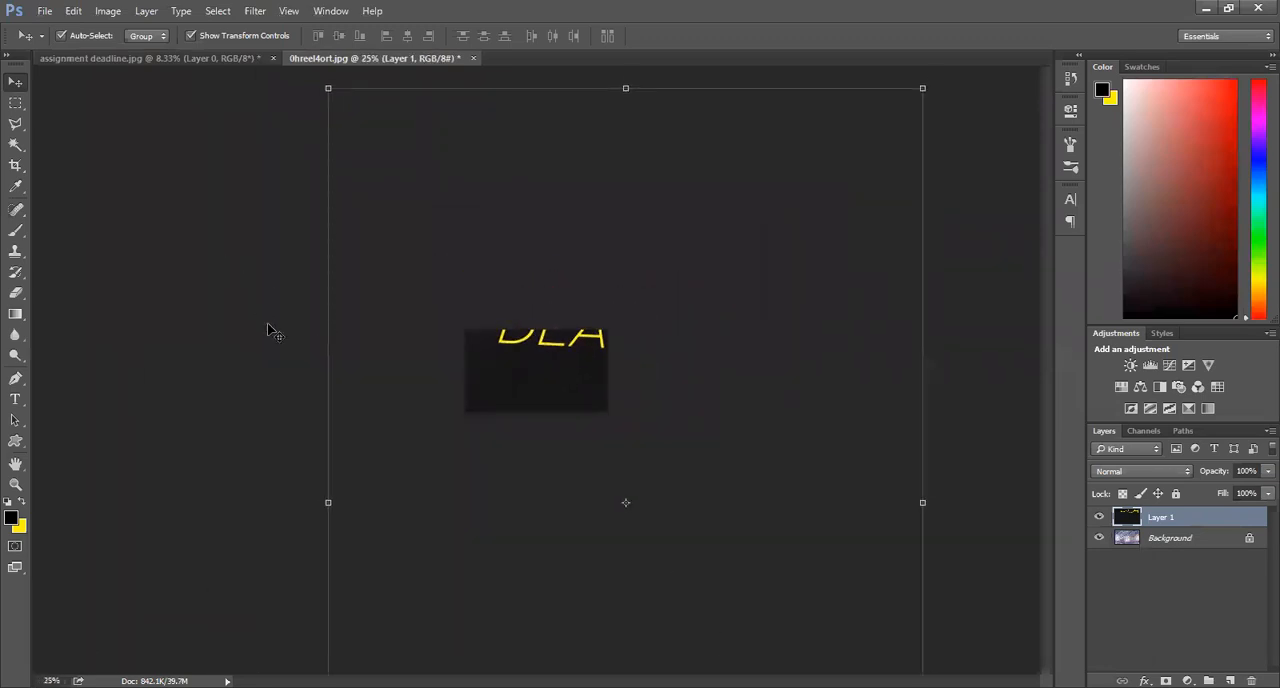
pyautogui.click(329, 503)
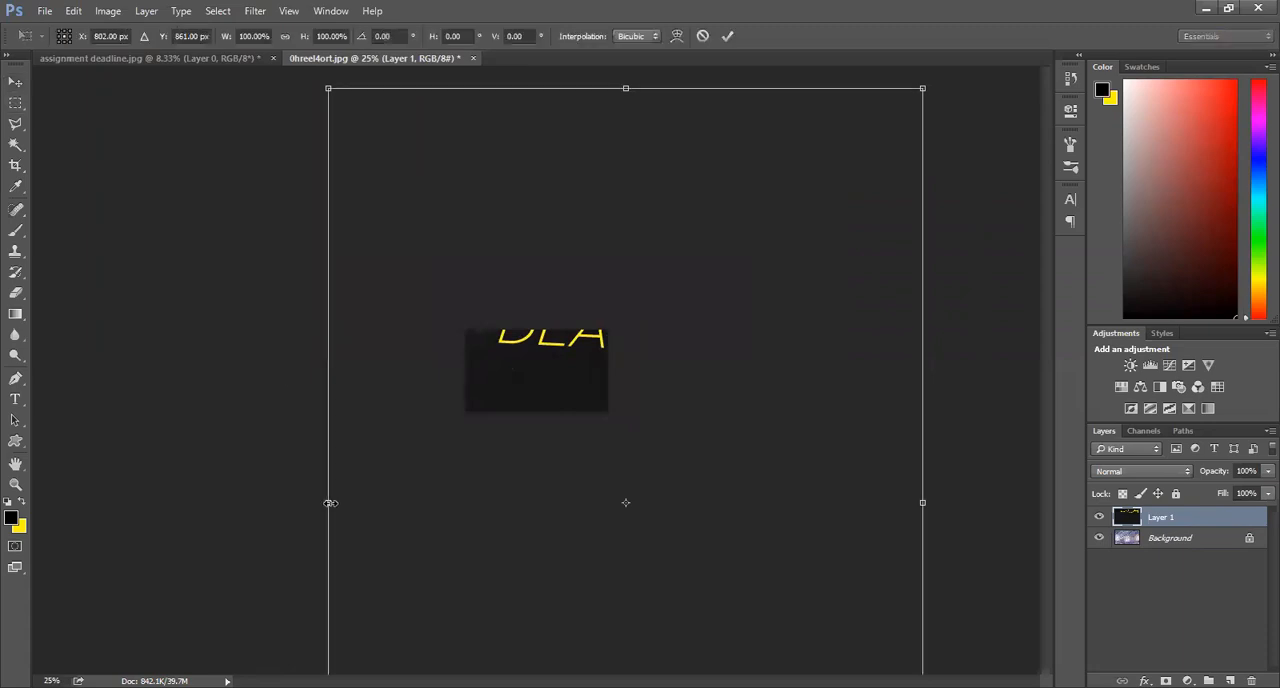
pyautogui.moveTo(331, 503); pyautogui.dragTo(388, 503)
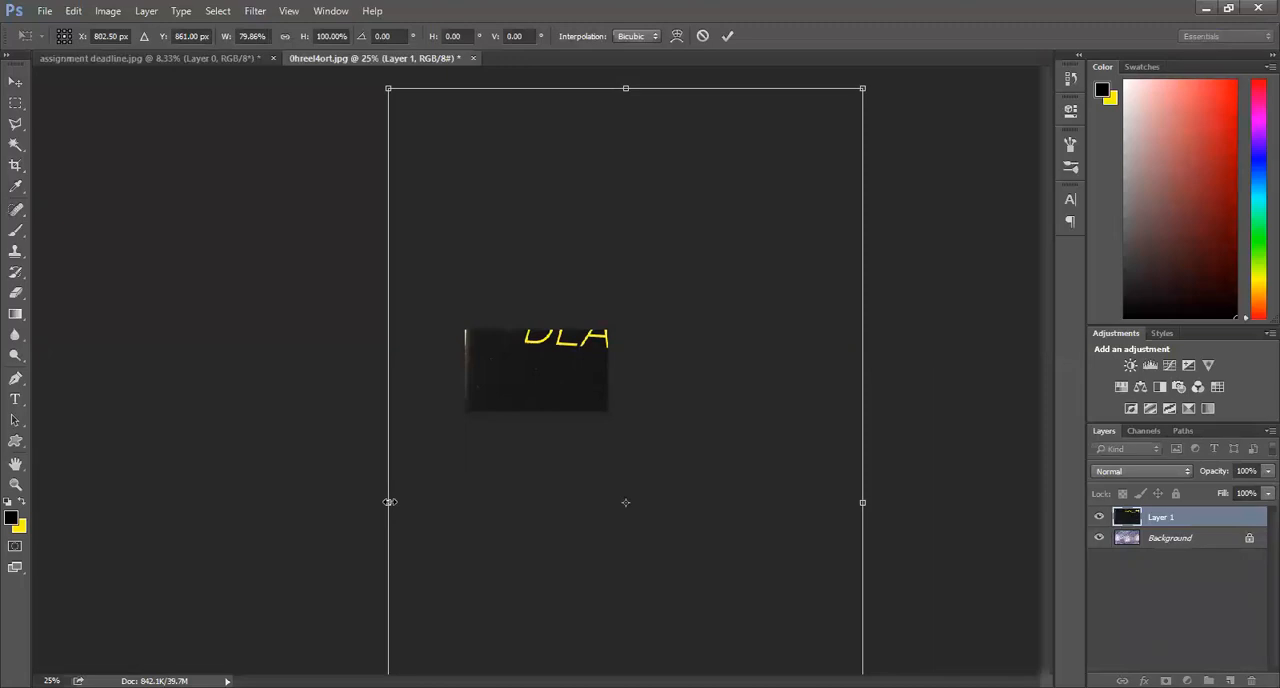
pyautogui.press('Escape')
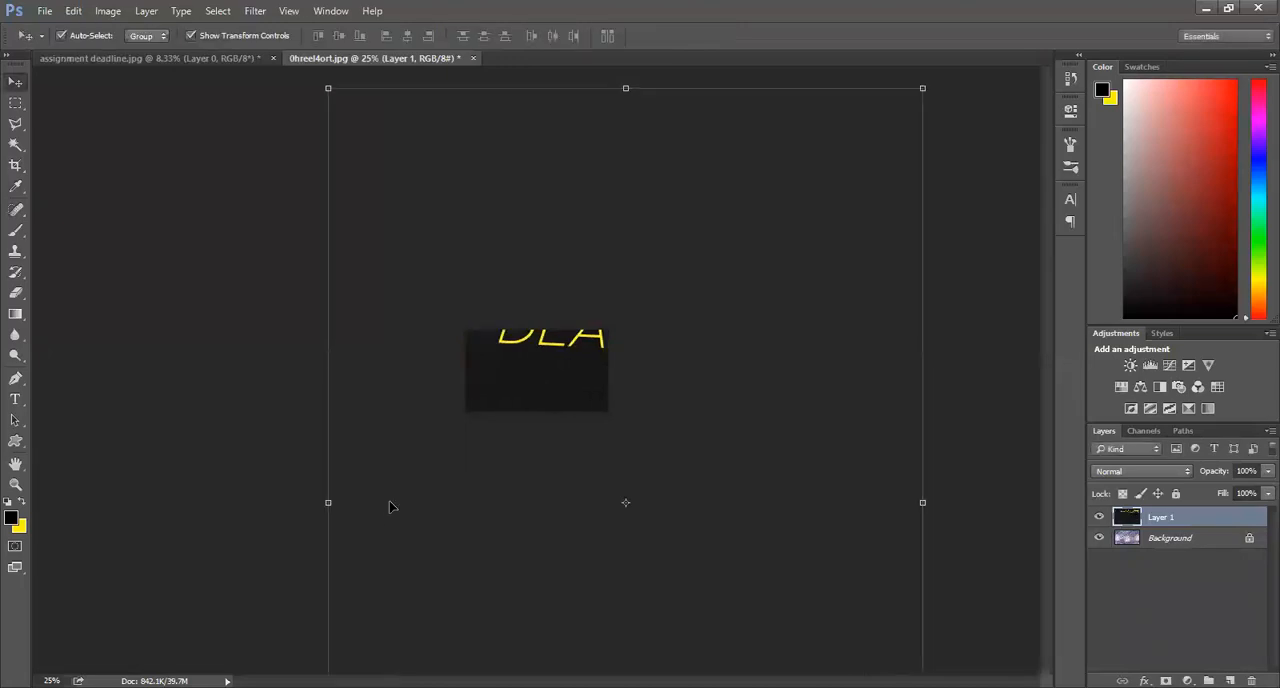
# Step: Scale the chalkboard stand layer to about 8.9% and place it slightly right of centre on the architecture image
pyautogui.click(325, 89)
pyautogui.moveTo(325, 89); pyautogui.dragTo(544, 360)
pyautogui.moveTo(597, 527); pyautogui.dragTo(493, 408)
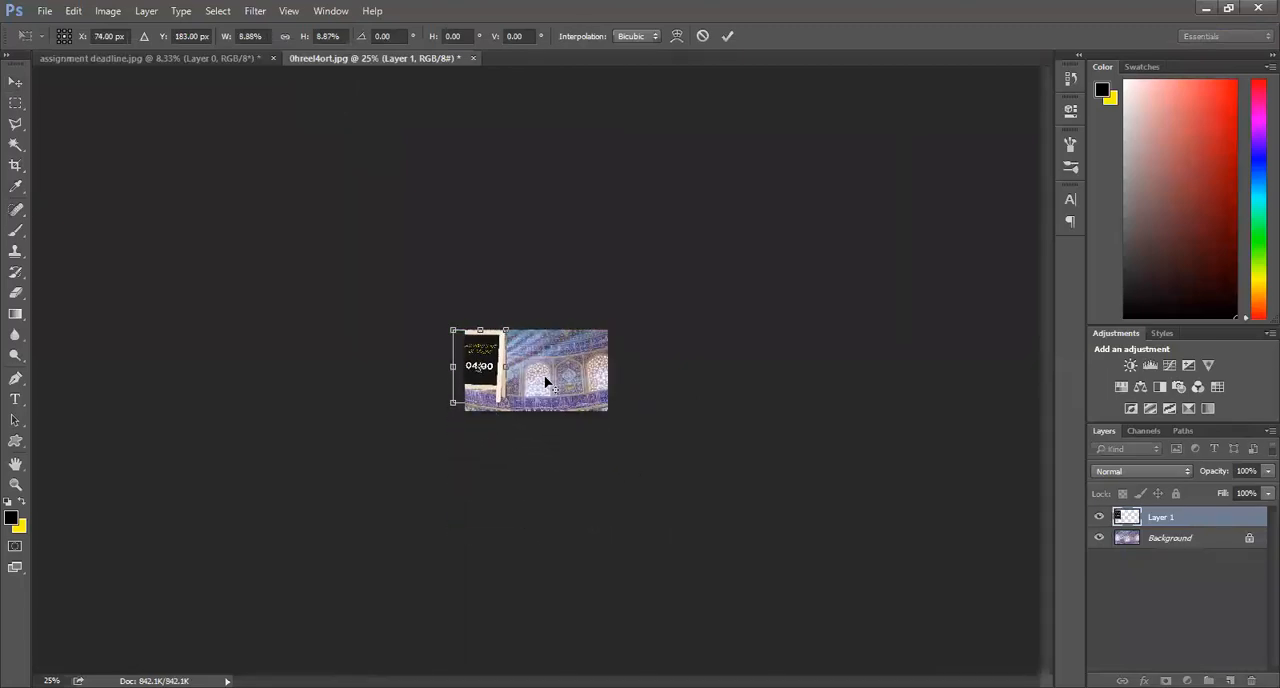
pyautogui.moveTo(490, 365); pyautogui.dragTo(553, 372)
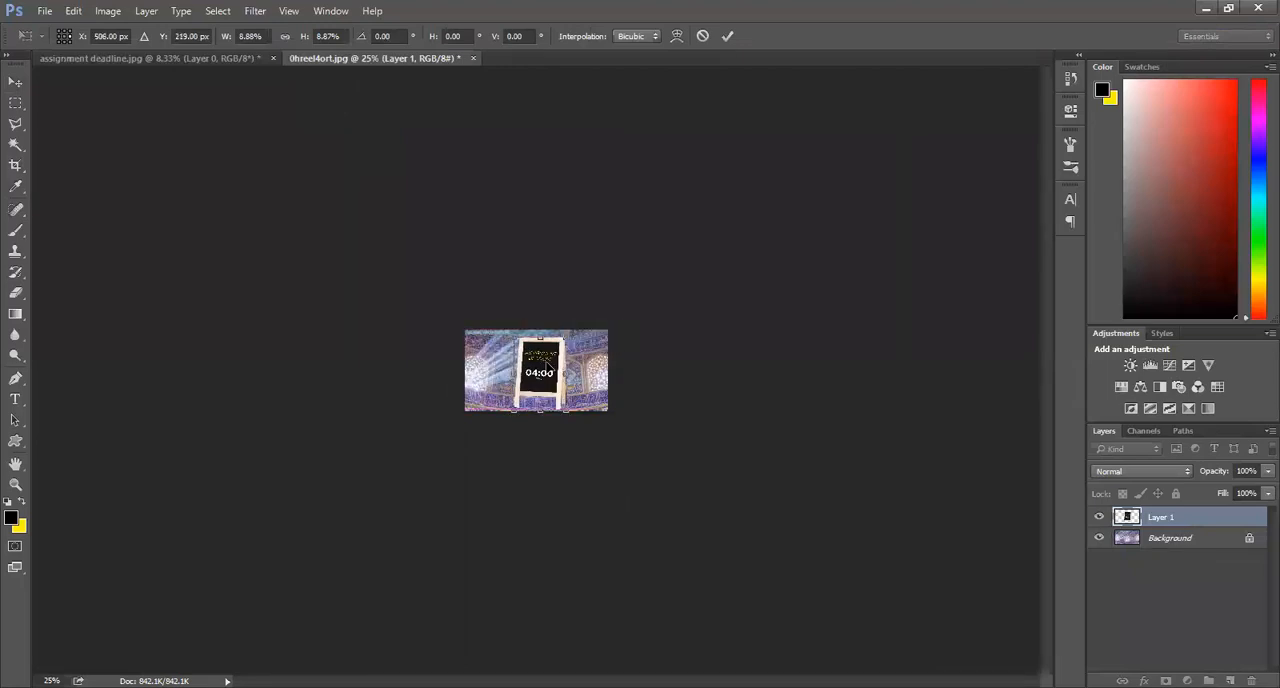
pyautogui.press('Return')
# Step: Shrink the chalkboard stand to about 71% and place it in front of the blue arch on the image's right side
pyautogui.hotkey('ctrl', '+')
pyautogui.hotkey('ctrl', '+')
pyautogui.hotkey('ctrl', '+')
pyautogui.hotkey('ctrl', '+')
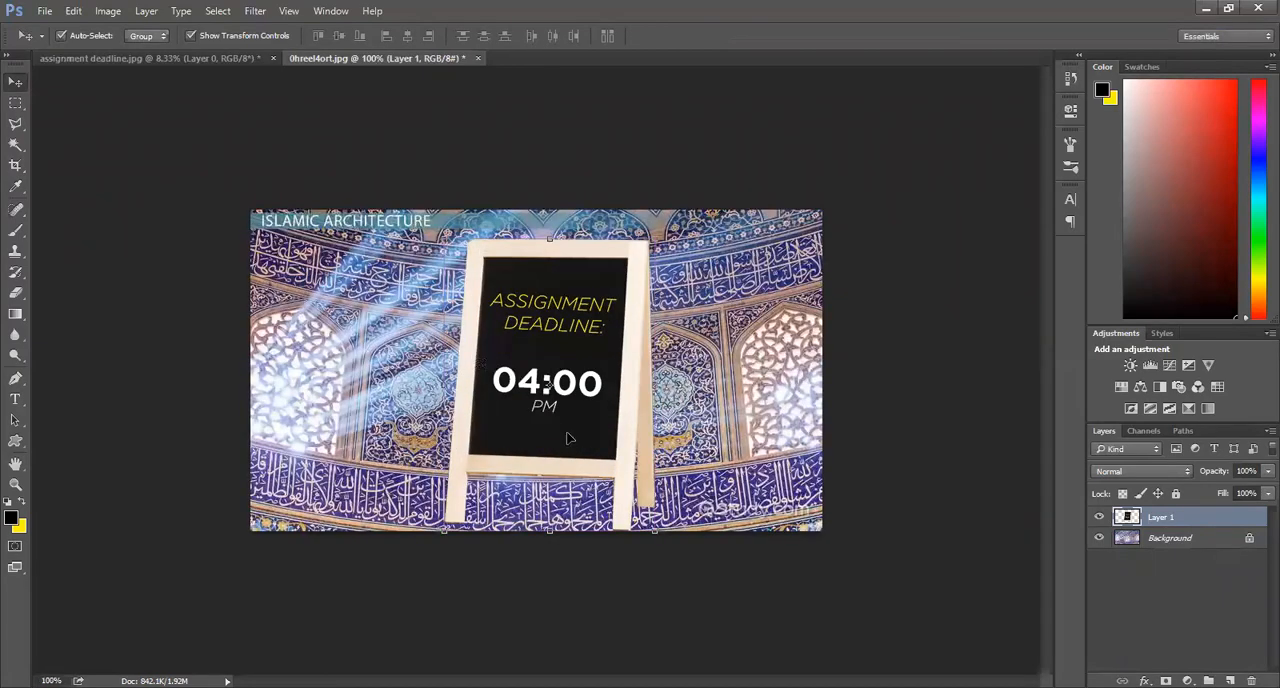
pyautogui.moveTo(479, 526); pyautogui.dragTo(545, 435)
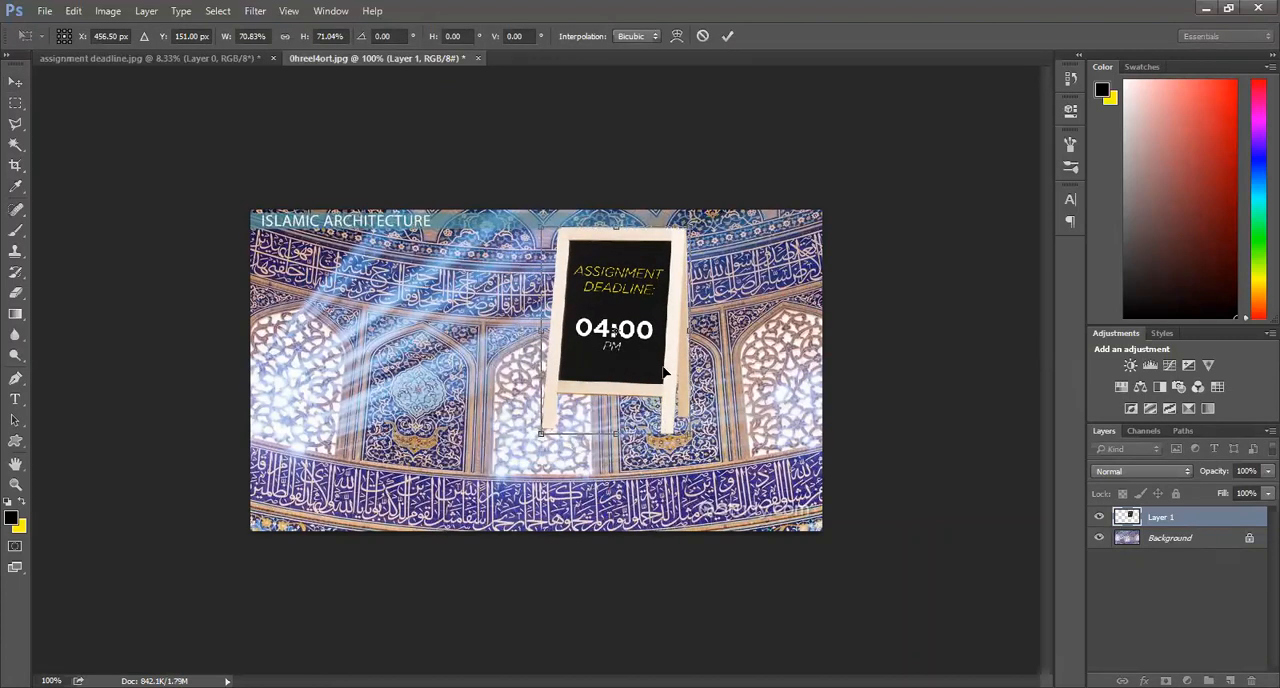
pyautogui.moveTo(666, 373); pyautogui.dragTo(727, 402)
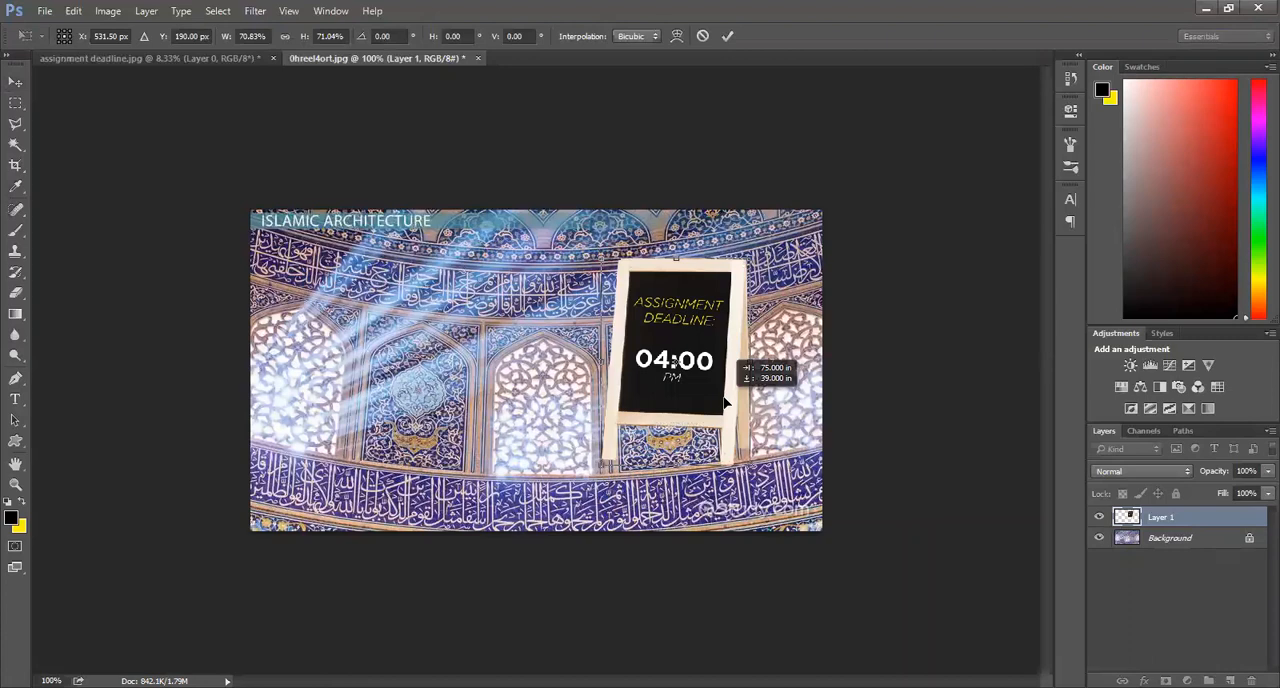
pyautogui.moveTo(727, 402); pyautogui.dragTo(730, 402)
pyautogui.press('Return')
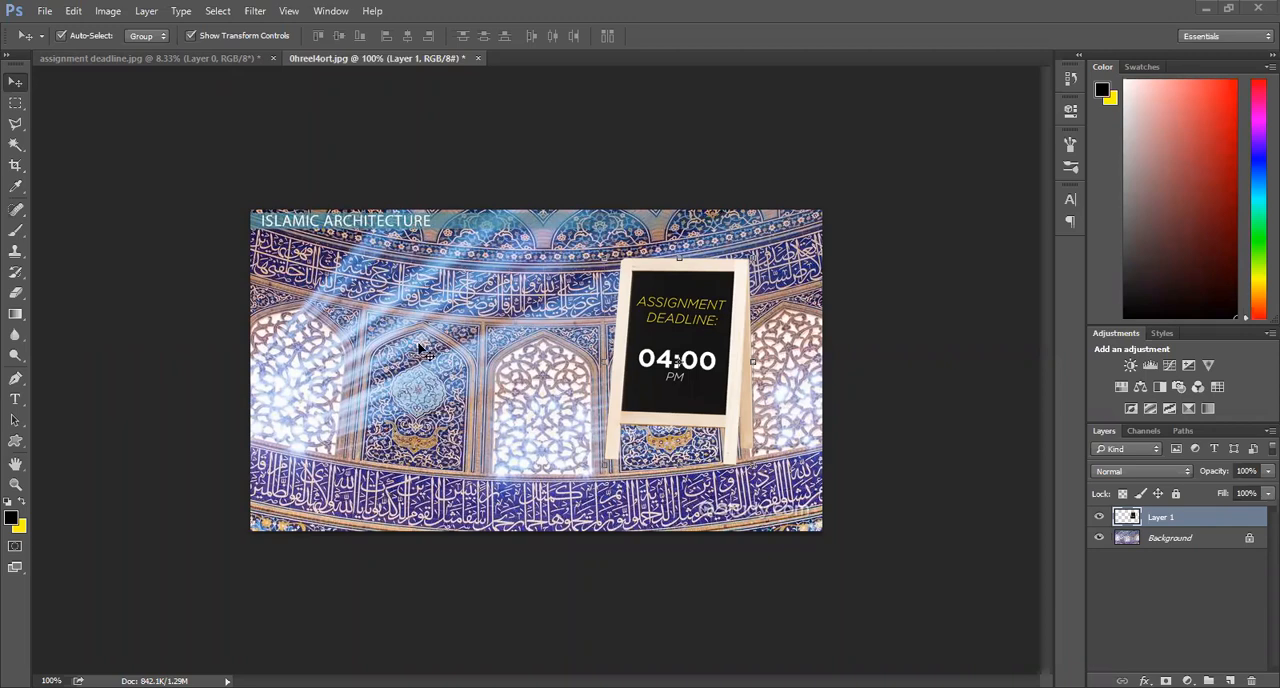
# Step: Compare the cut-out stand in assignment deadline.jpg with the stand placed on the architecture image in 0hreel4ort.jpg
pyautogui.hotkey('ctrl', 'Tab')
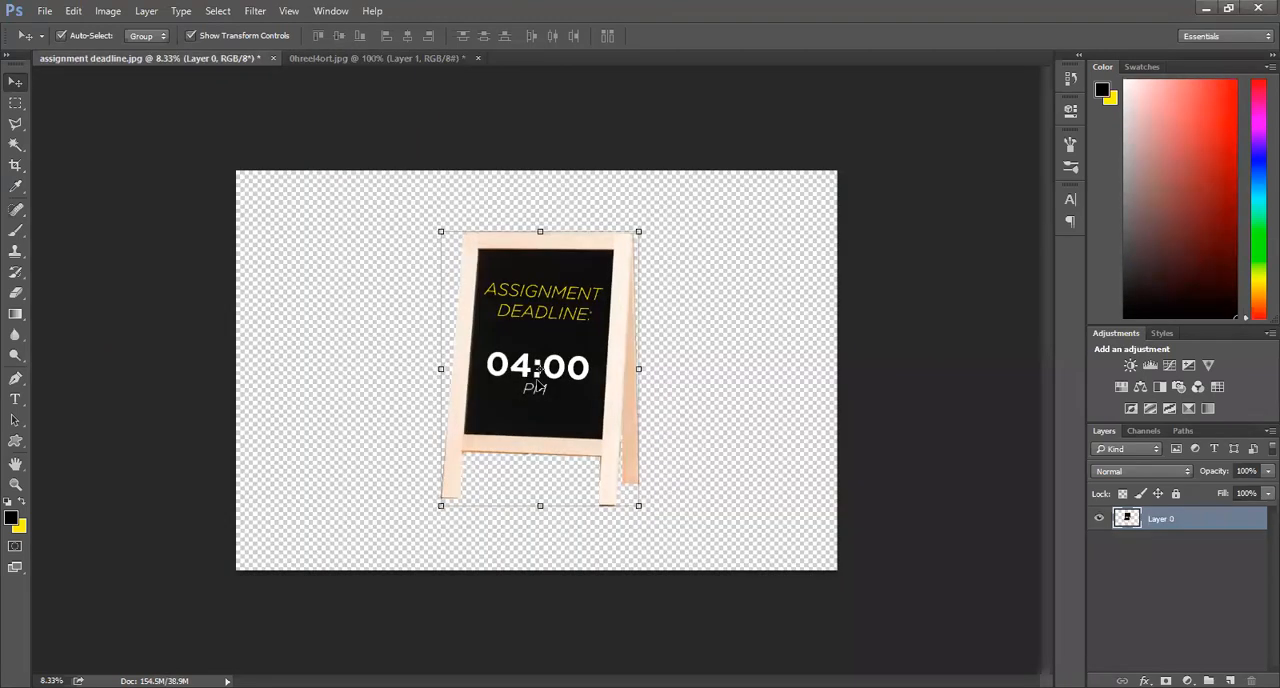
pyautogui.hotkey('ctrl', 'Tab')
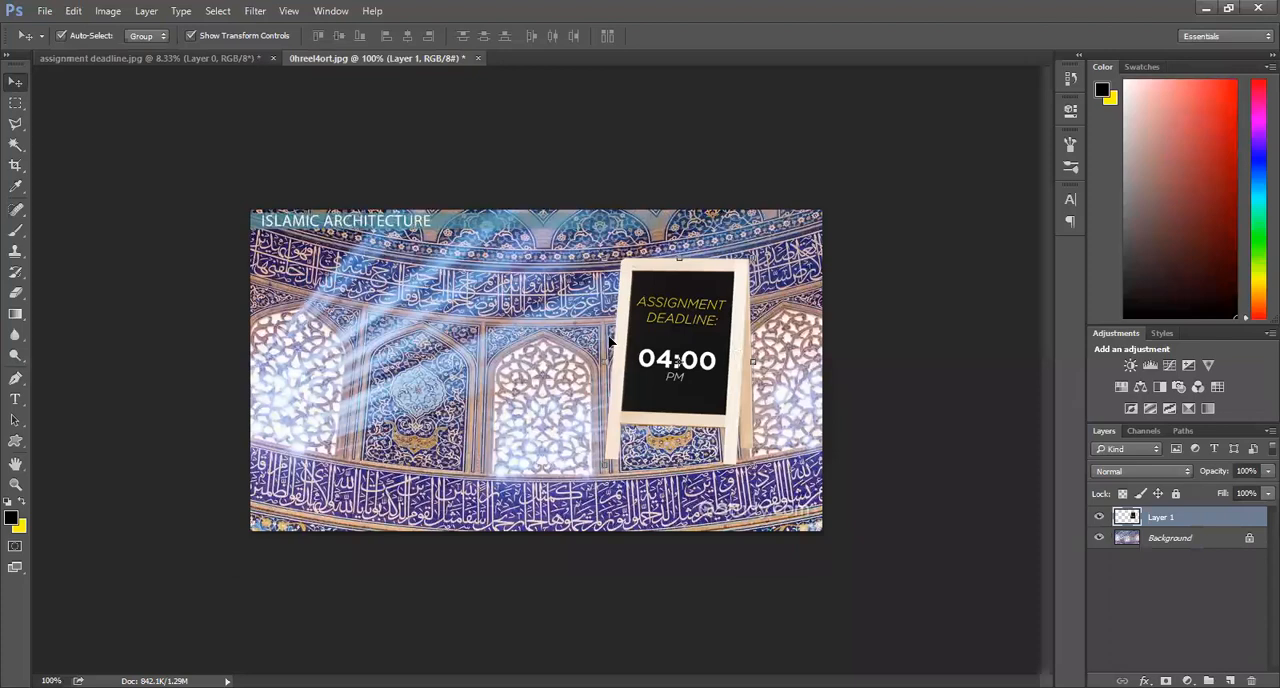
pyautogui.hotkey('ctrl', 'Tab')
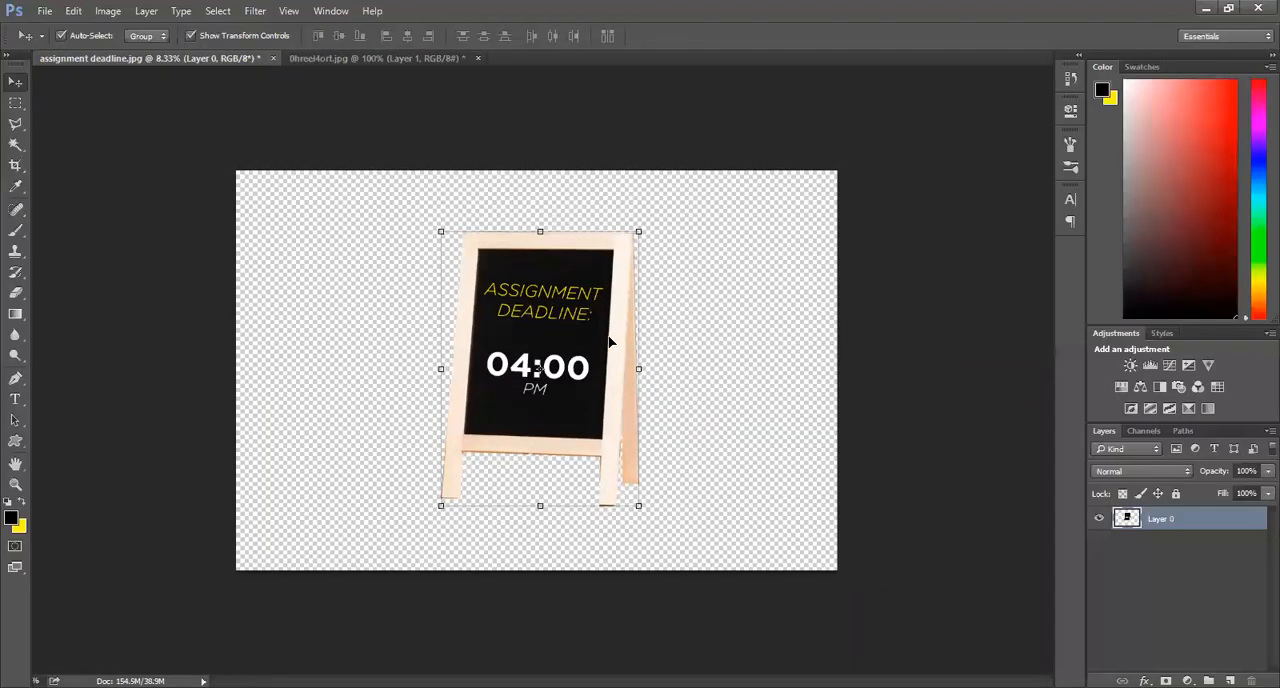
pyautogui.hotkey('ctrl', 'Tab')
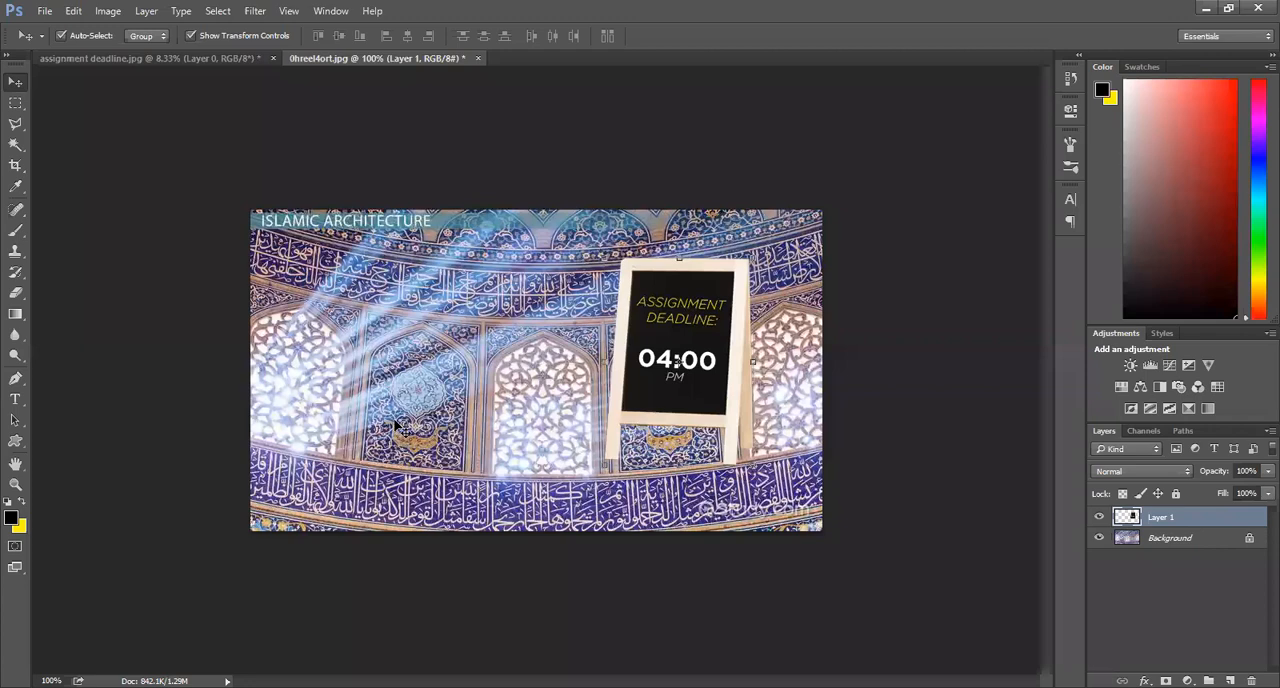
pyautogui.click(204, 74)
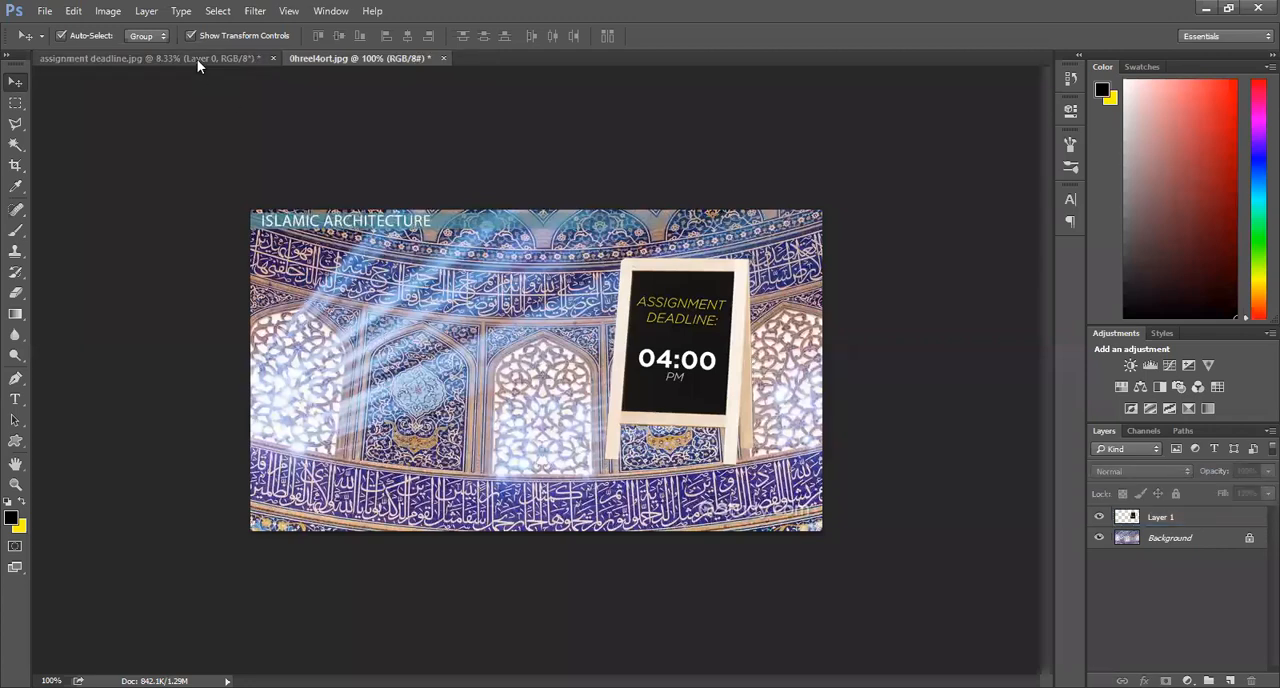
pyautogui.hotkey('ctrl', 'Tab')
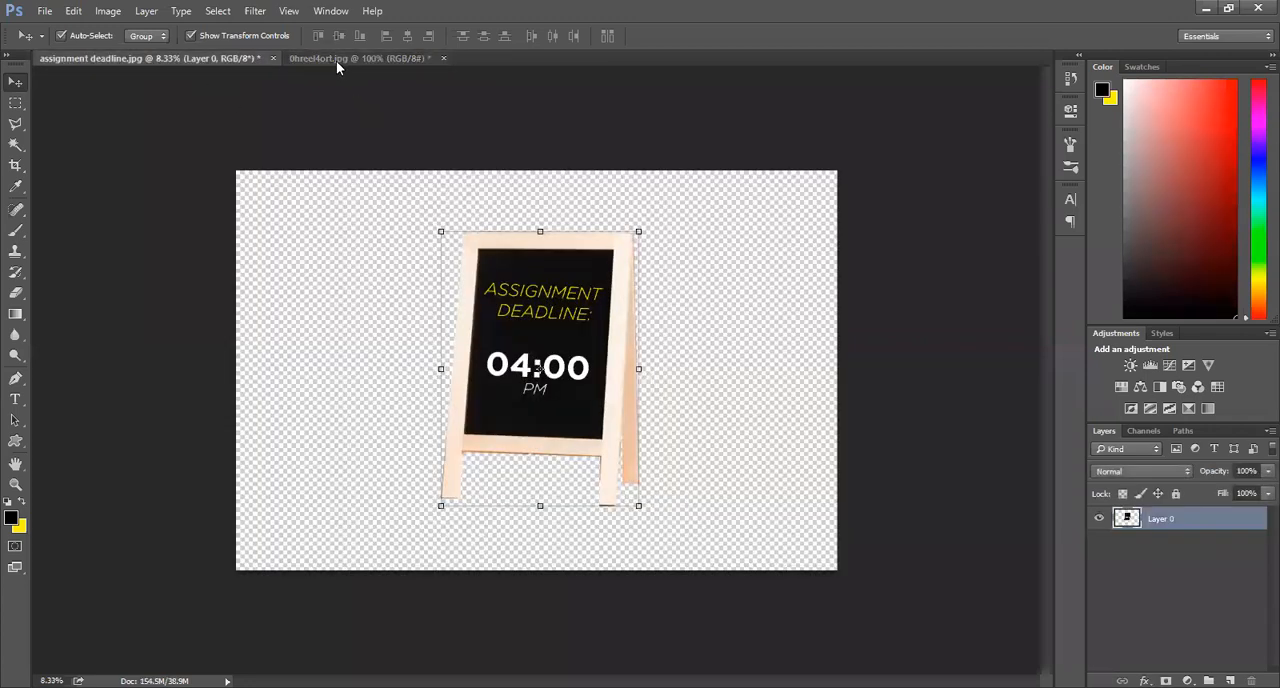
pyautogui.click(336, 60)
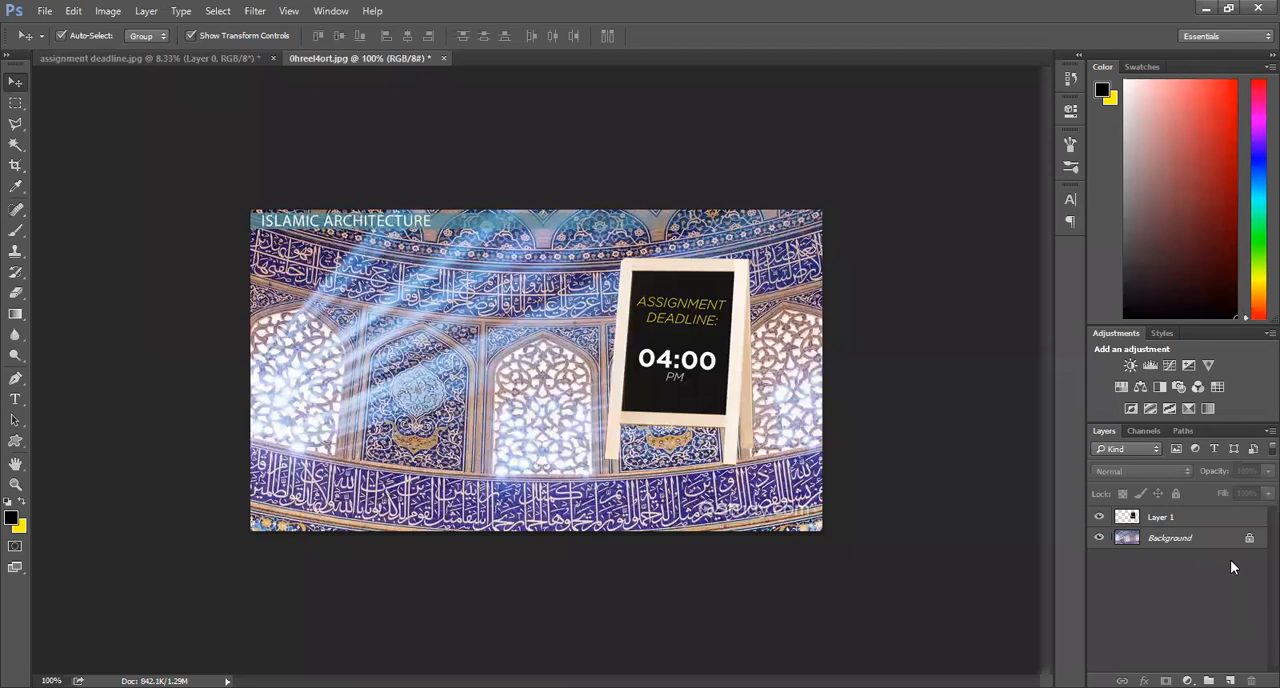
# Step: Delete the chalkboard stand layer from 0hreel4ort.jpg and convert the locked background into a regular layer named Layer 0
pyautogui.click(1210, 520)
pyautogui.press('Delete')
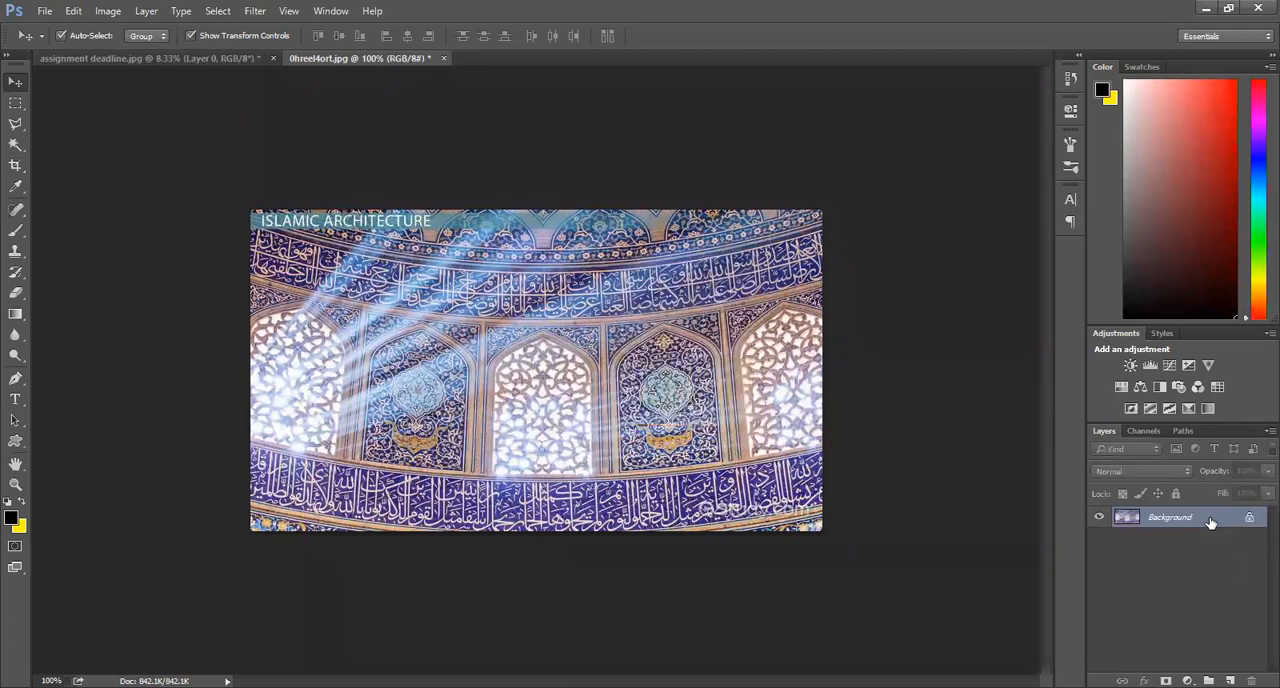
pyautogui.doubleClick(1235, 527)
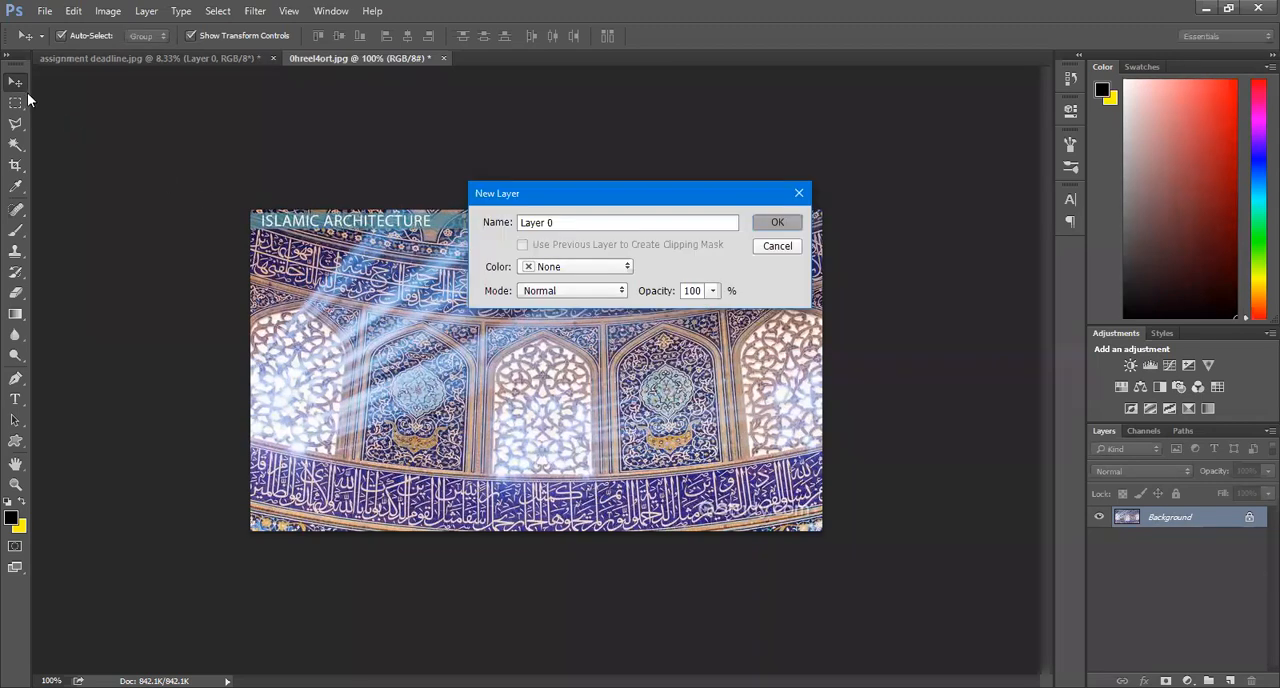
pyautogui.press('Return')
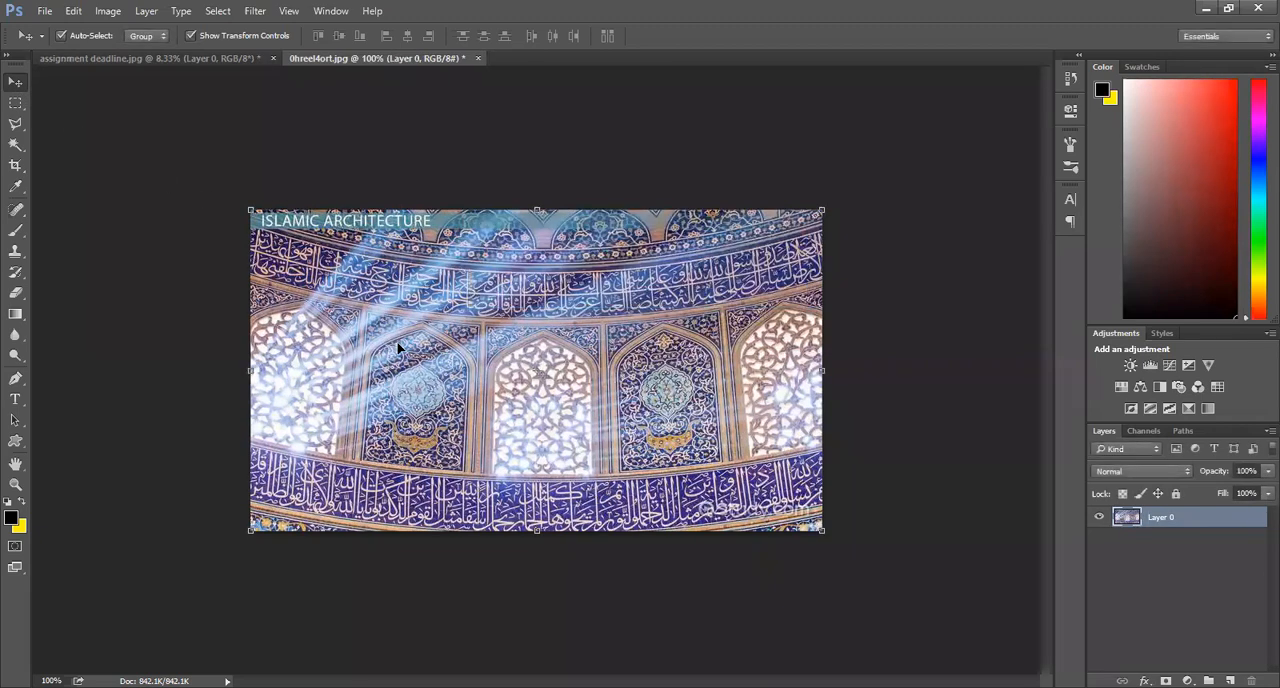
# Step: Copy the architecture image from 0hreel4ort.jpg into assignment deadline.jpg as a layer over the lower part of the chalkboard
pyautogui.moveTo(398, 345); pyautogui.dragTo(301, 218)
pyautogui.moveTo(147, 12); pyautogui.dragTo(120, 62)
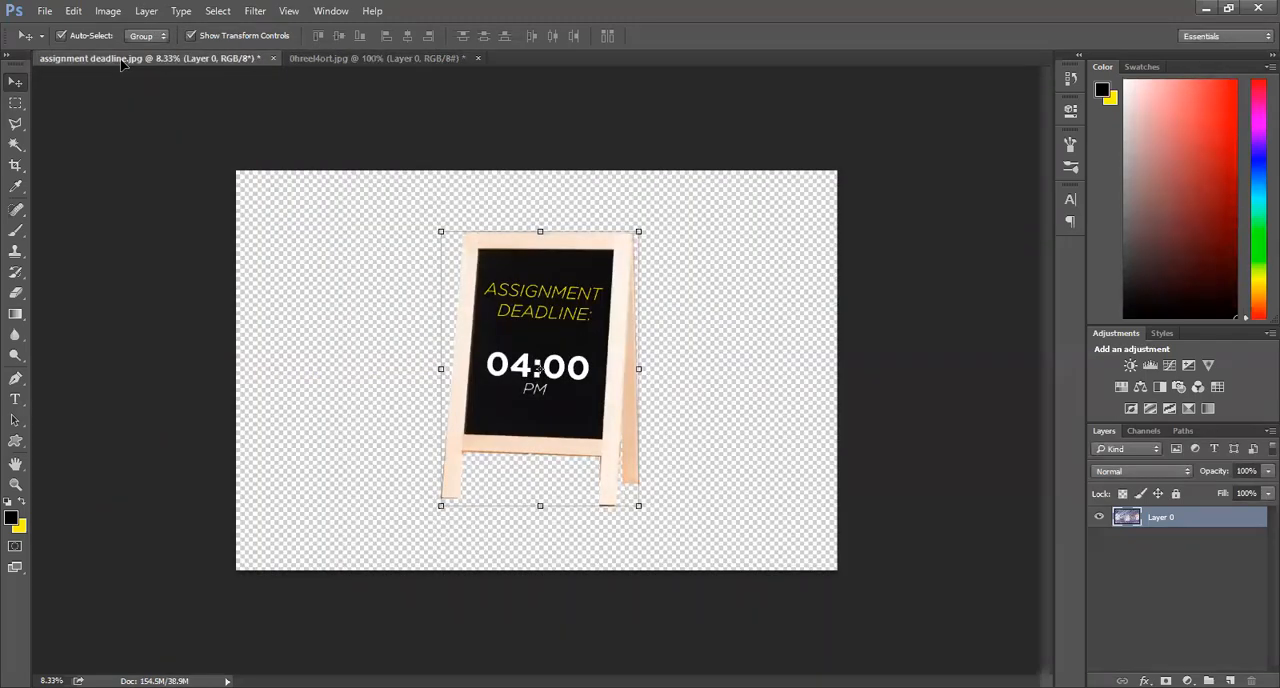
pyautogui.moveTo(121, 60); pyautogui.dragTo(491, 420)
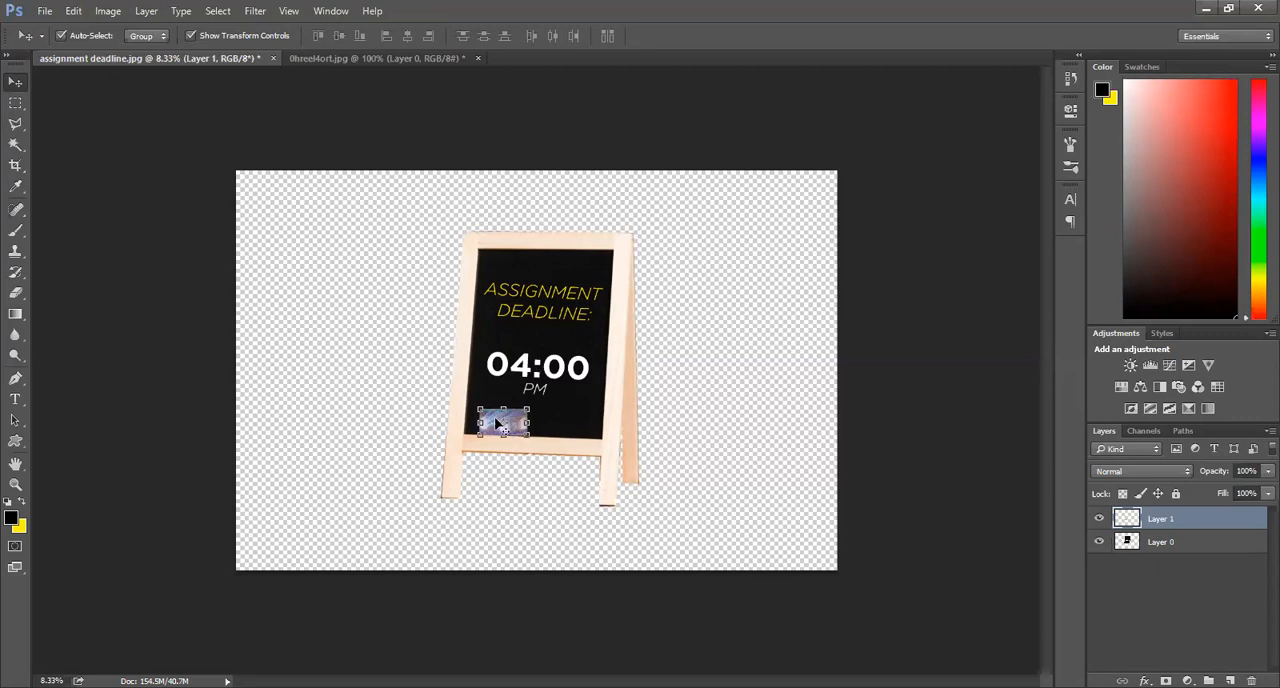
# Step: Enlarge the architecture image layer in two transforms, the second by about 122%, so that it covers the whole canvas
pyautogui.click(526, 433)
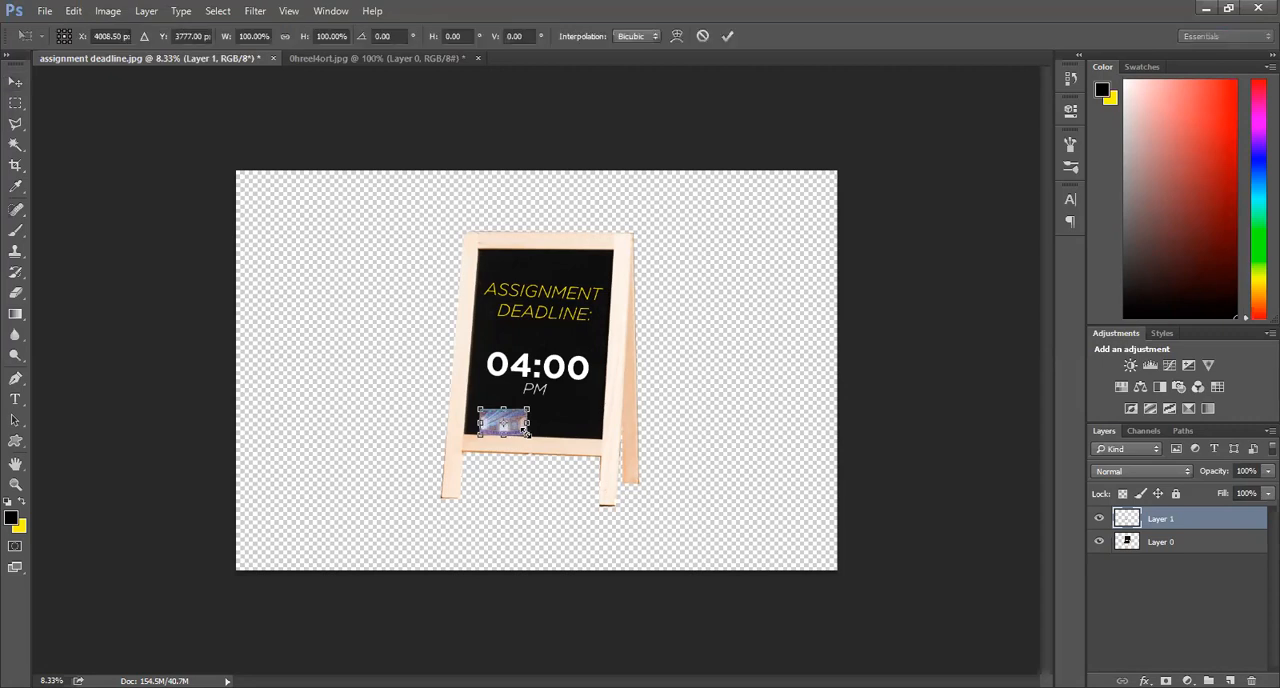
pyautogui.moveTo(528, 437); pyautogui.dragTo(830, 590)
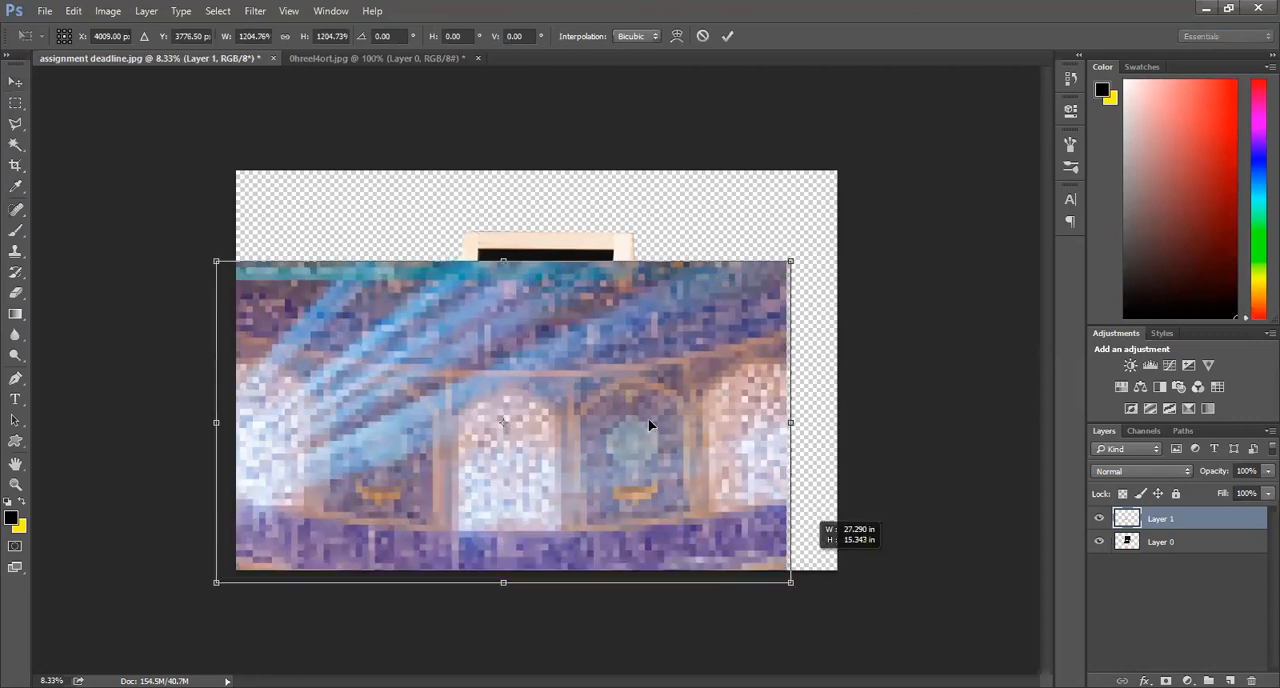
pyautogui.press('Return')
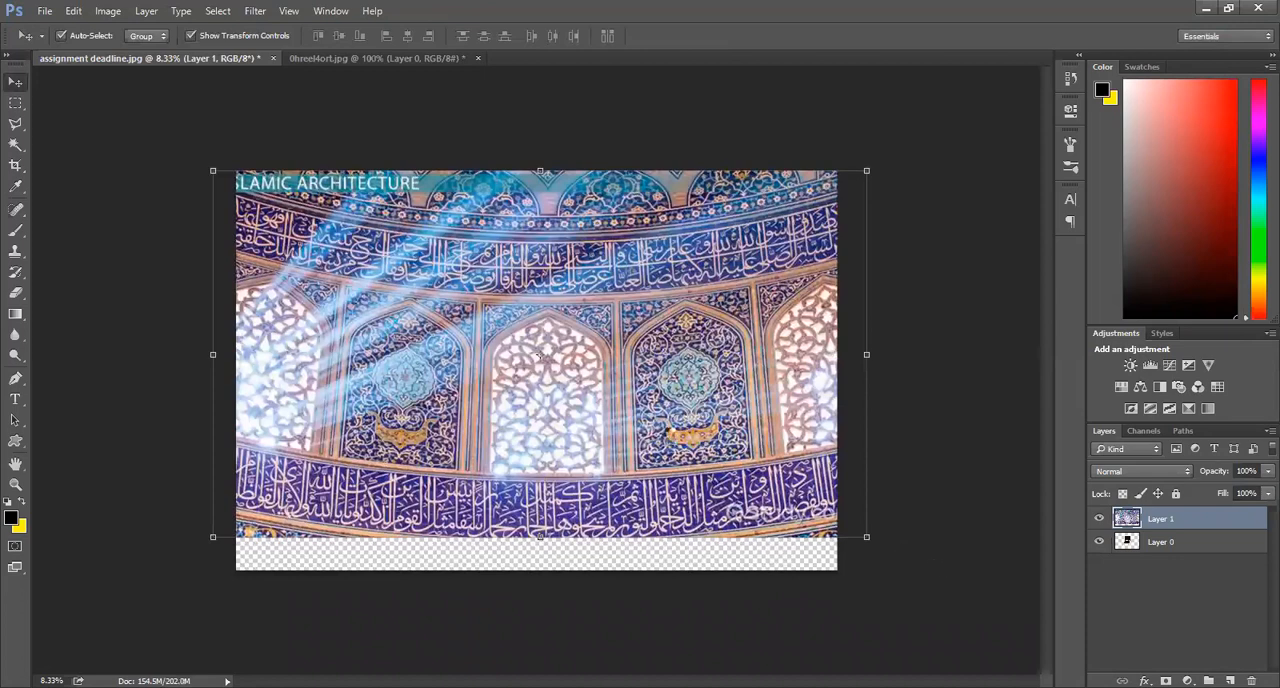
pyautogui.hotkey('ctrl', 'shift', 't')
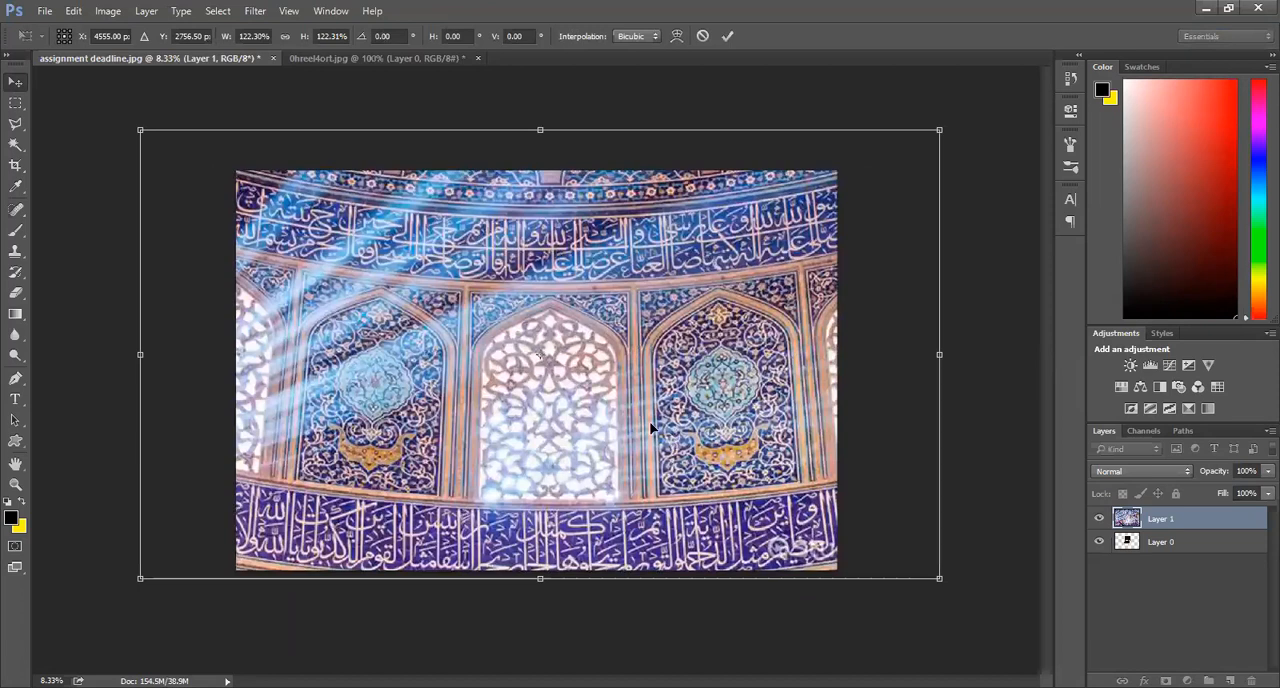
pyautogui.press('Return')
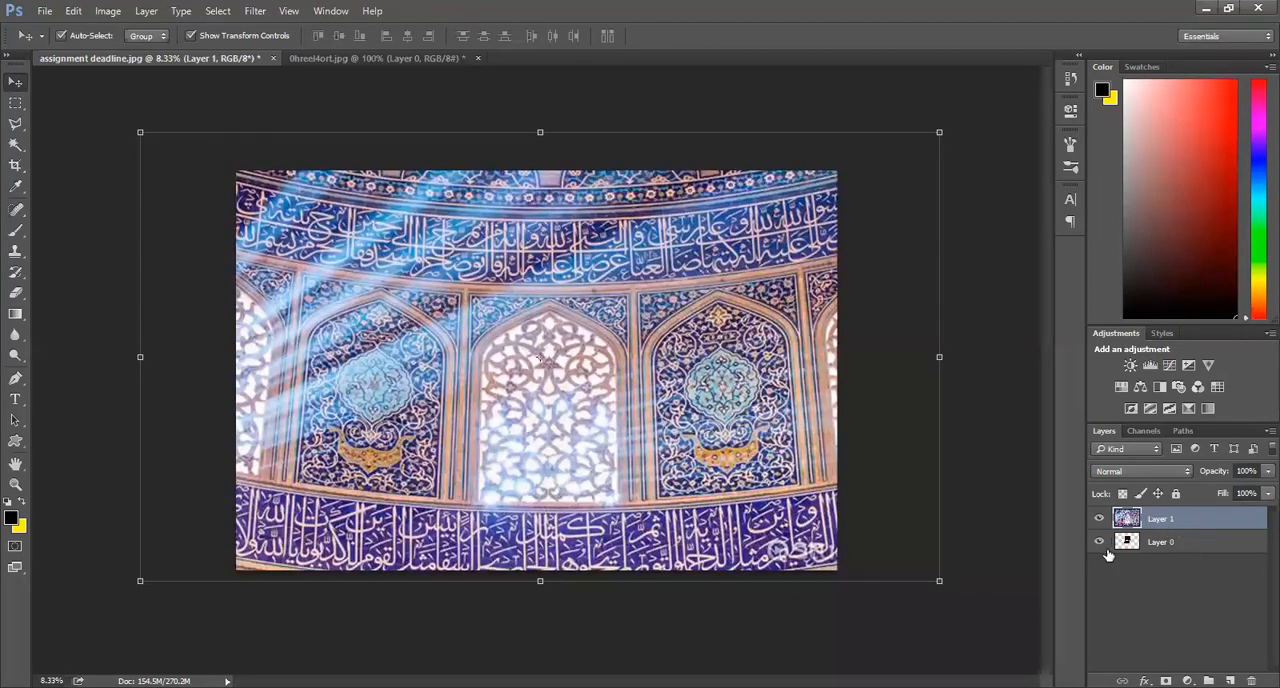
# Step: Move the chalkboard stand layer above the architecture image layer and lock the architecture layer
pyautogui.click(1165, 540)
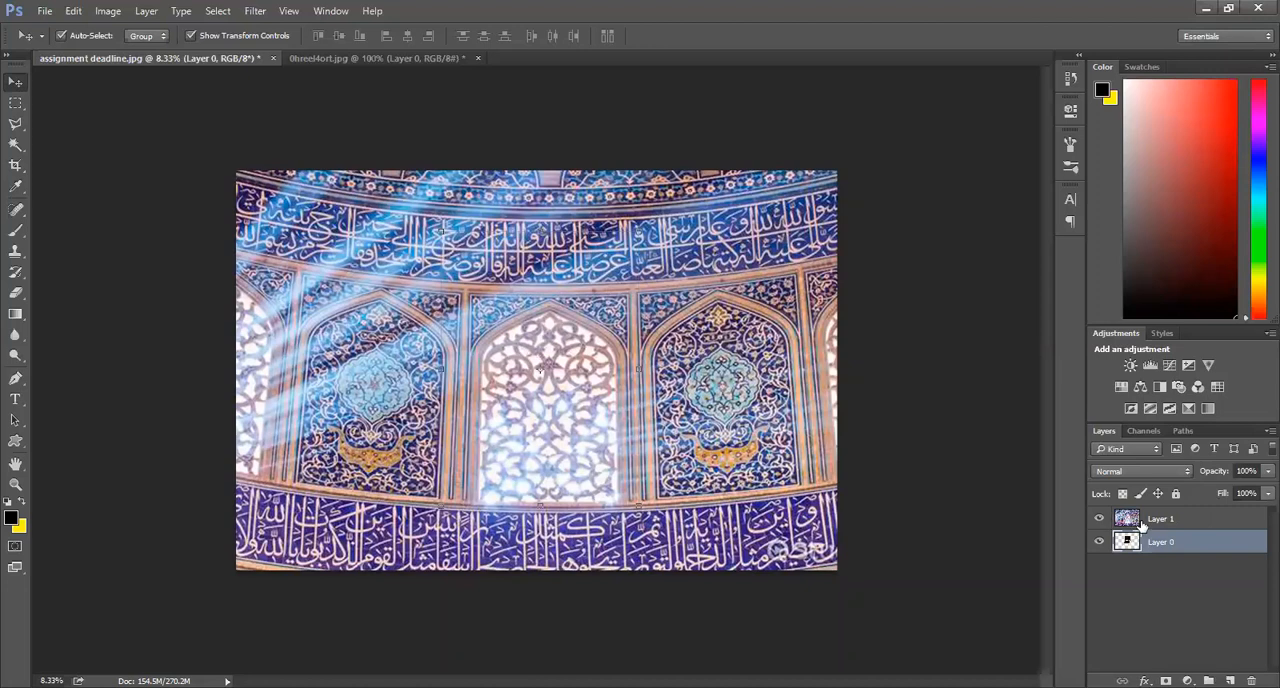
pyautogui.click(1188, 542)
pyautogui.moveTo(1188, 542); pyautogui.dragTo(1190, 516)
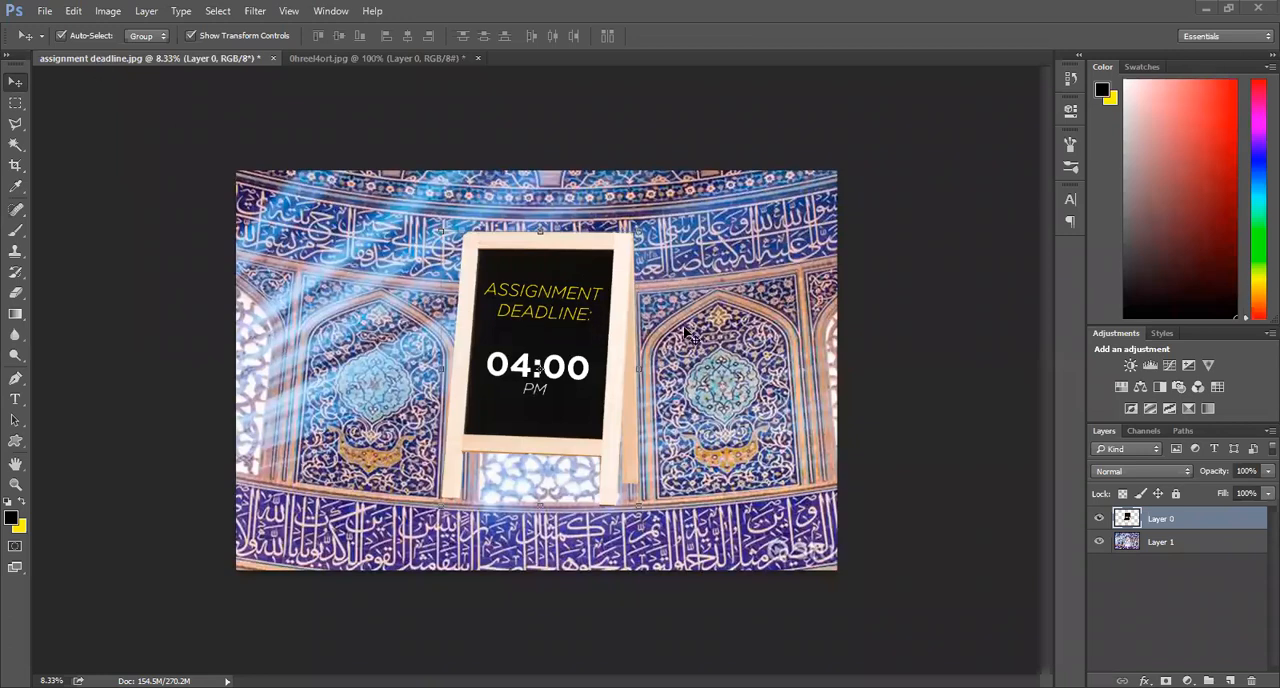
pyautogui.click(752, 345)
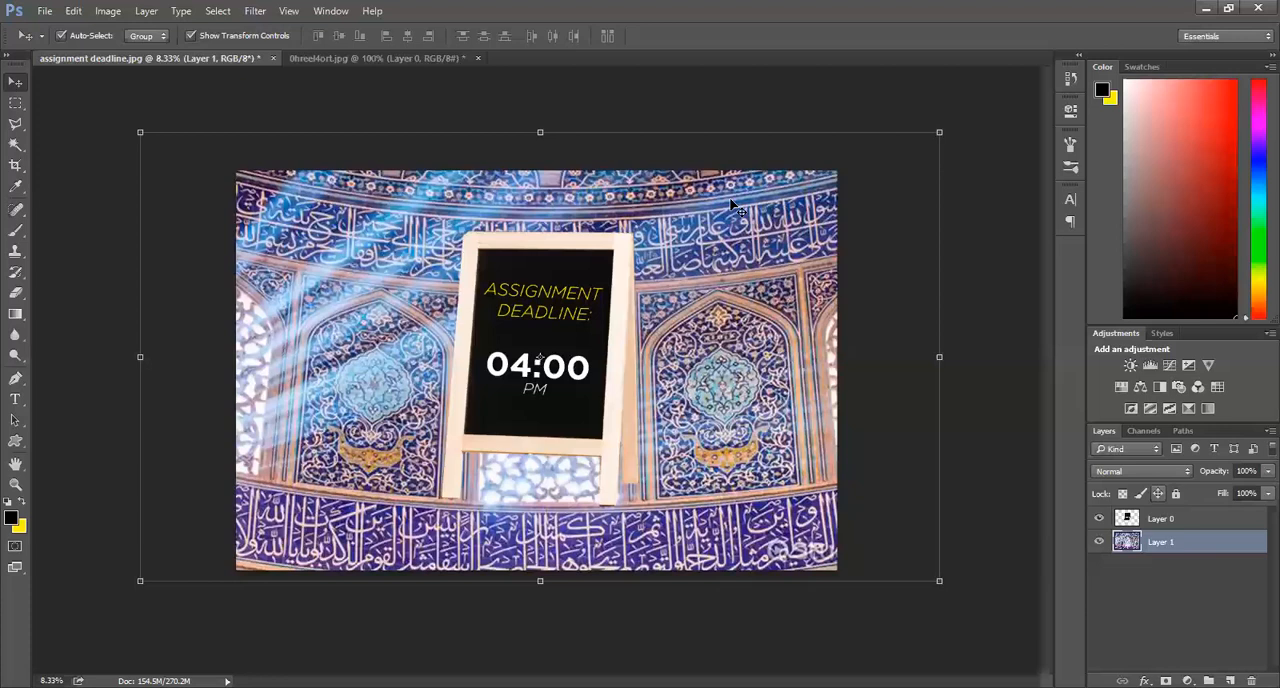
pyautogui.click(938, 519)
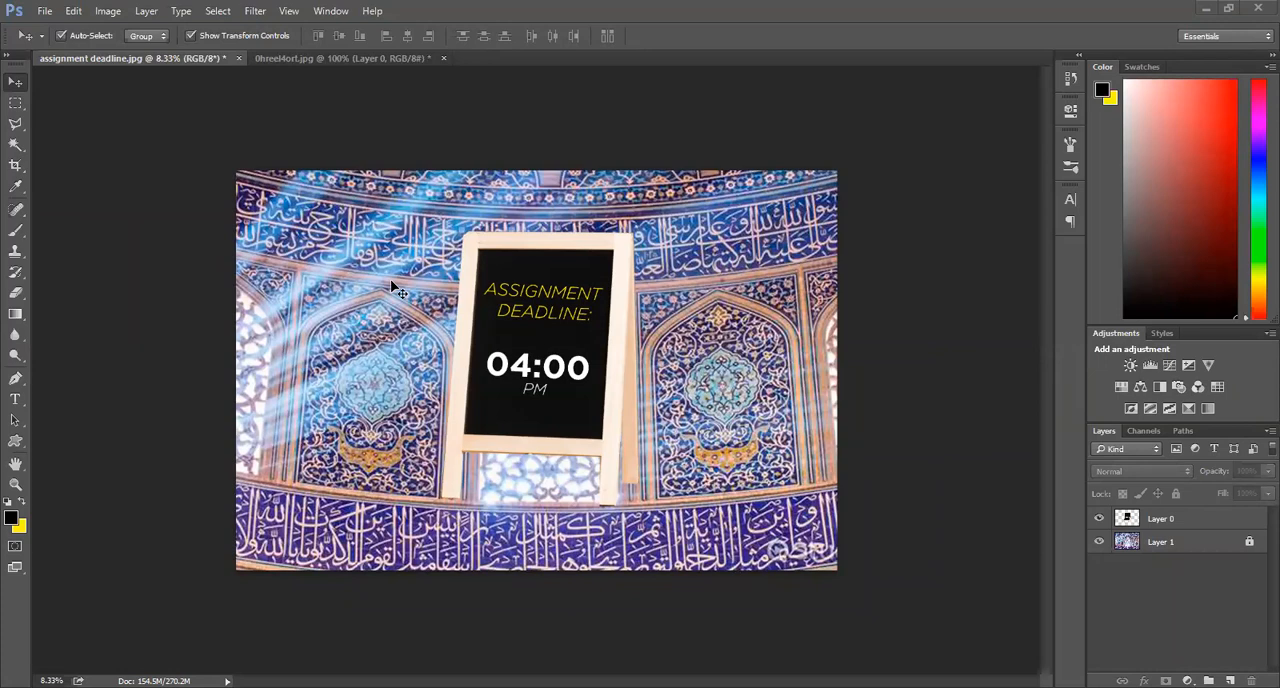
# Step: Open 0hreel4ort from Downloads again and copy its image into assignment deadline.jpg as a second architecture layer
pyautogui.click(36, 10)
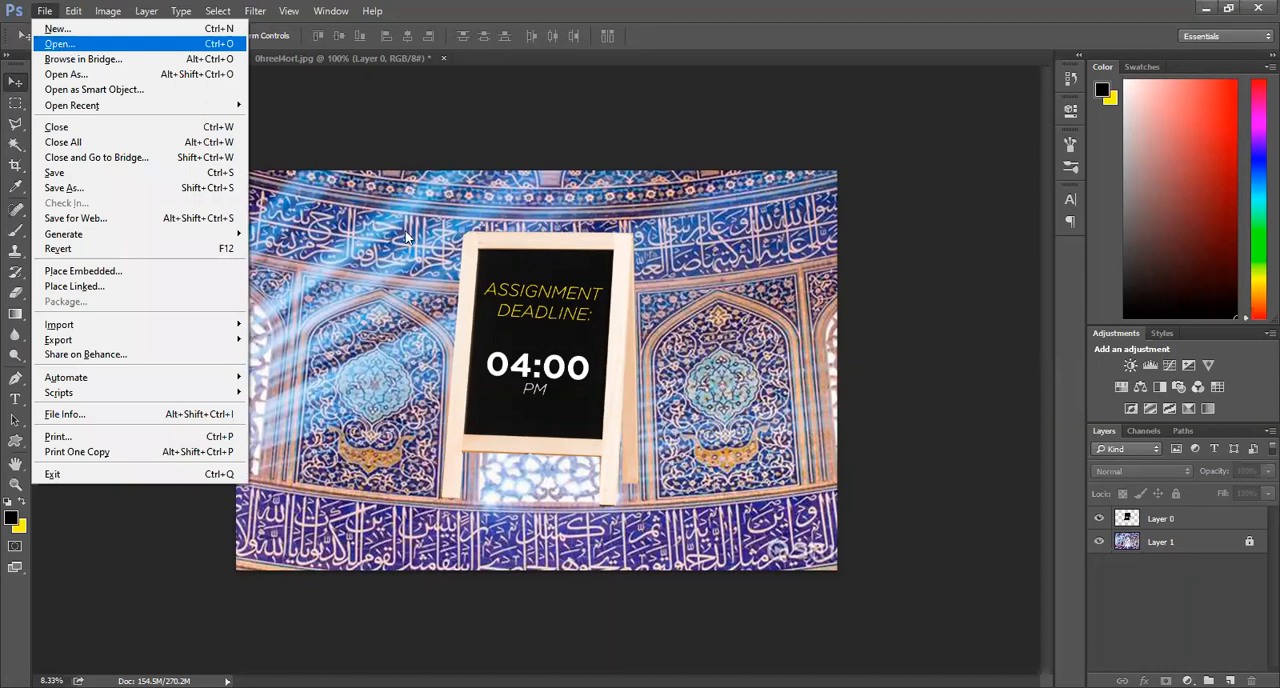
pyautogui.click(58, 44)
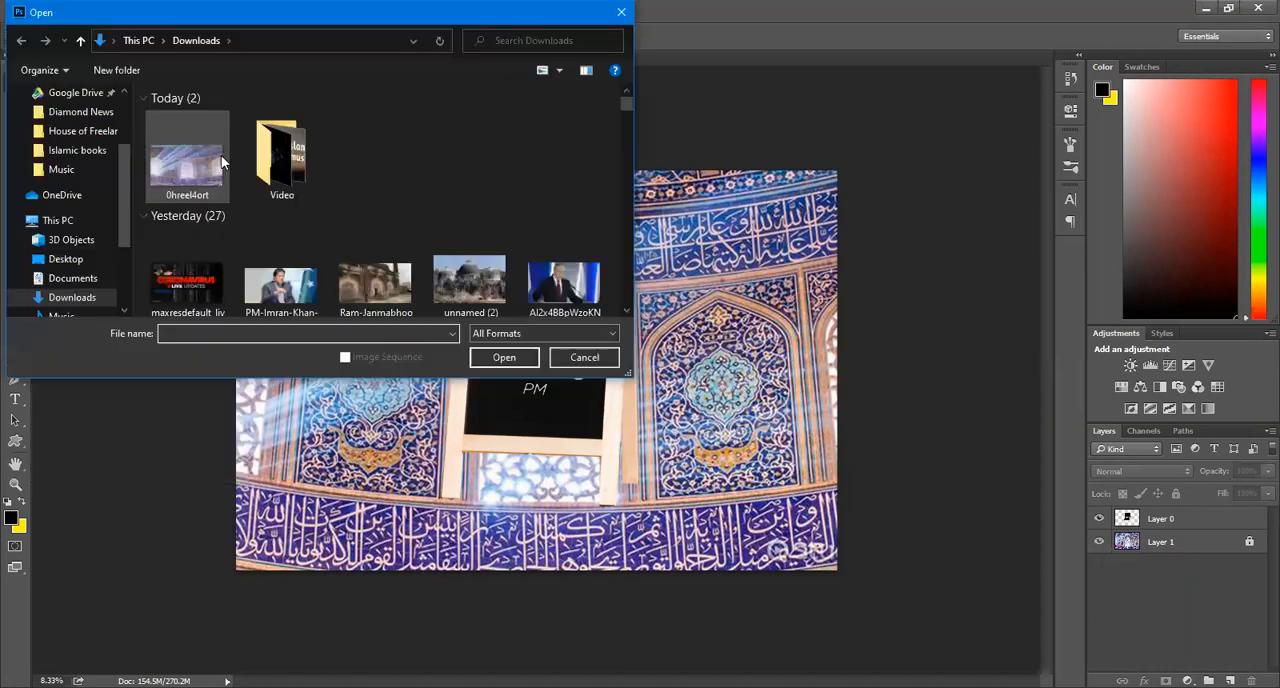
pyautogui.click(516, 361)
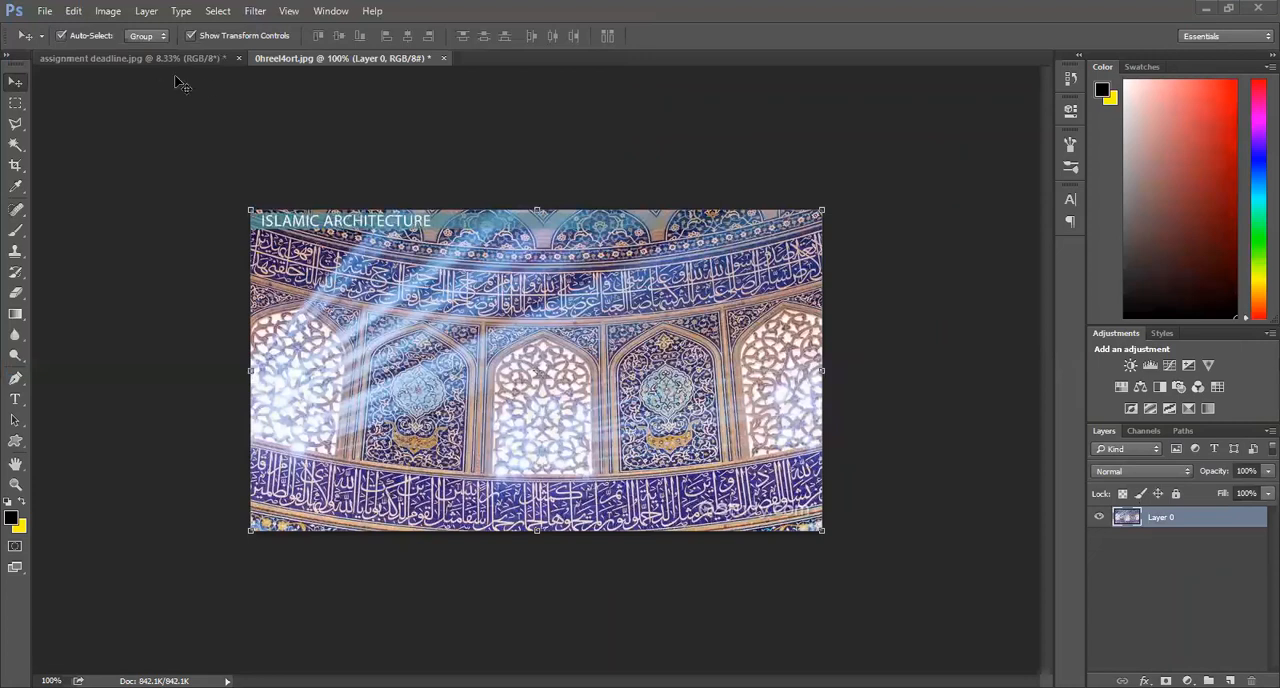
pyautogui.moveTo(284, 298); pyautogui.dragTo(580, 356)
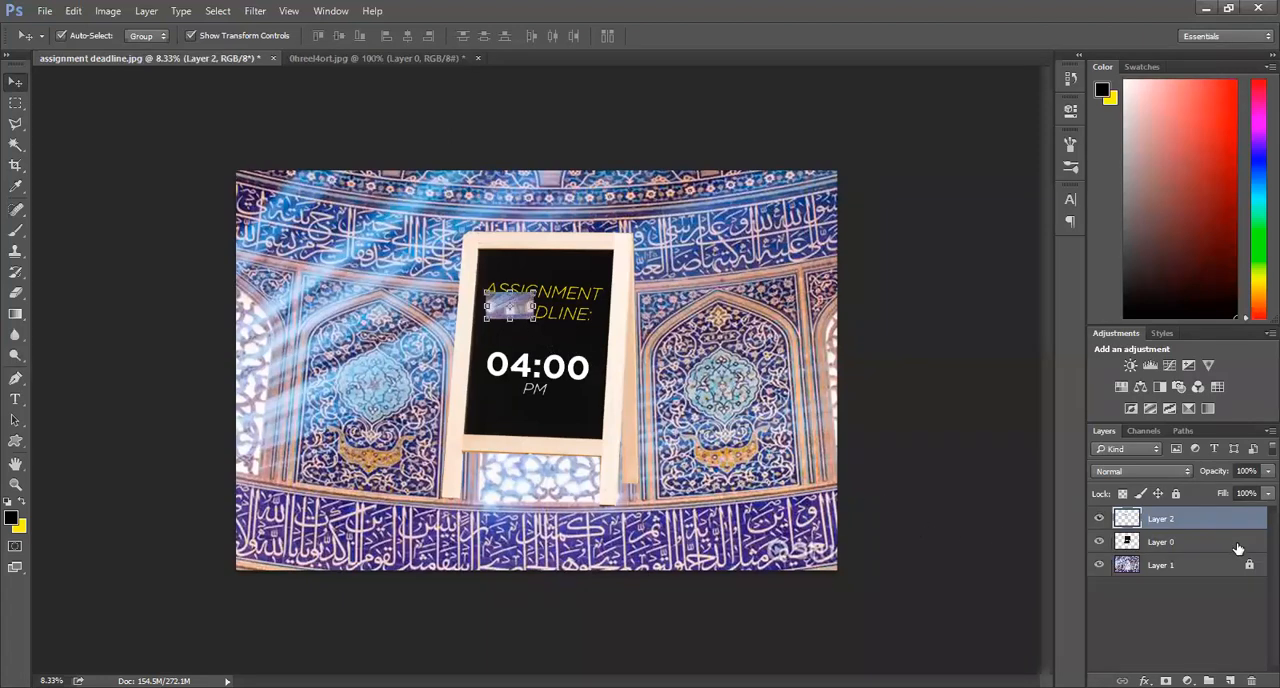
# Step: Enlarge the second architecture layer to fill the canvas and move the chalkboard stand layer above it
pyautogui.click(1197, 544)
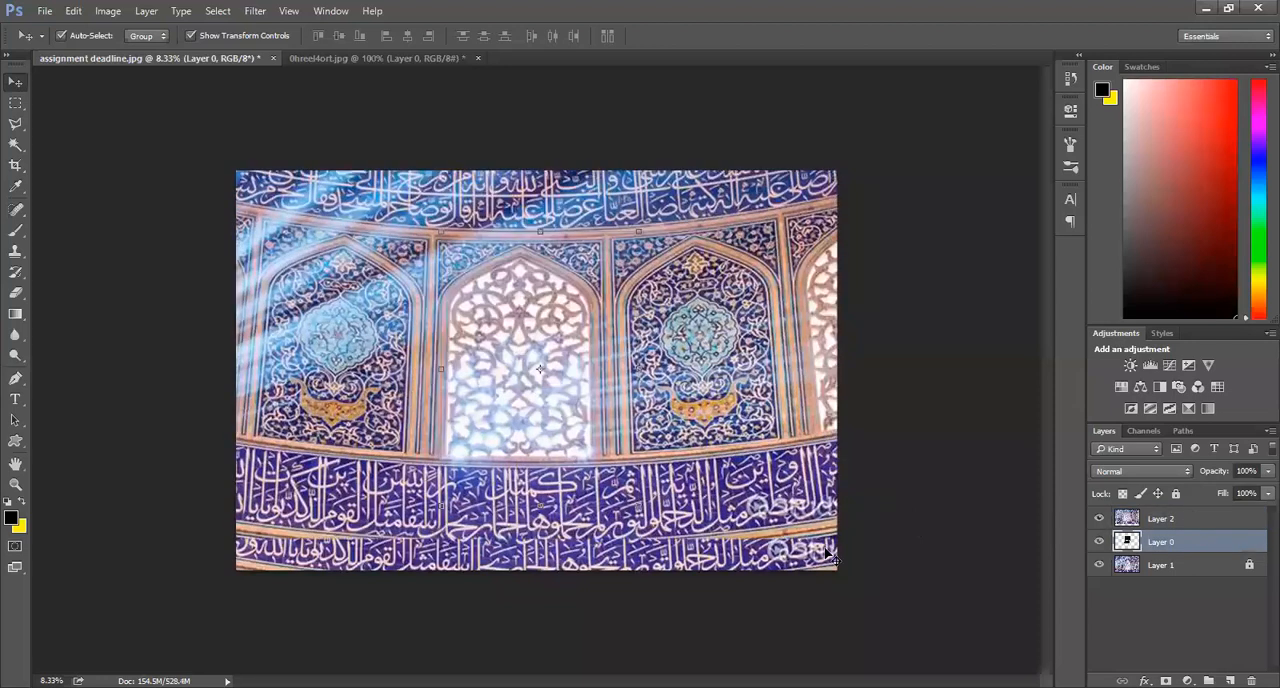
pyautogui.hotkey('ctrl', ']')
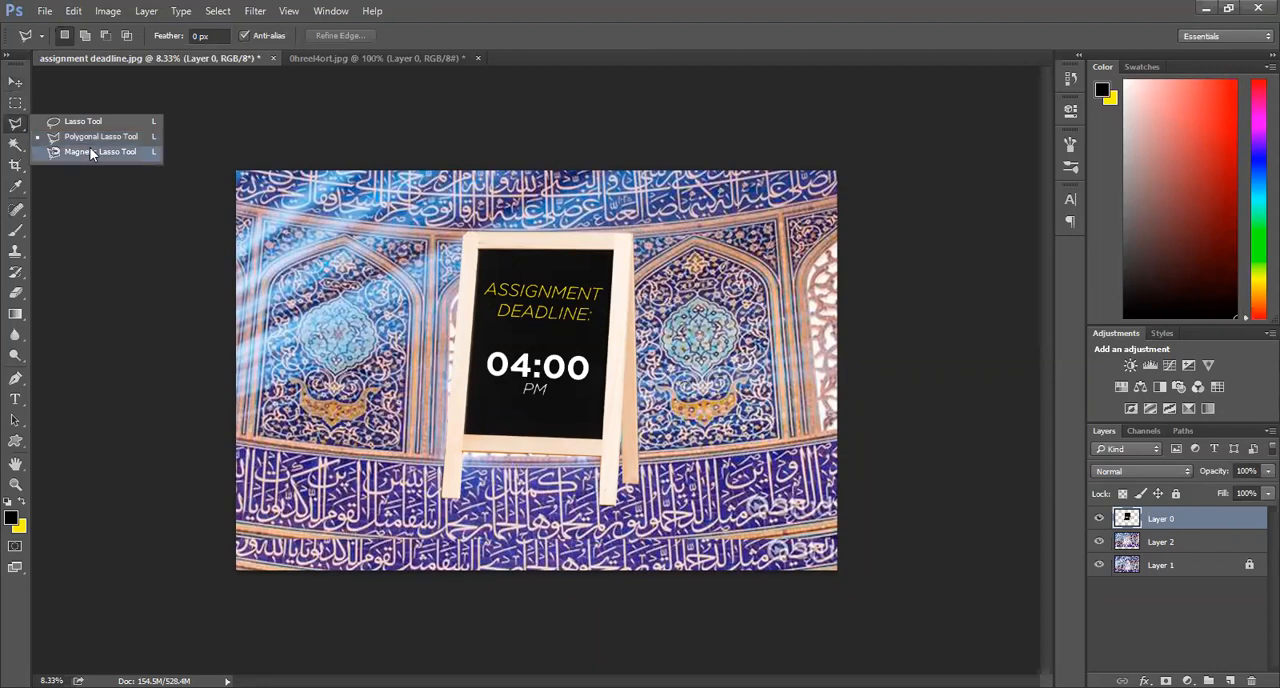
# Step: Trace a closed Magnetic Lasso selection around the chalkboard's frame above the legs
pyautogui.click(126, 156)
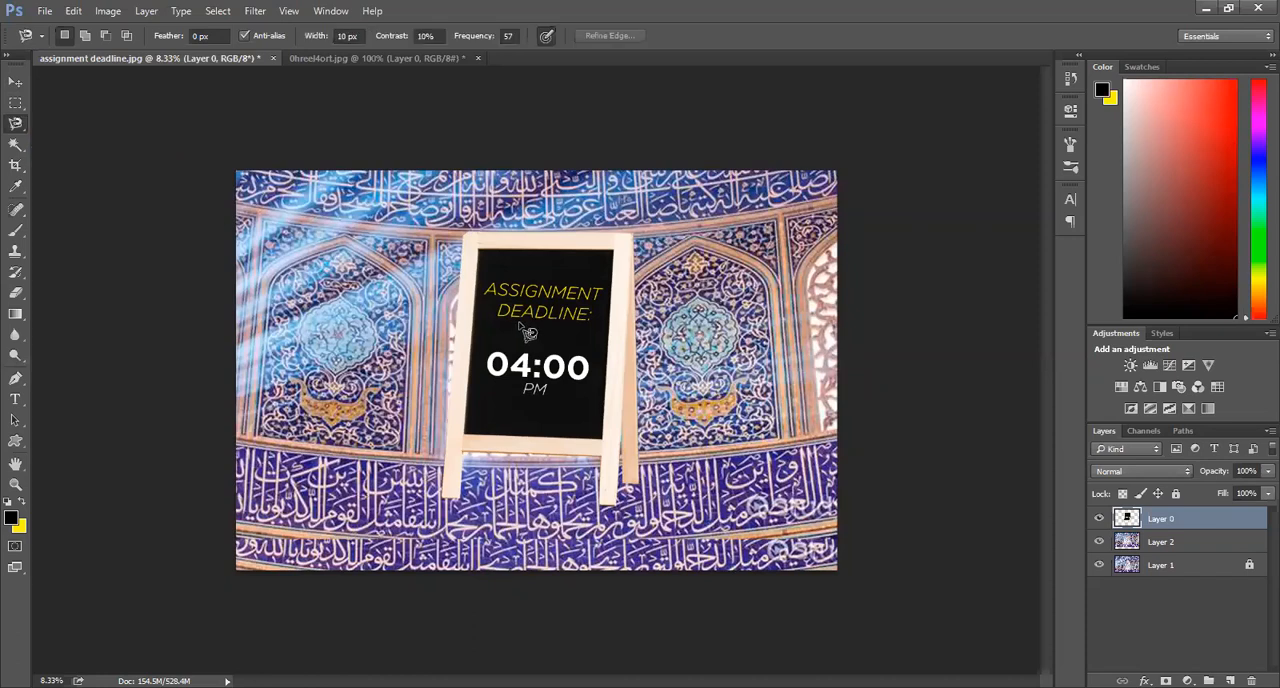
pyautogui.click(463, 240)
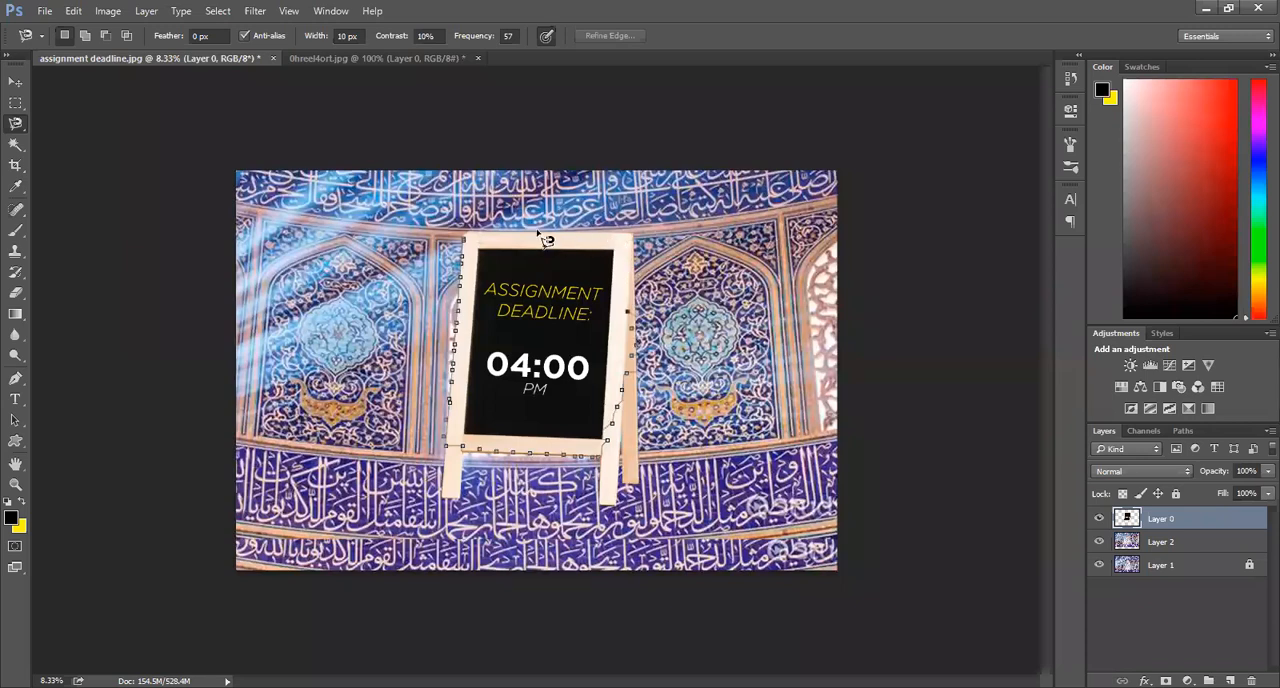
pyautogui.click(465, 242)
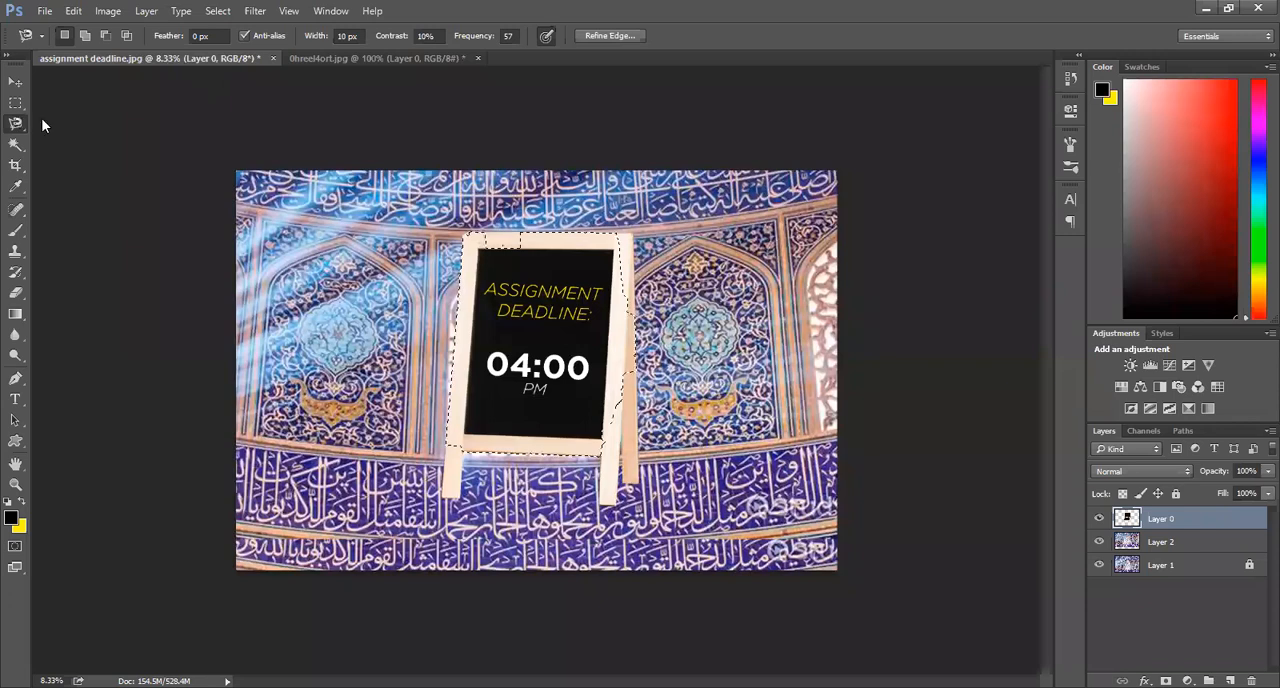
pyautogui.rightClick(16, 124)
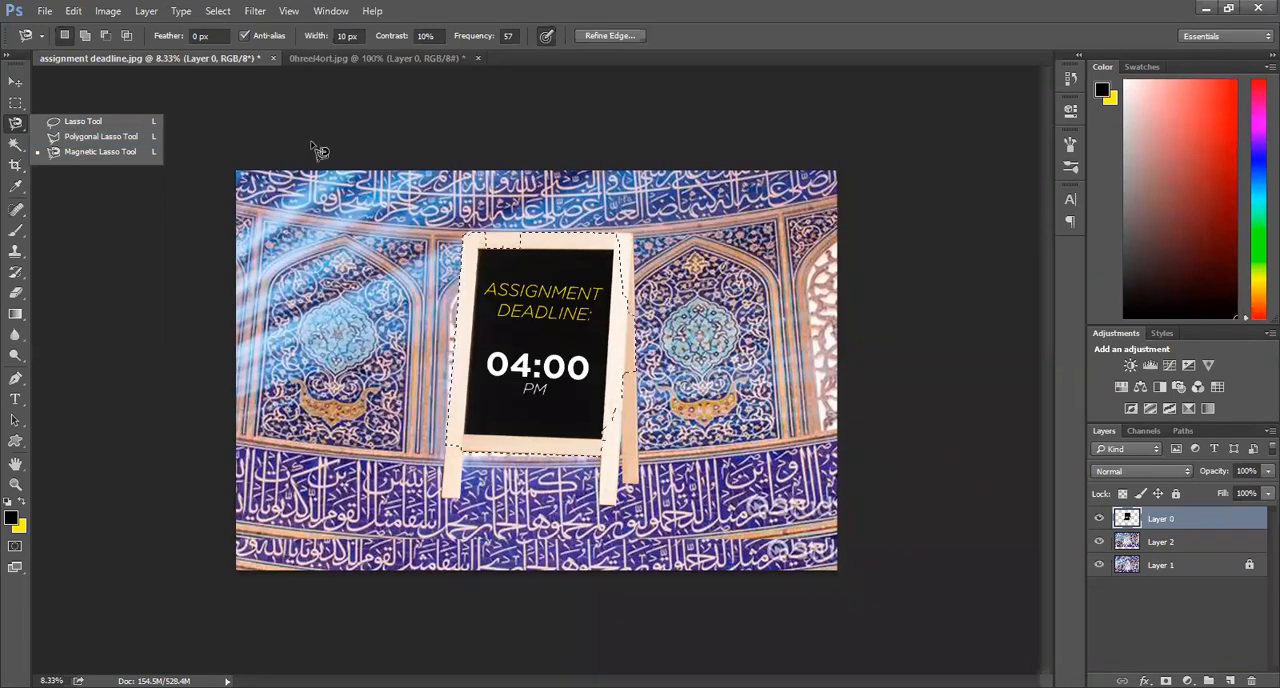
pyautogui.click(467, 262)
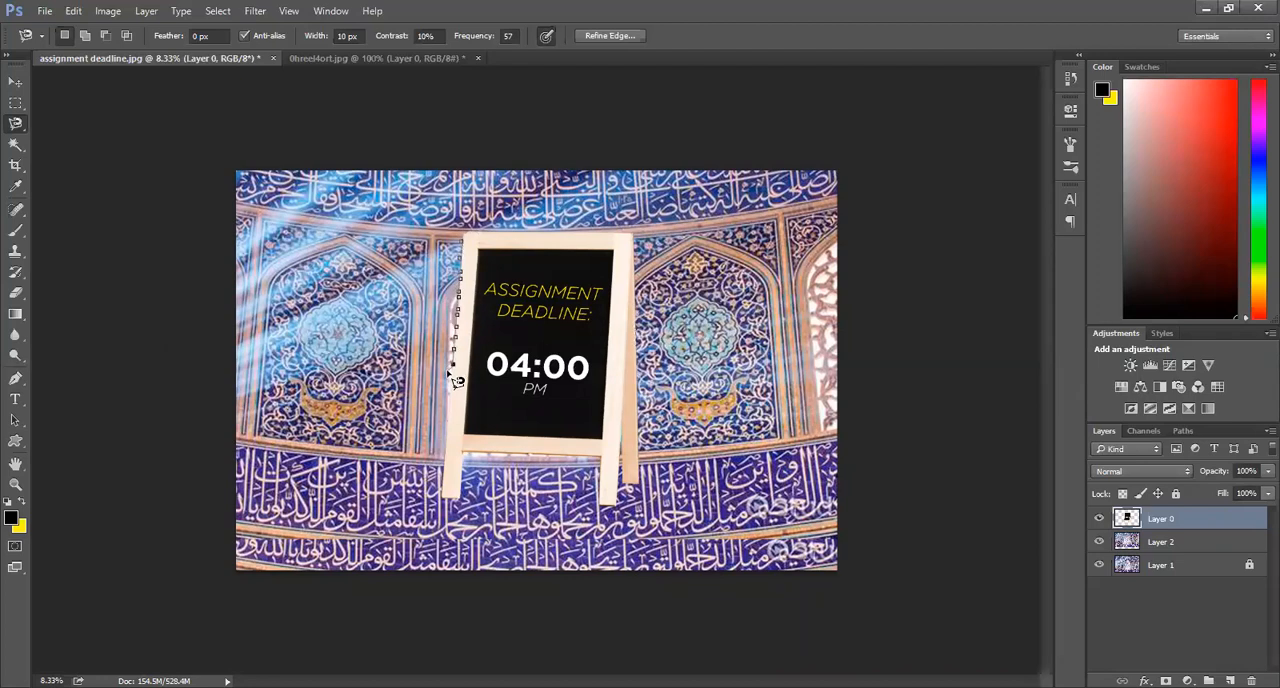
pyautogui.doubleClick(456, 380)
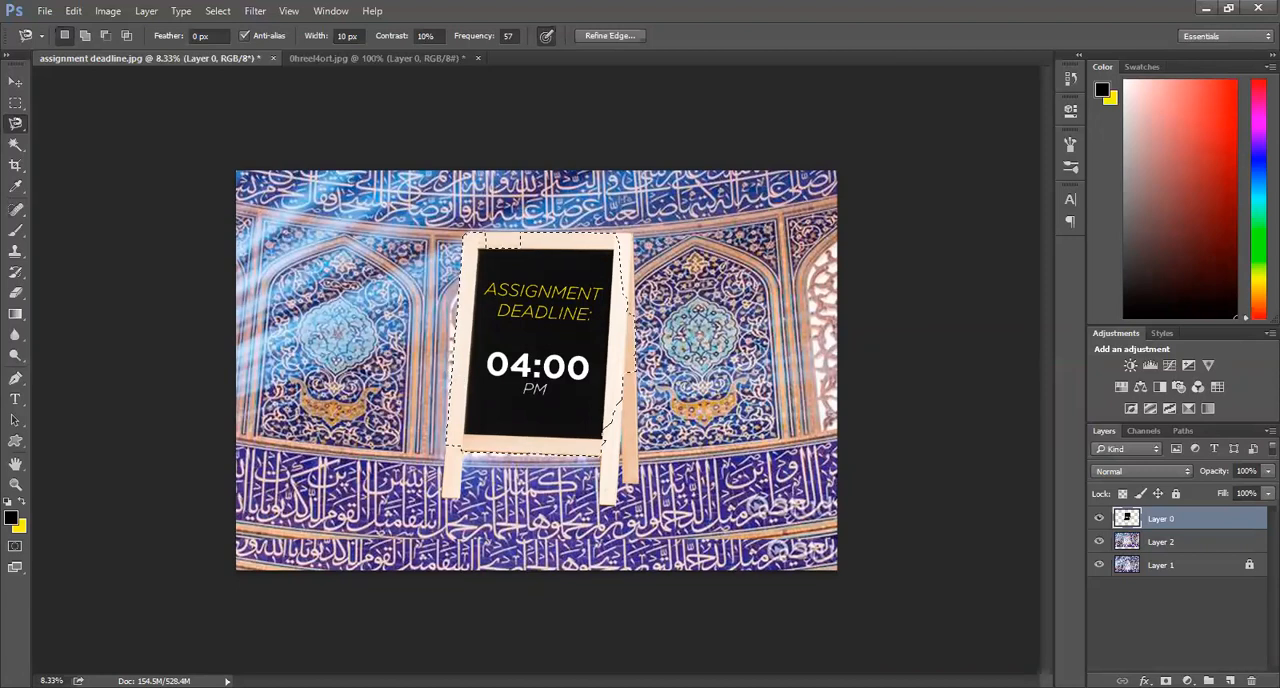
pyautogui.click(1176, 494)
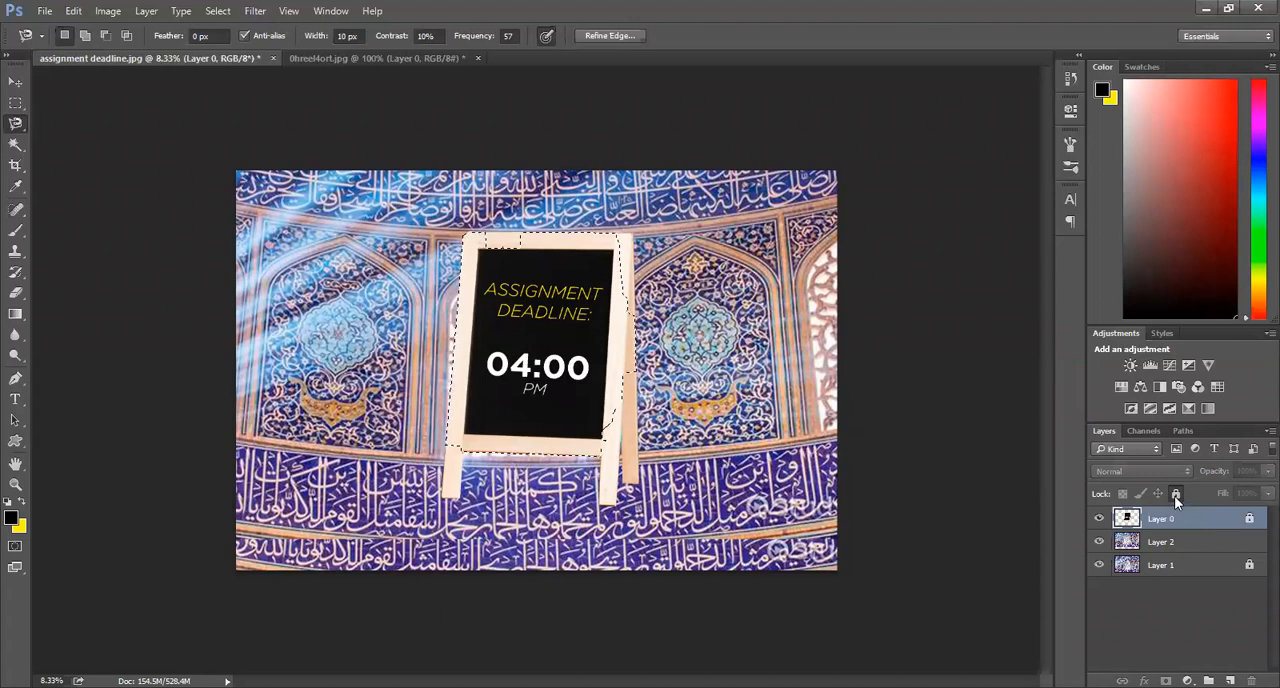
pyautogui.click(1176, 495)
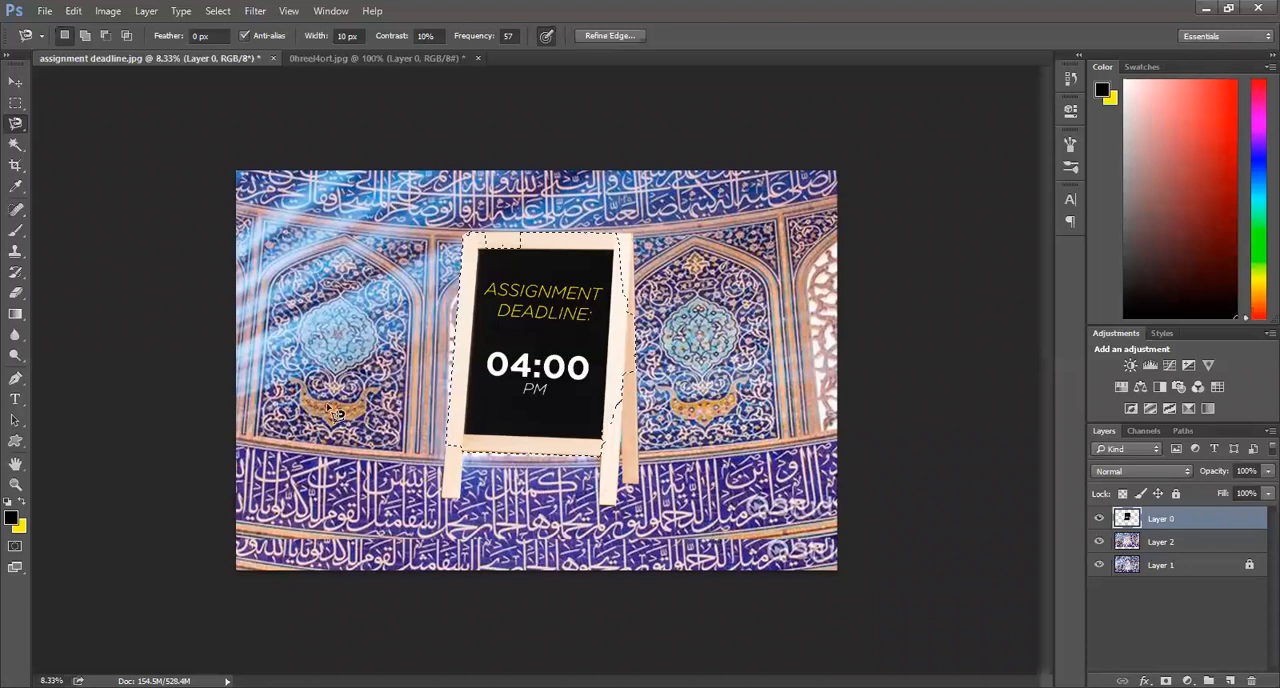
# Step: Replace the selection with a Magnetic Lasso outline of the whole chalkboard stand, including its legs, and add a new layer above the stand layer
pyautogui.hotkey('ctrl', 'd')
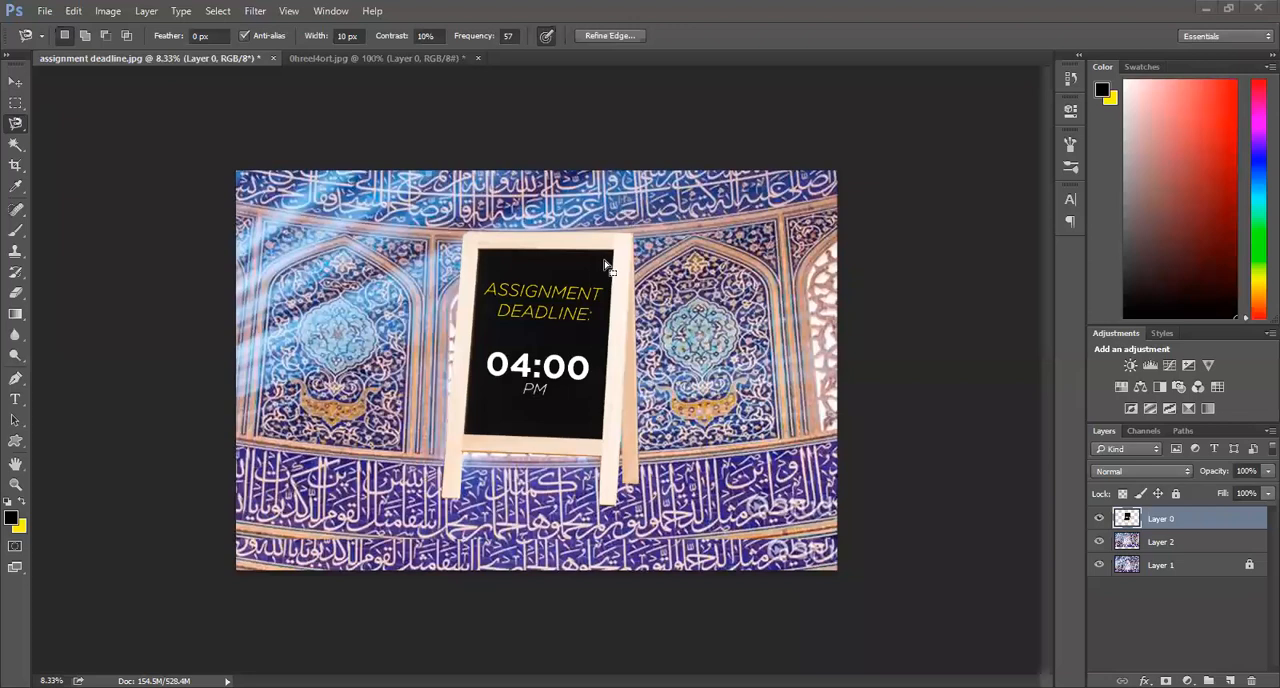
pyautogui.click(14, 121)
pyautogui.click(473, 237)
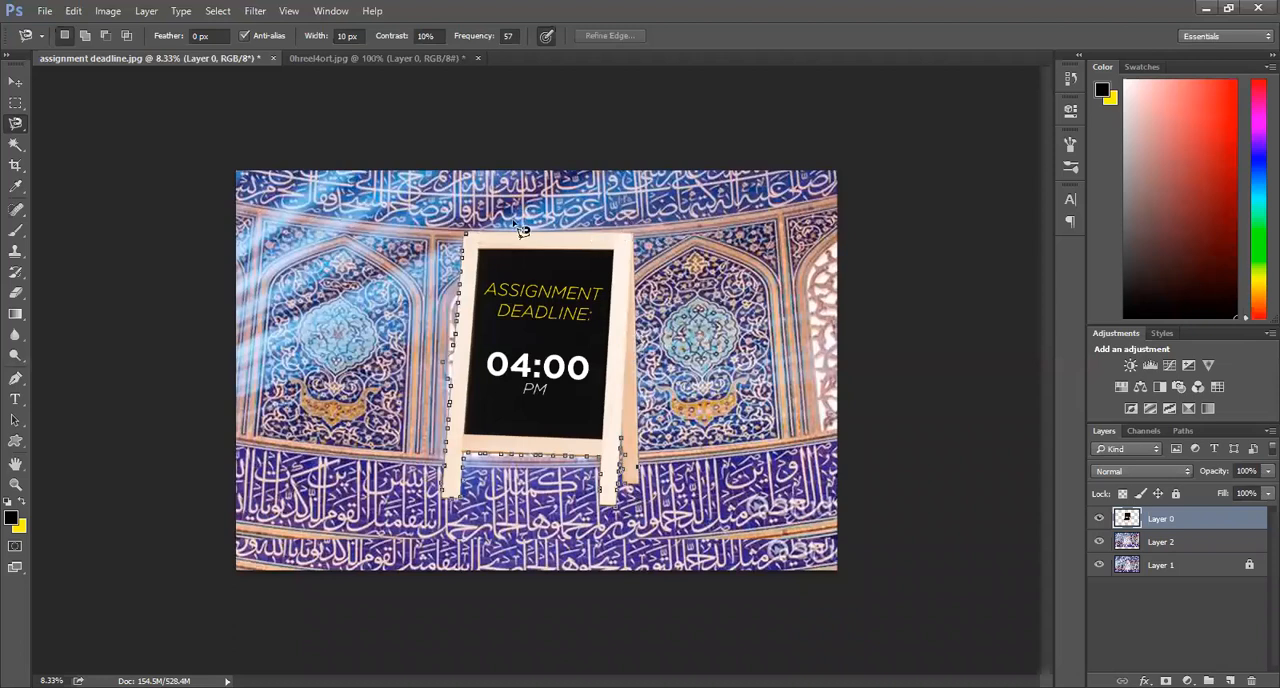
pyautogui.click(467, 236)
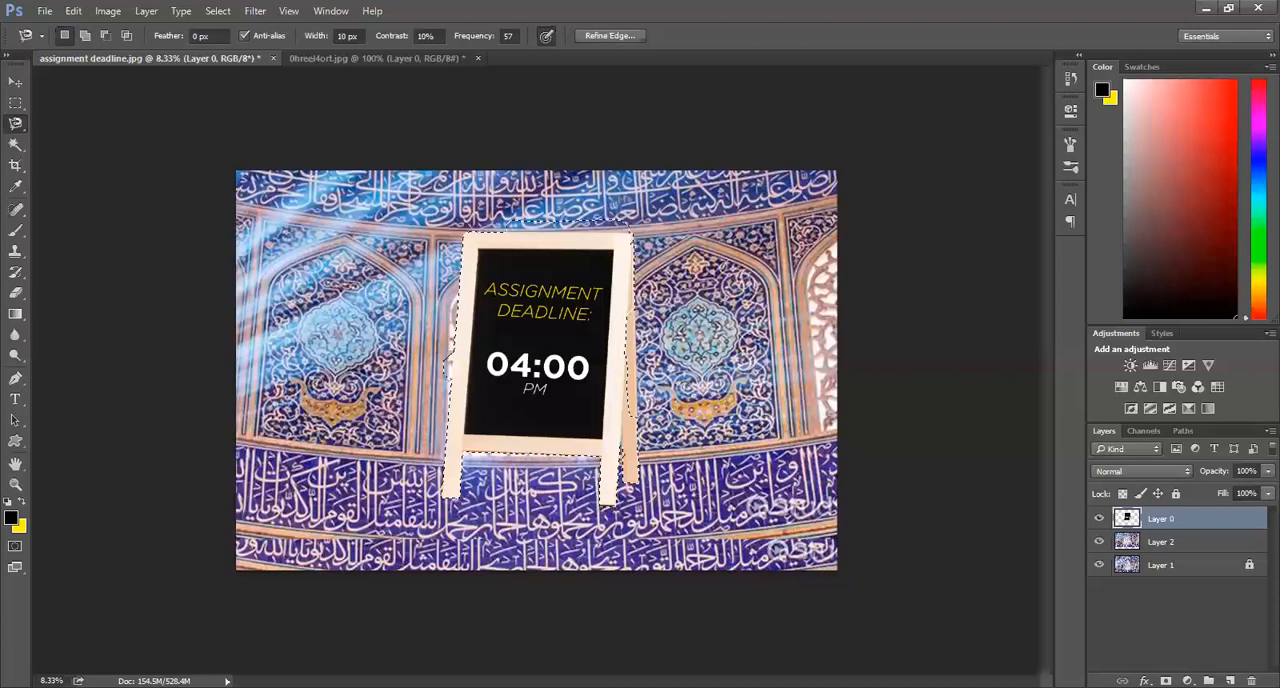
pyautogui.click(1208, 680)
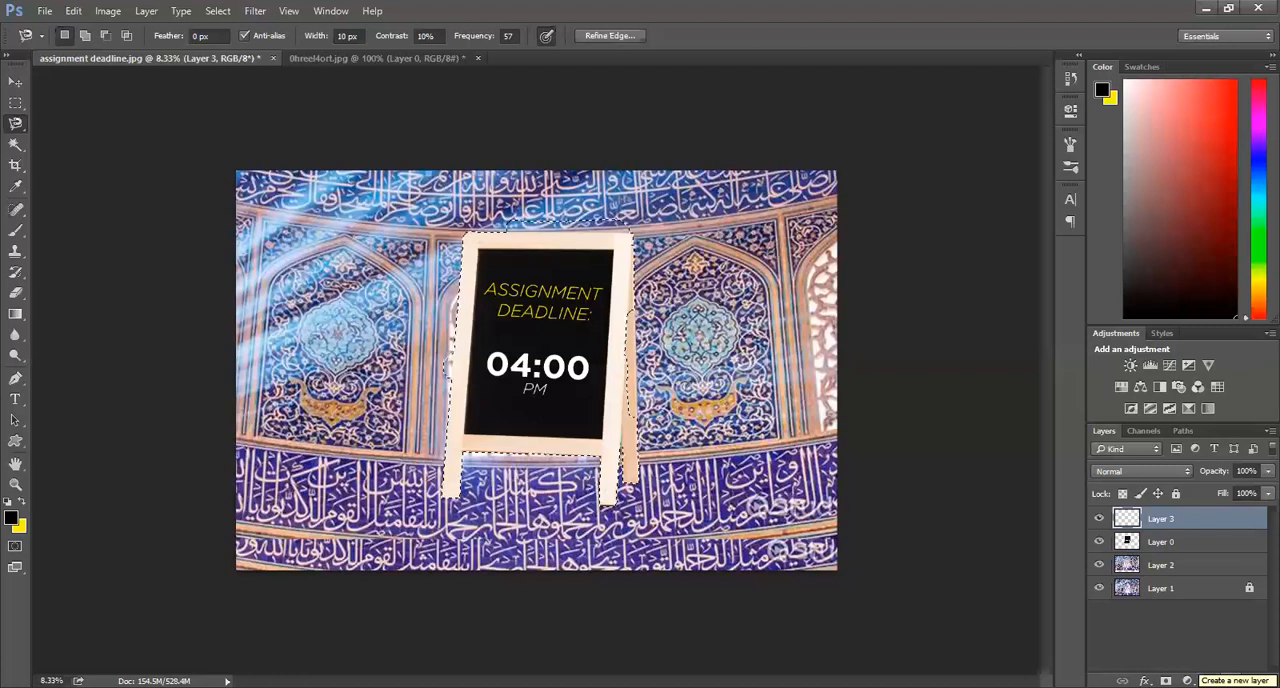